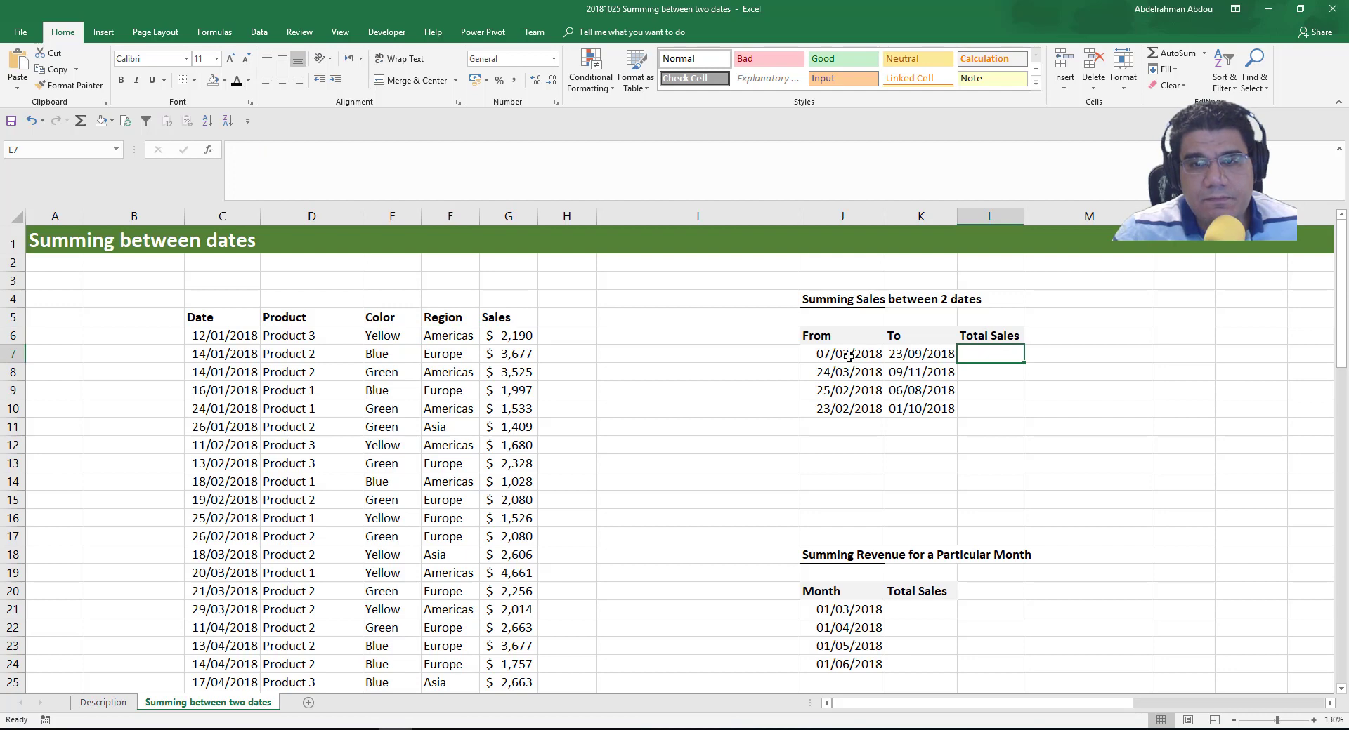
left_click(845, 355)
left_click(912, 353)
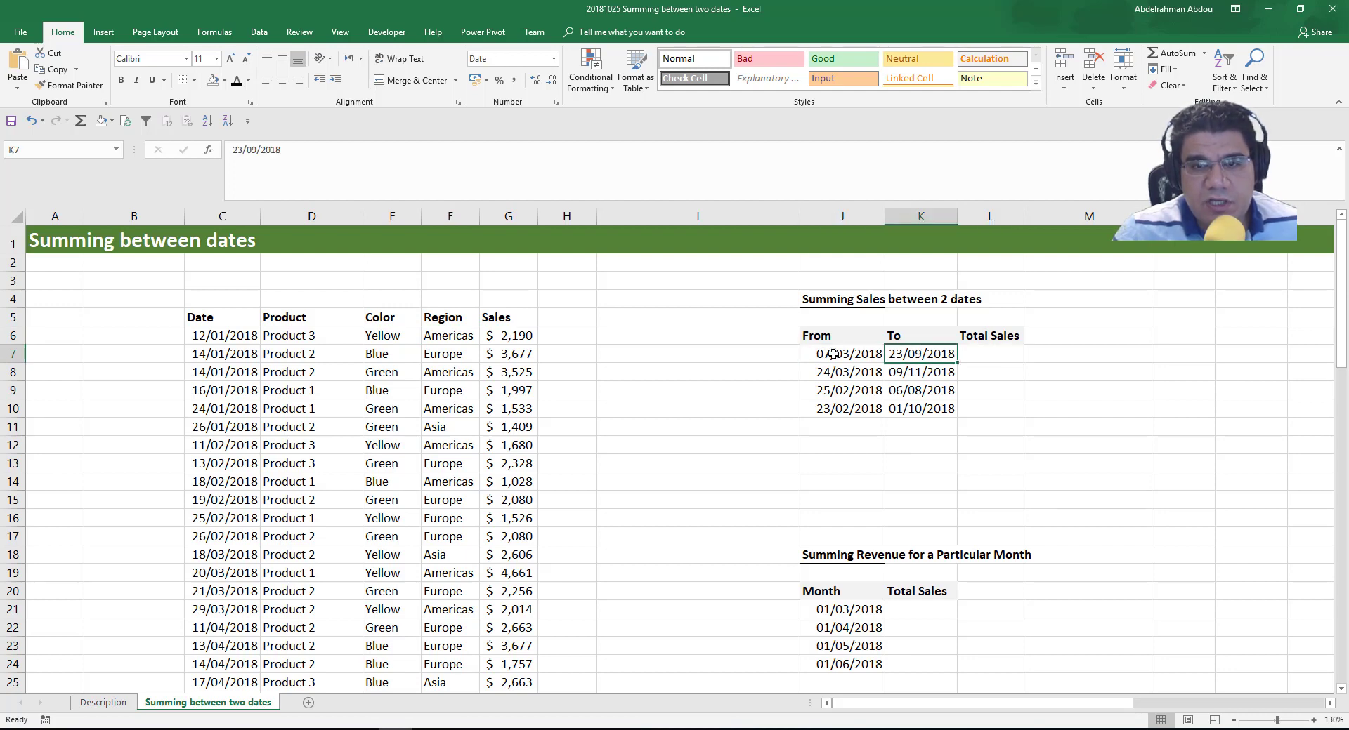
left_click(850, 356)
left_click(913, 355)
Start a SUMIFS formula in L7 with the absolute sum range $G$6:$G$78 from the Sales column
left_click(1004, 355)
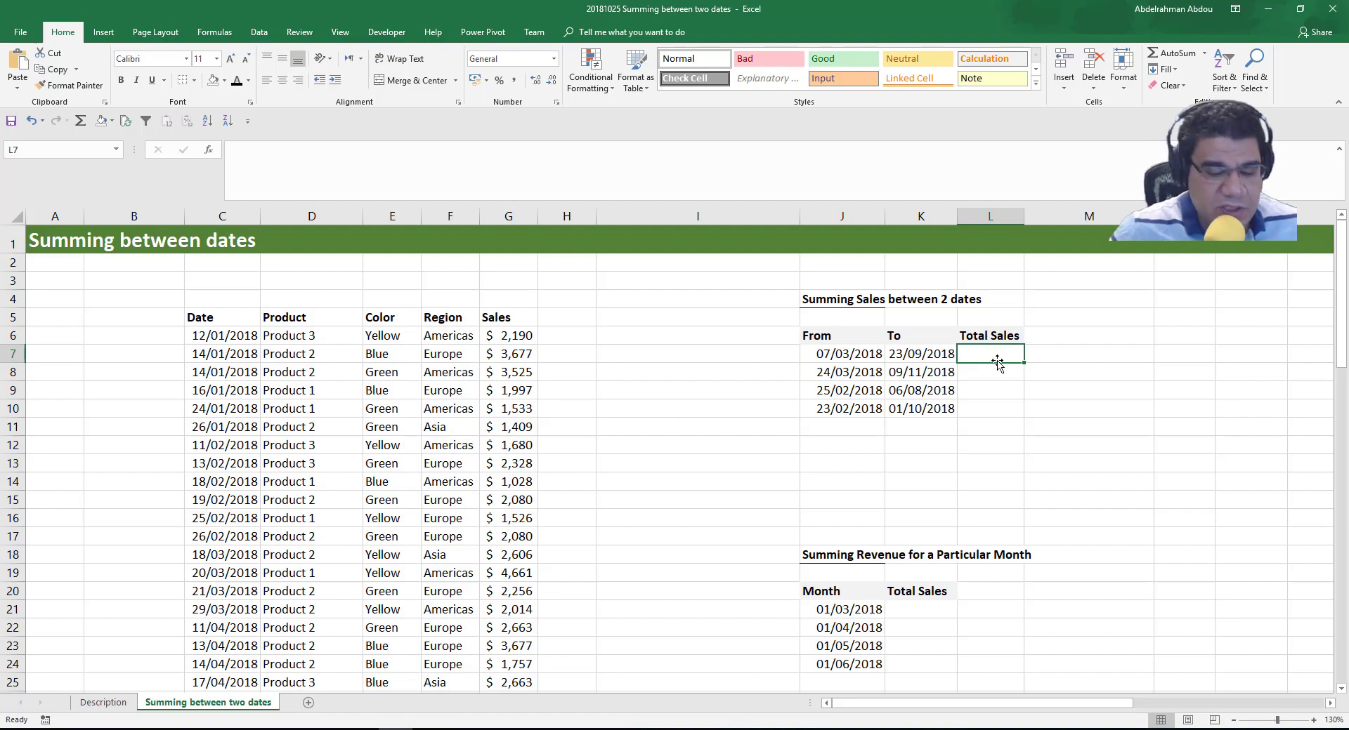
type("=sumifs")
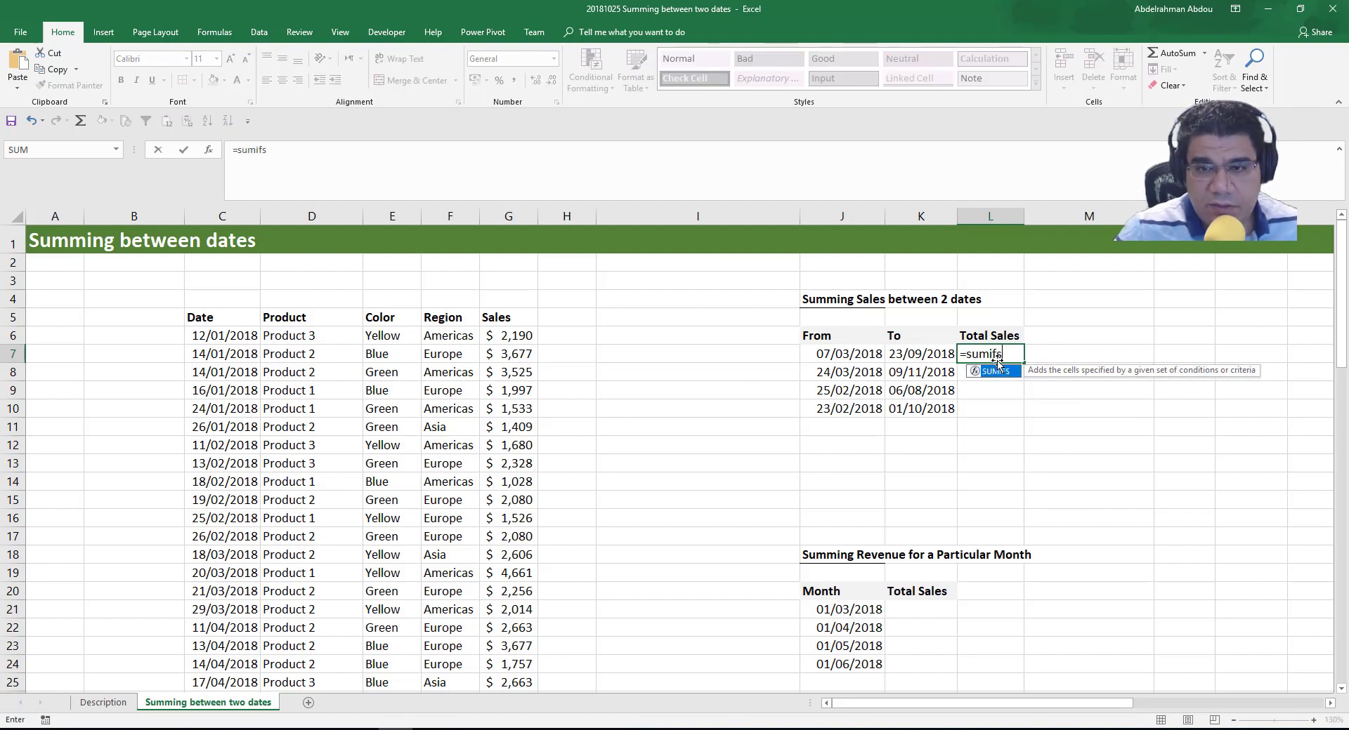
key("Tab")
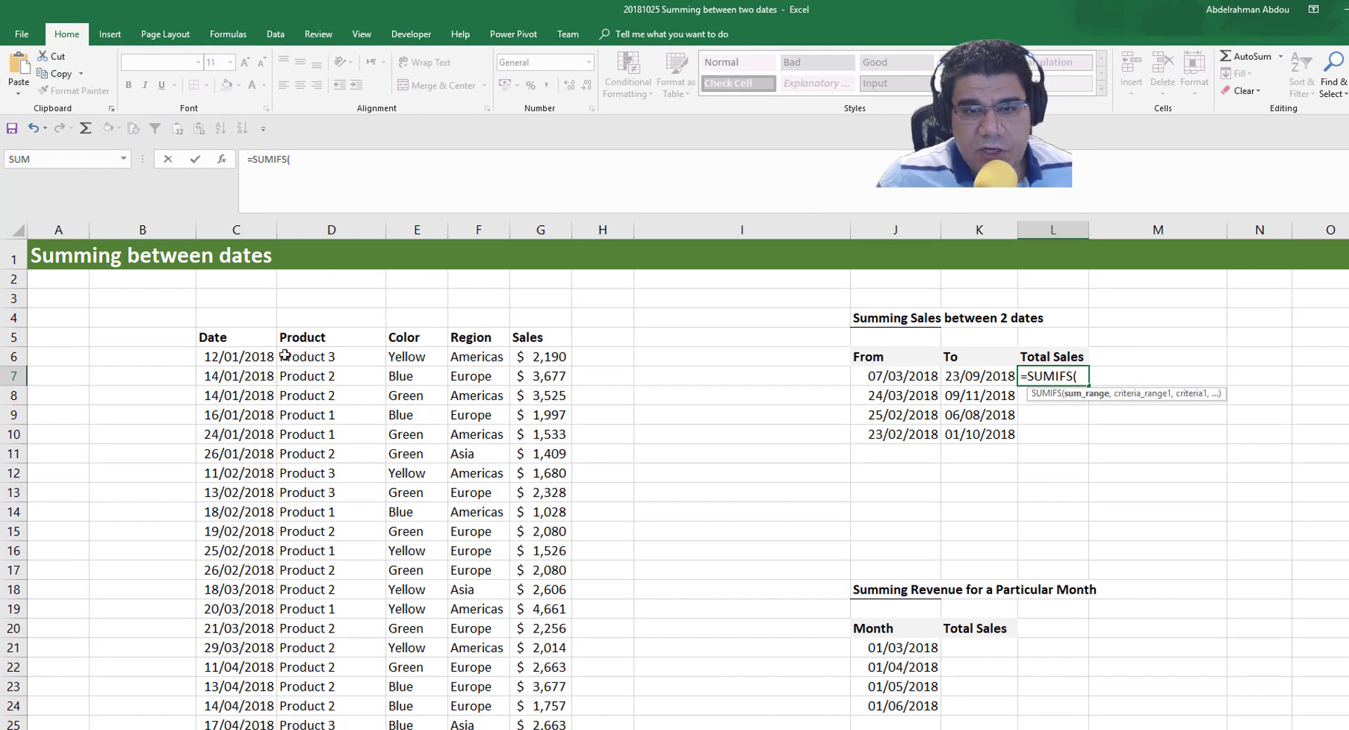
left_click(545, 357)
key("ctrl+shift+Down")
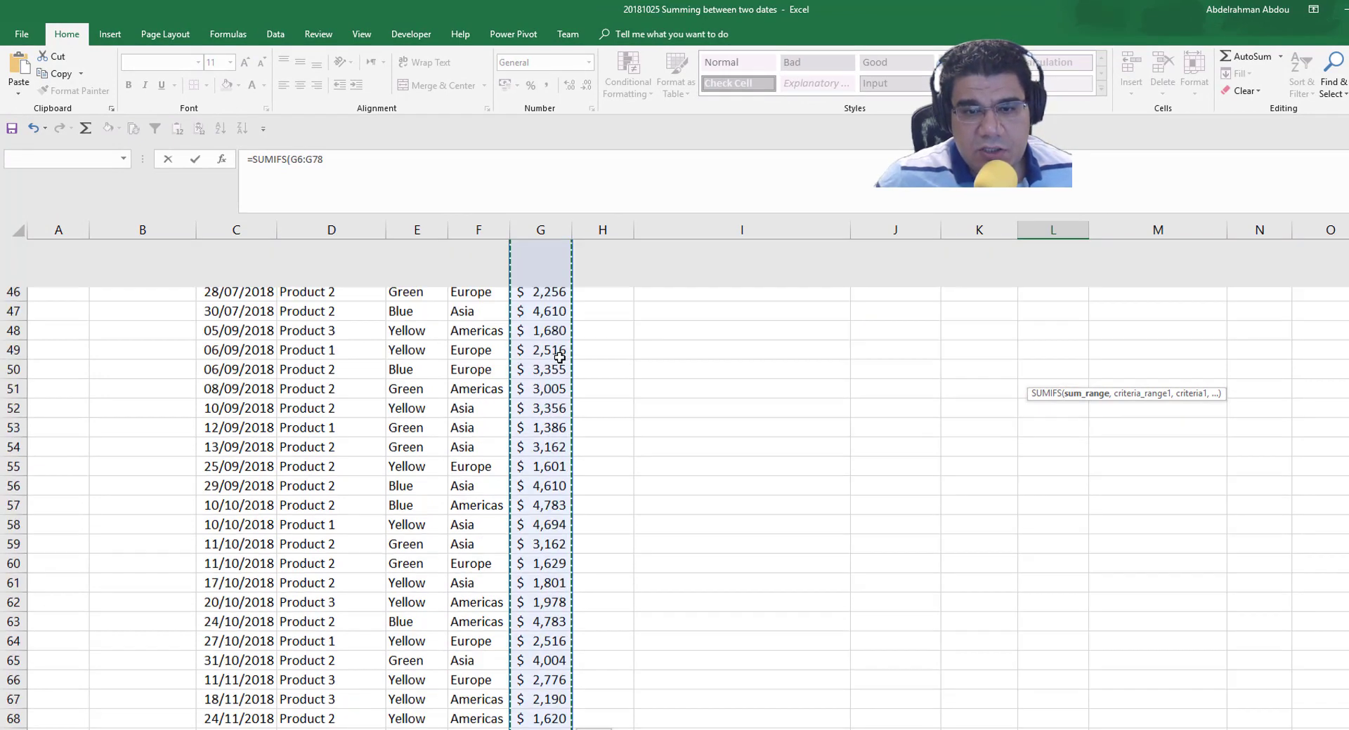
key("F4")
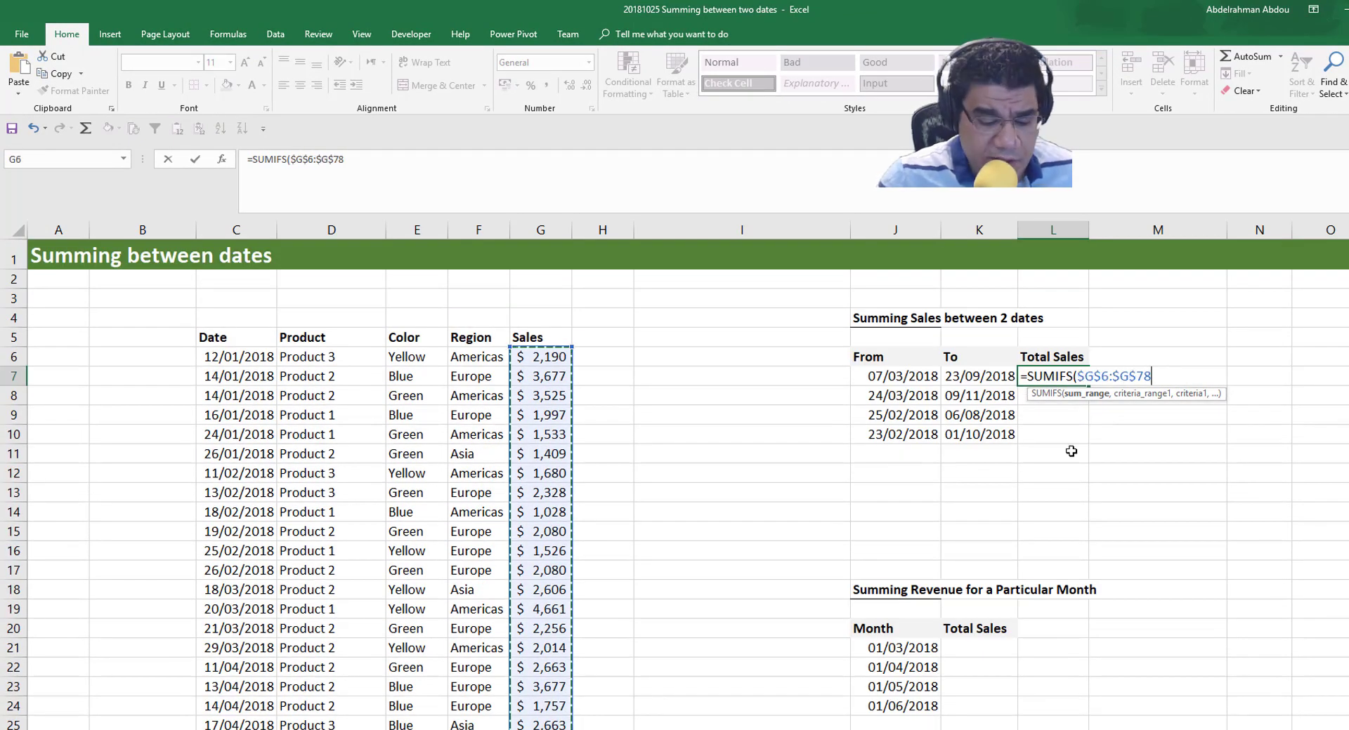
type(",")
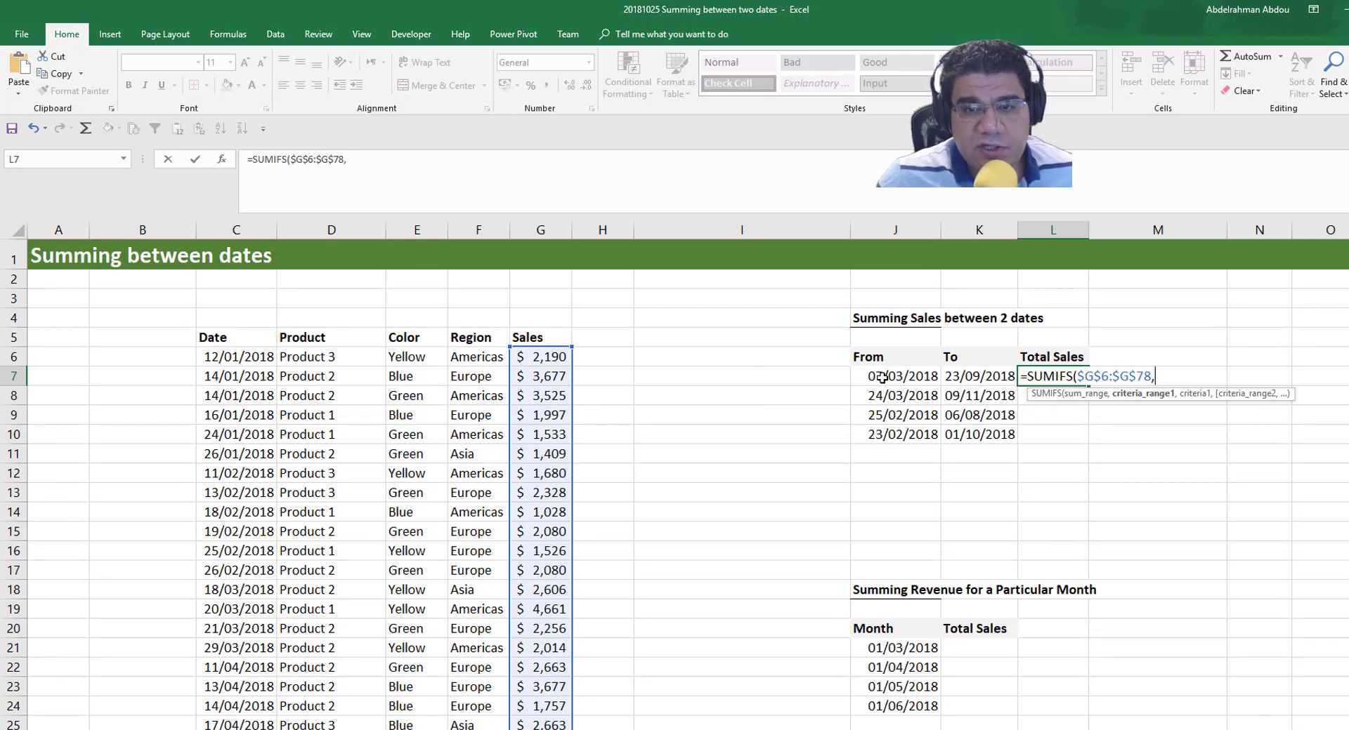
Add the first SUMIFS condition, with the absolute Date range $C$6:$C$78 and the criterion ">="&J7
left_click(234, 357)
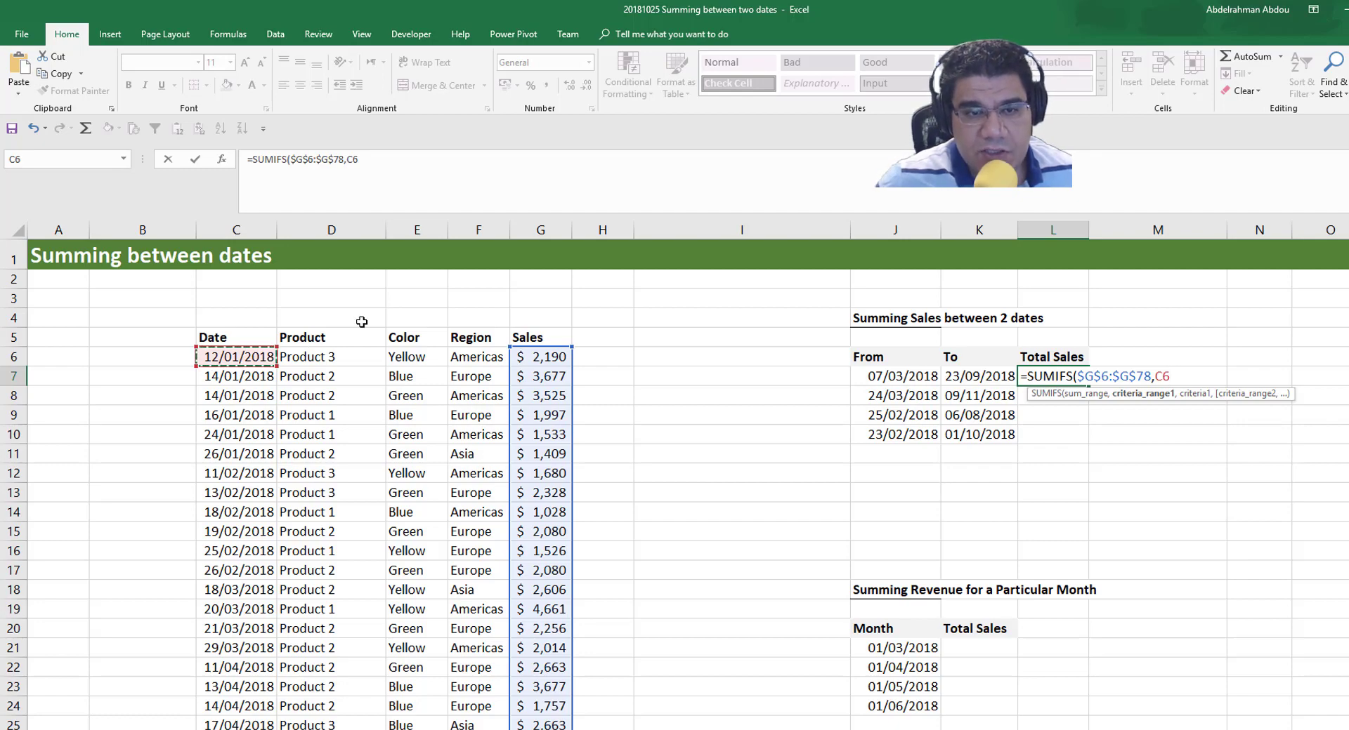
key("ctrl+shift+Down")
key("F4")
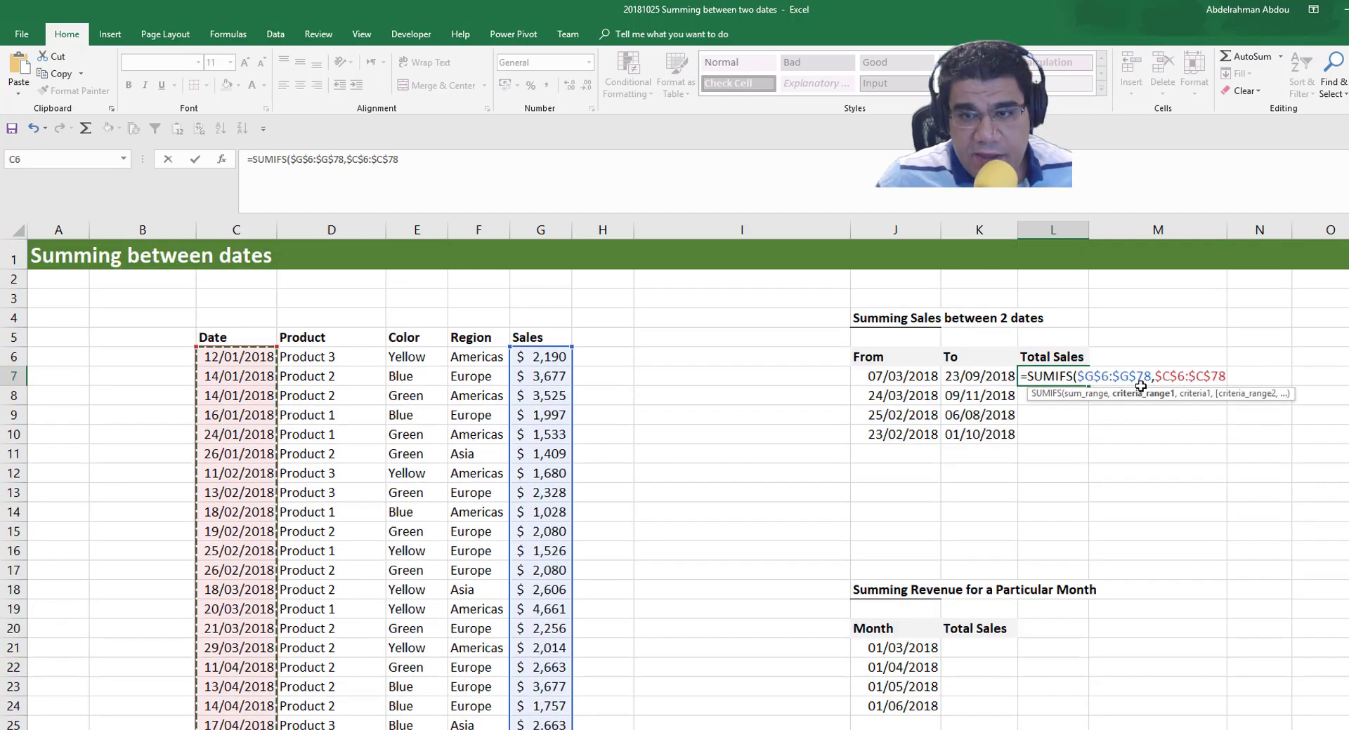
type(",\">=")
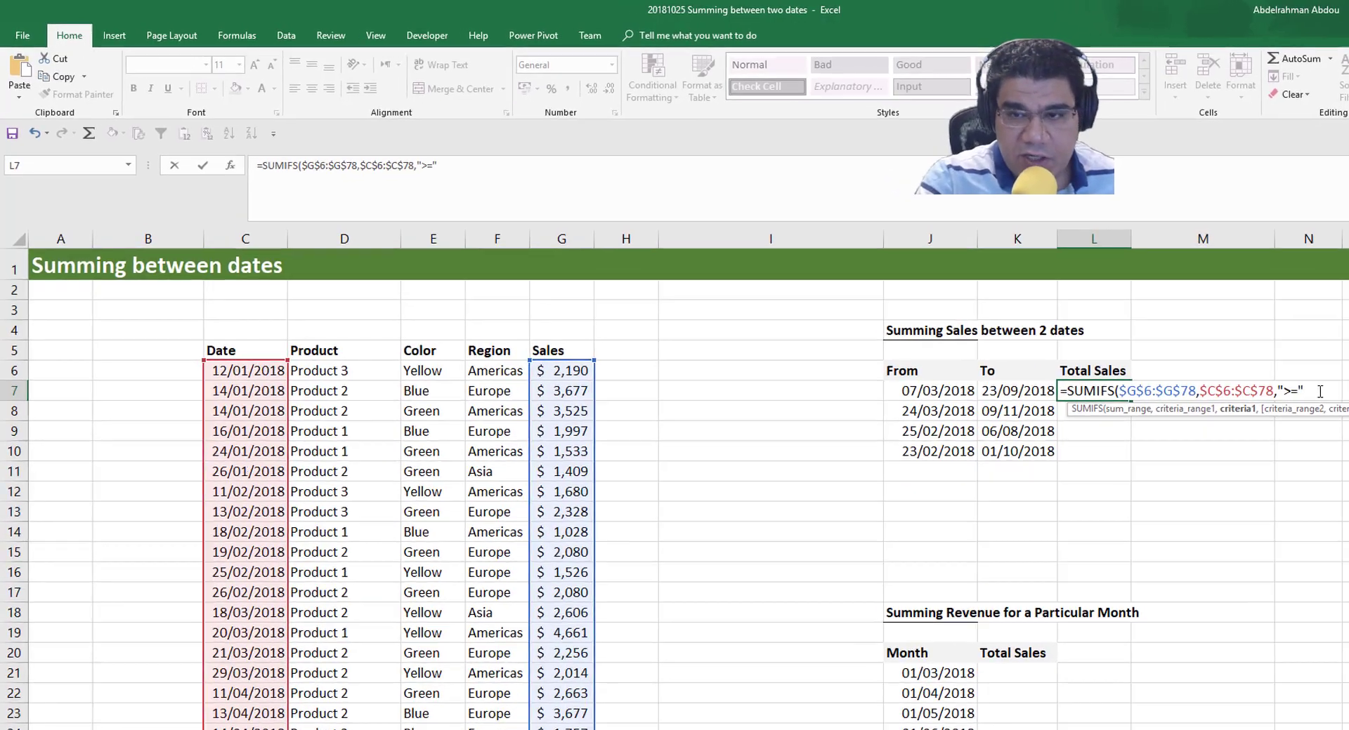
type("&")
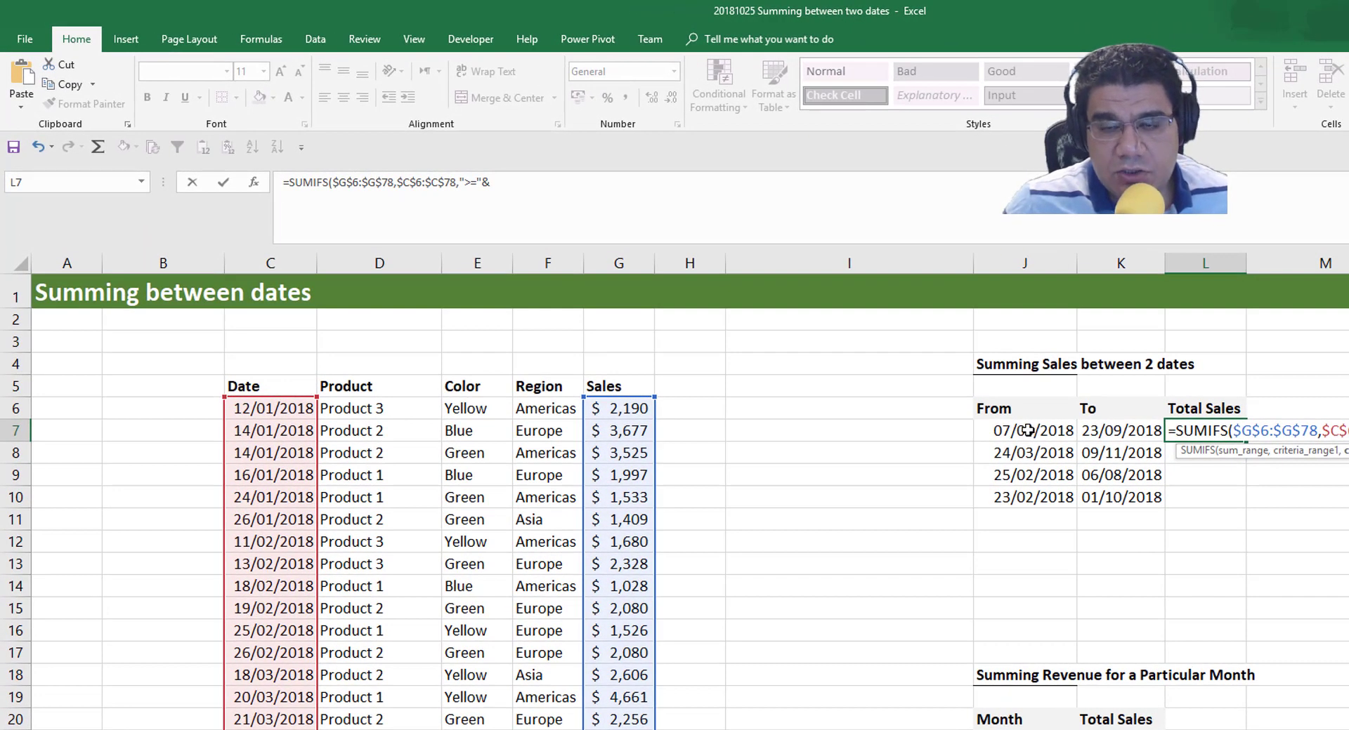
left_click(1027, 431)
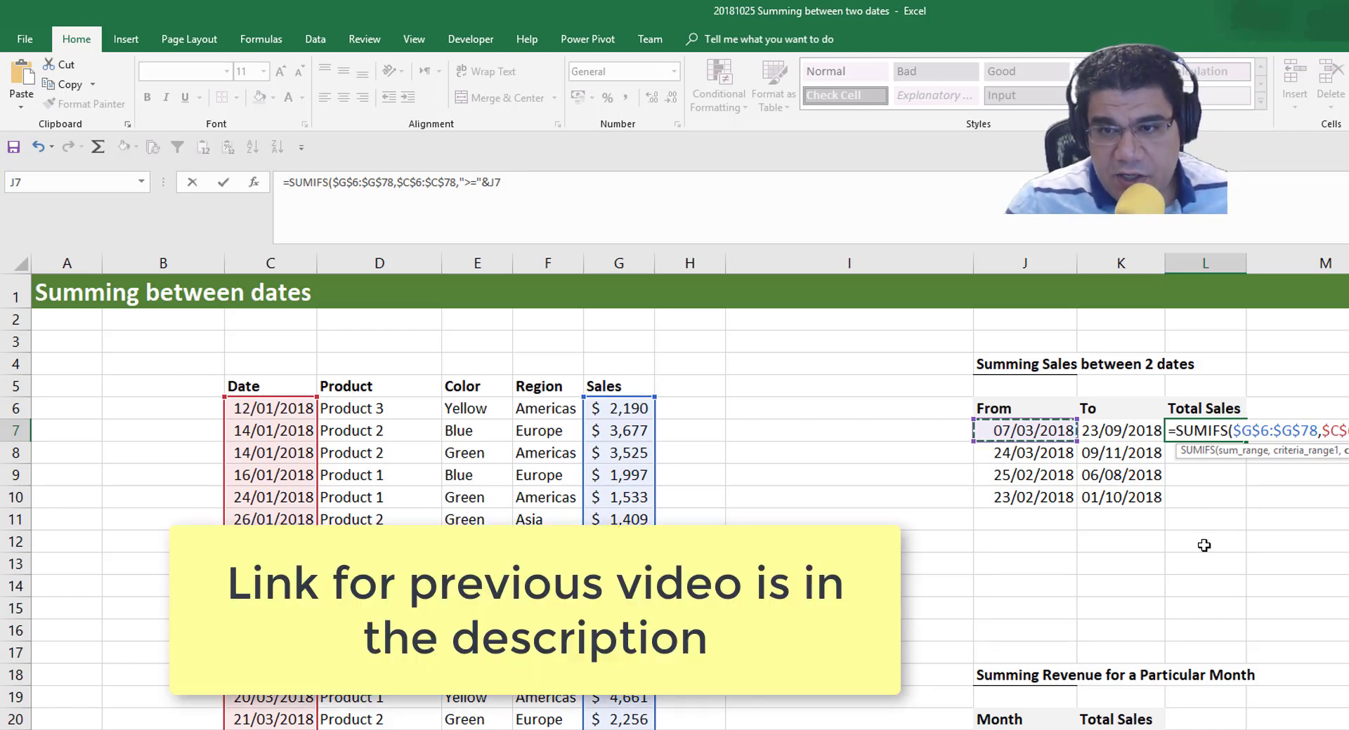
type(",")
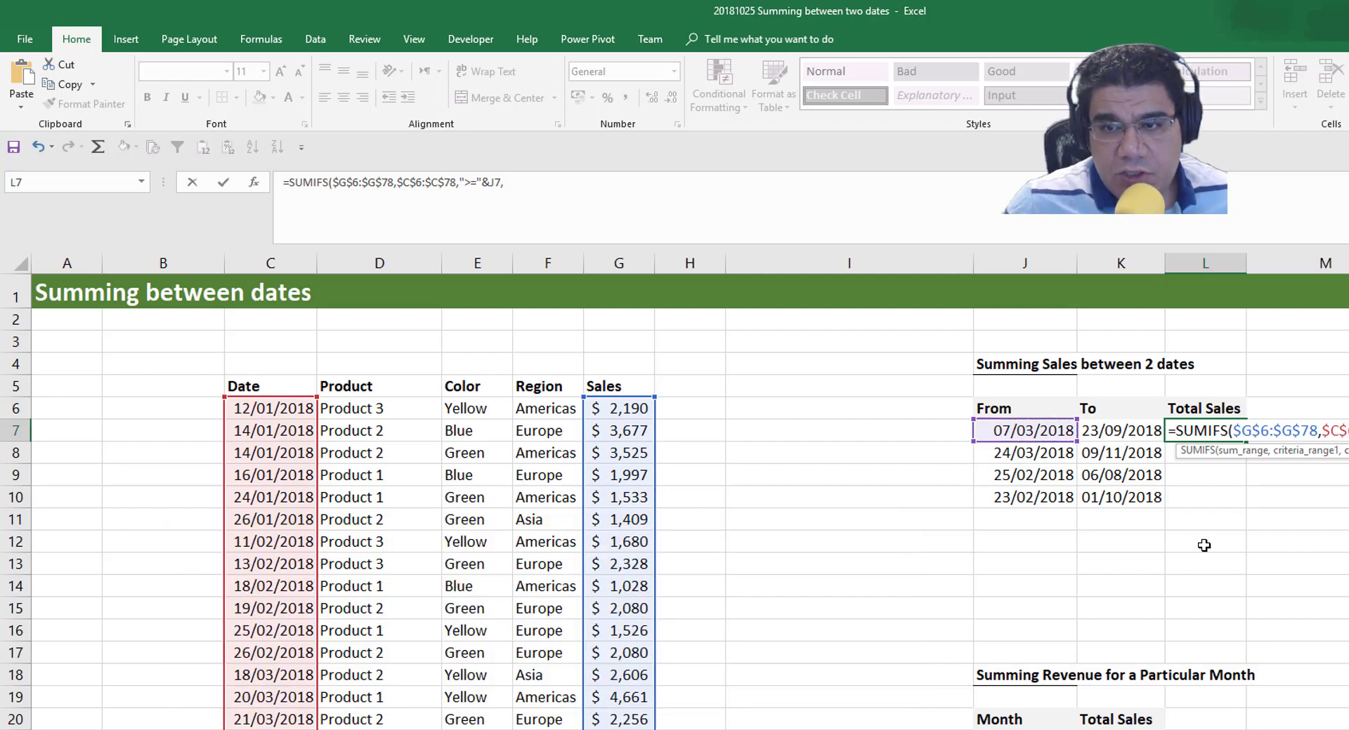
Complete the SUMIFS formula in L7 with a second condition on $C$6:$C$78 using the criterion "<="&K7
left_click(277, 404)
key("ctrl+shift+Down")
key("F4")
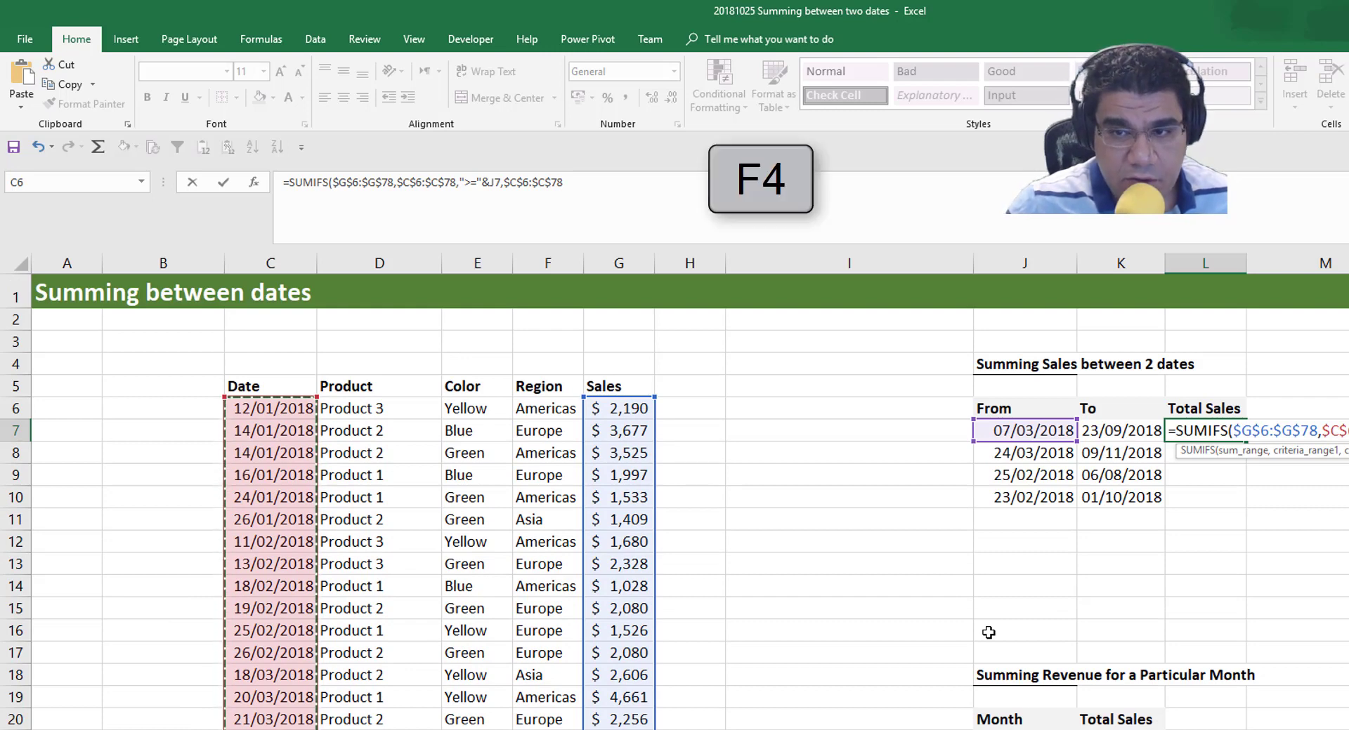
type(",\">=\"")
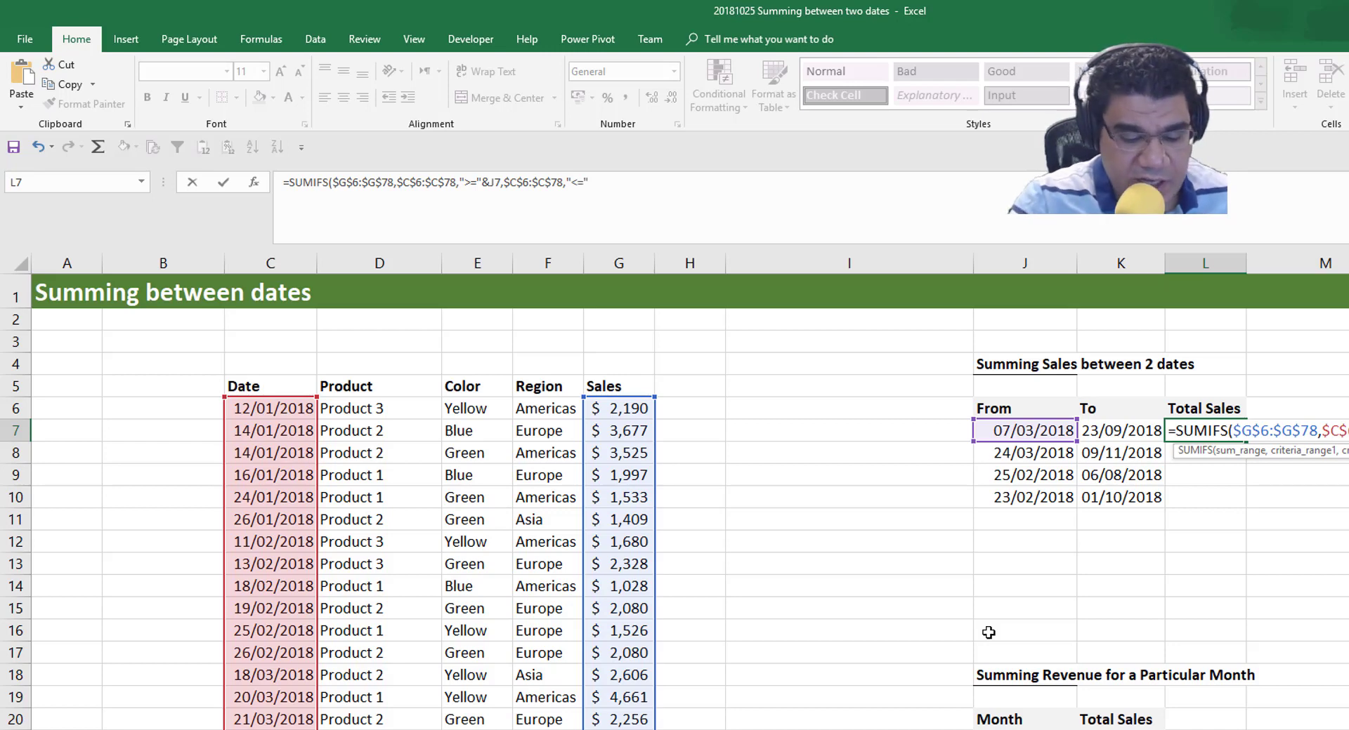
type("&")
left_click(990, 219)
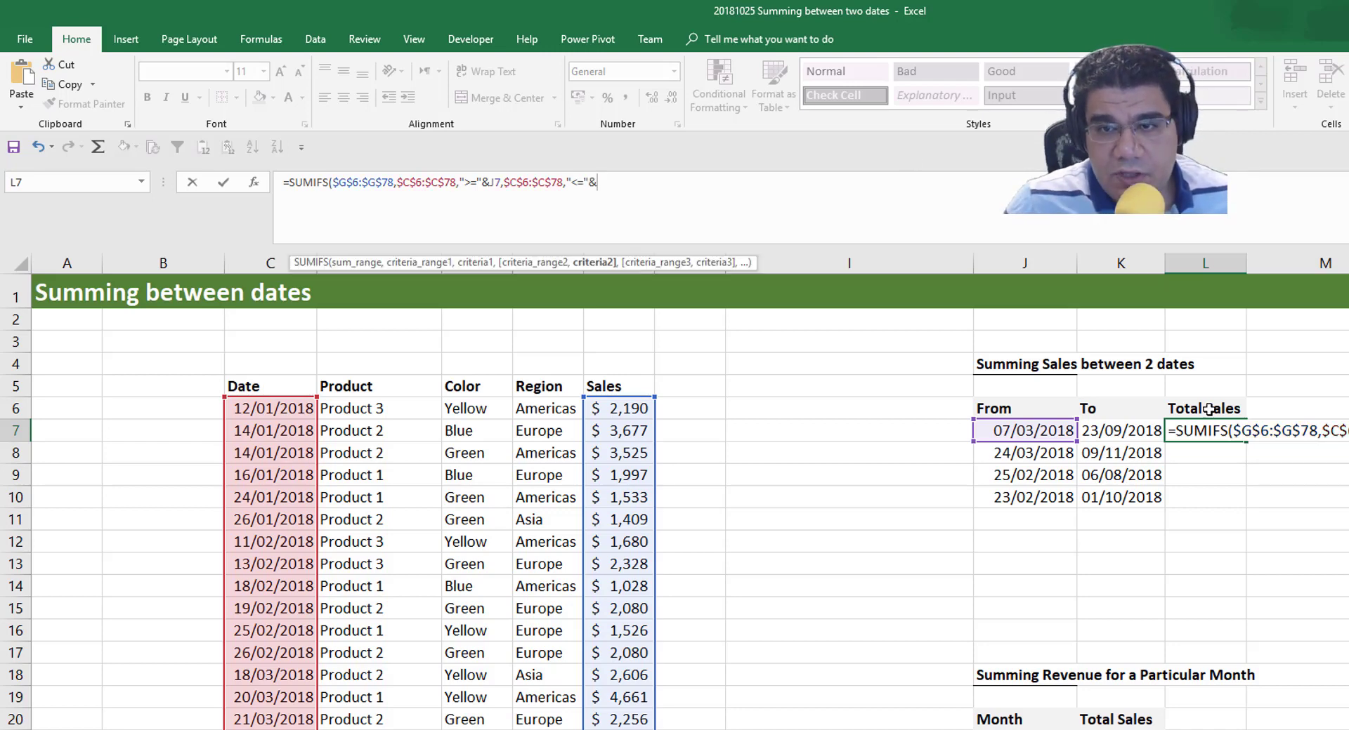
left_click(1105, 431)
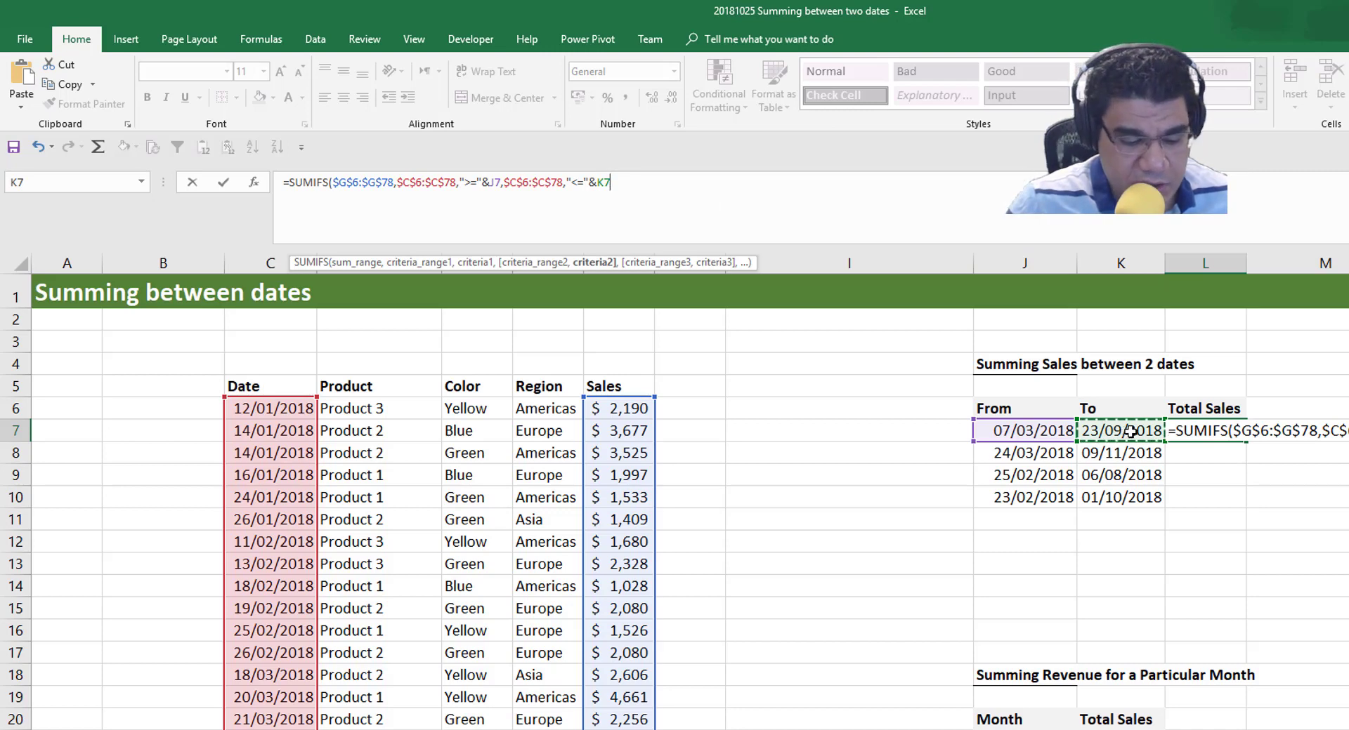
type(")")
key("Return")
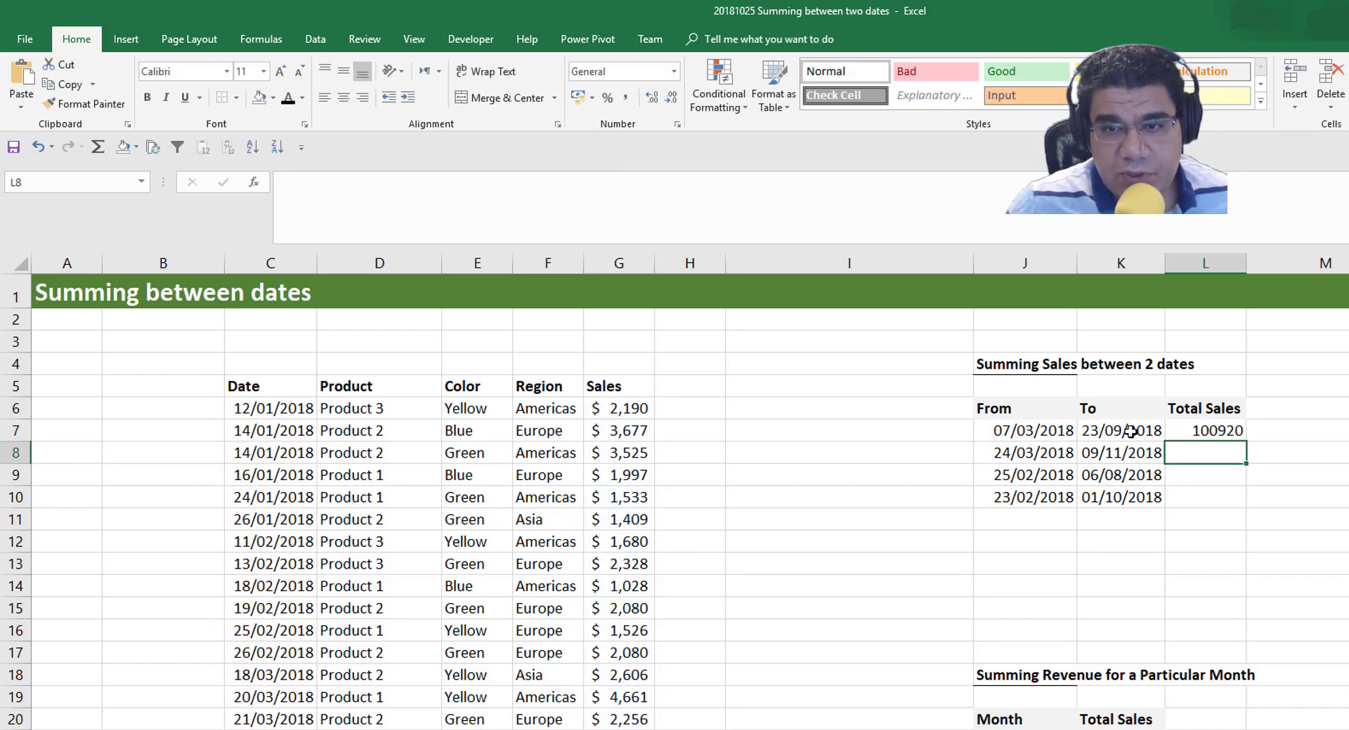
Format the total in L7 as dollar accounting with a thousands separator and no decimals
left_click(1228, 431)
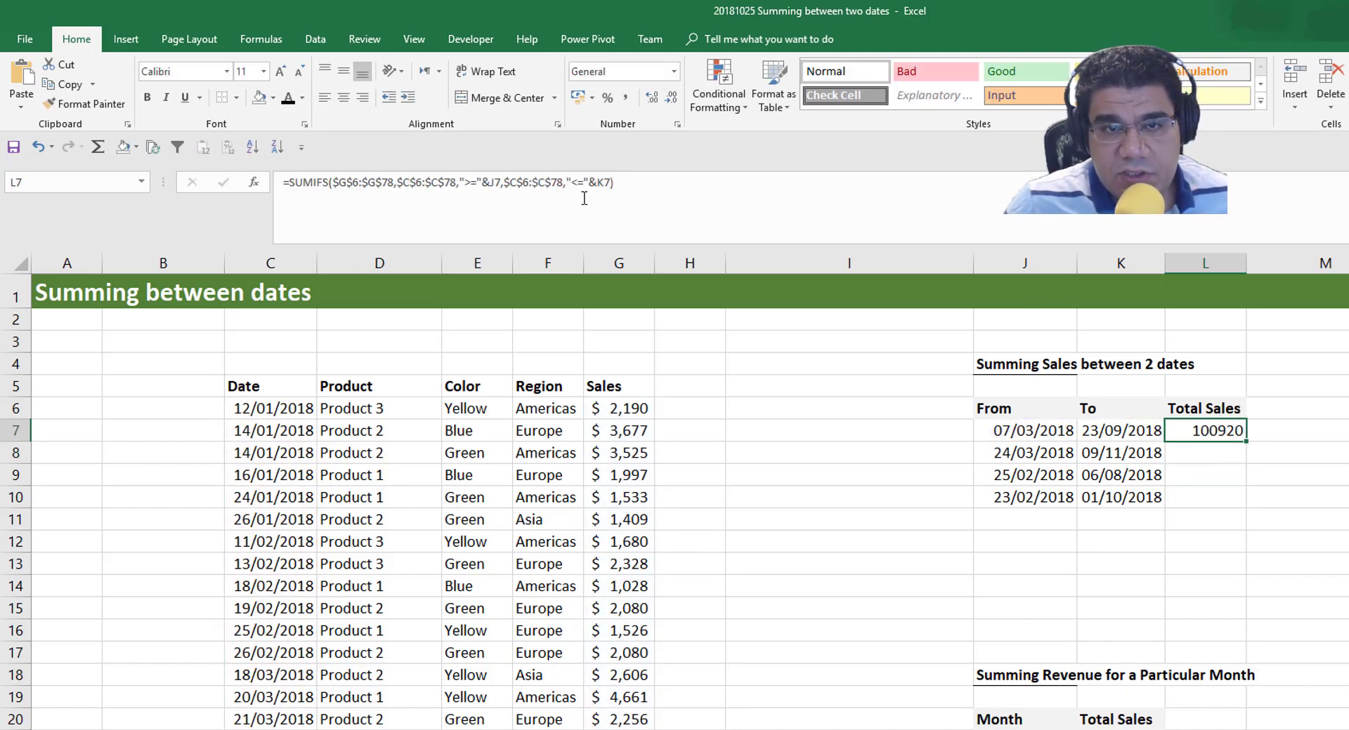
left_click(624, 97)
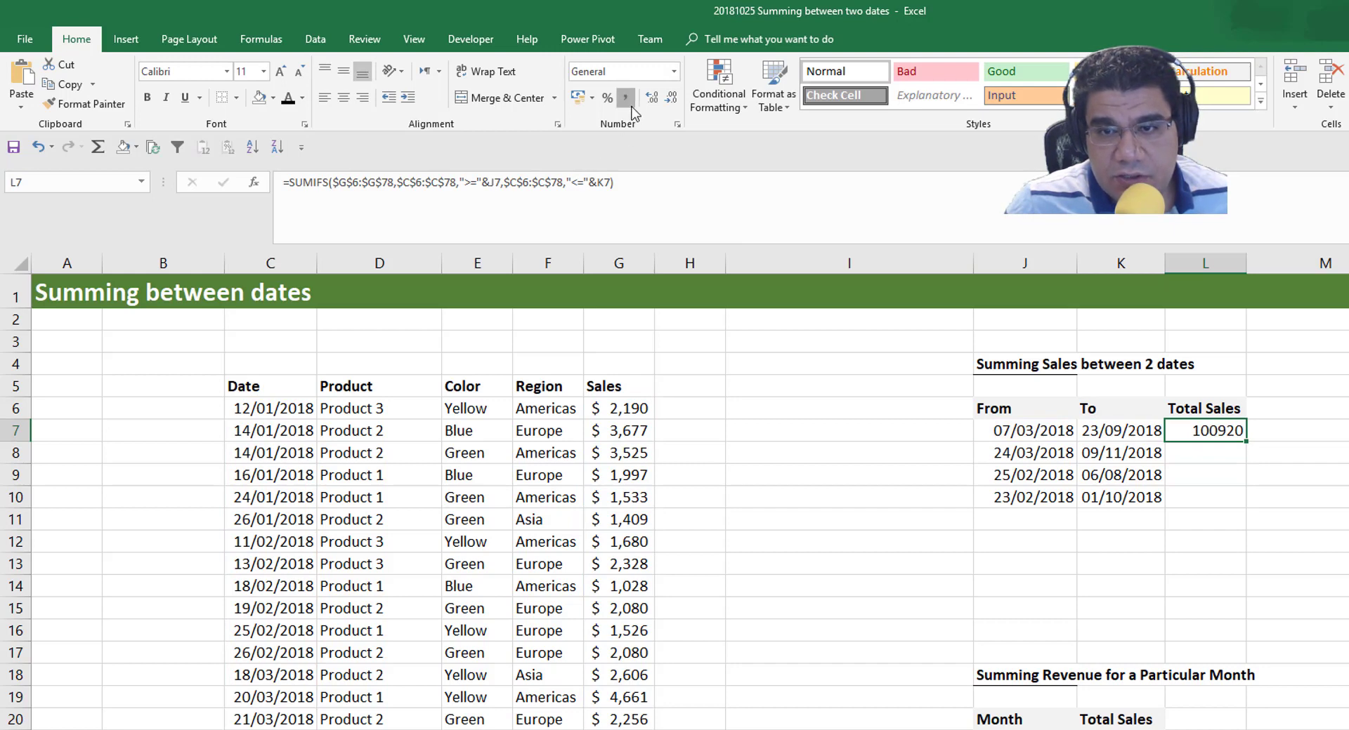
left_click(671, 97)
left_click(671, 97)
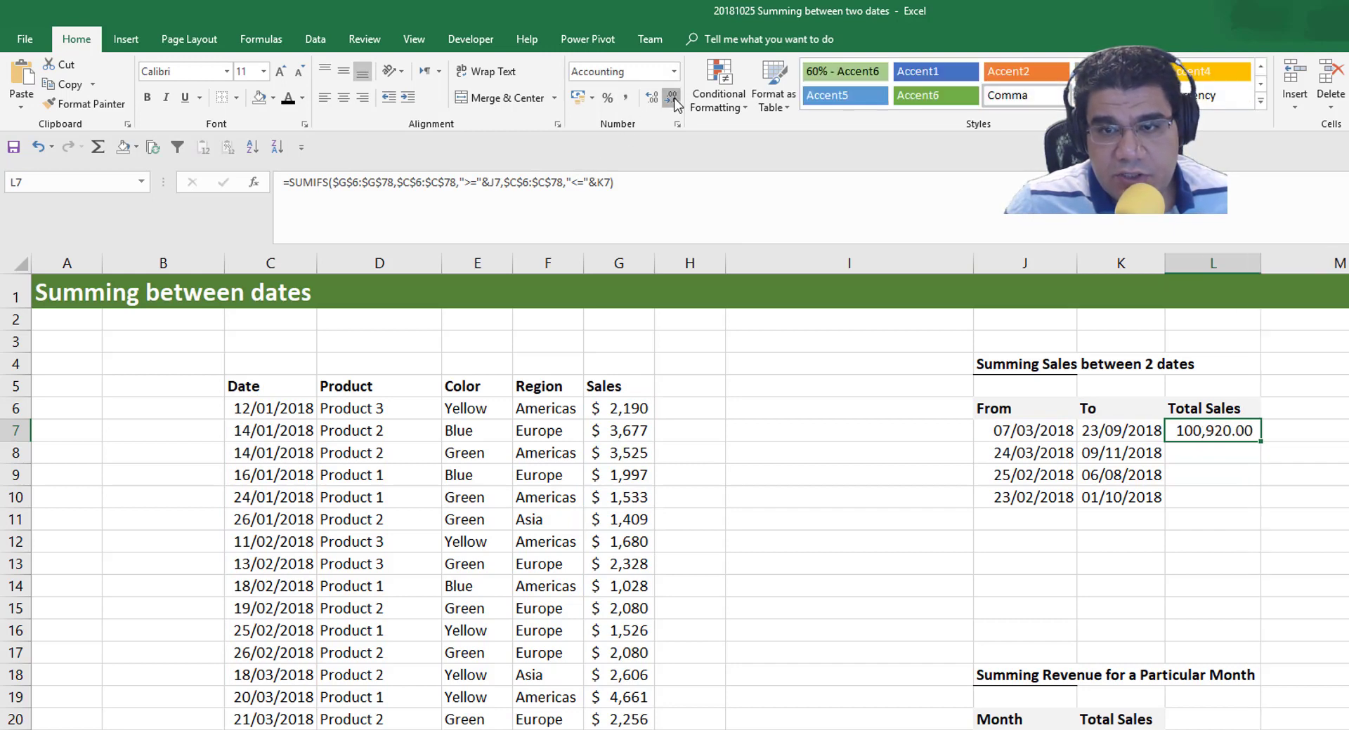
left_click(591, 97)
left_click(616, 162)
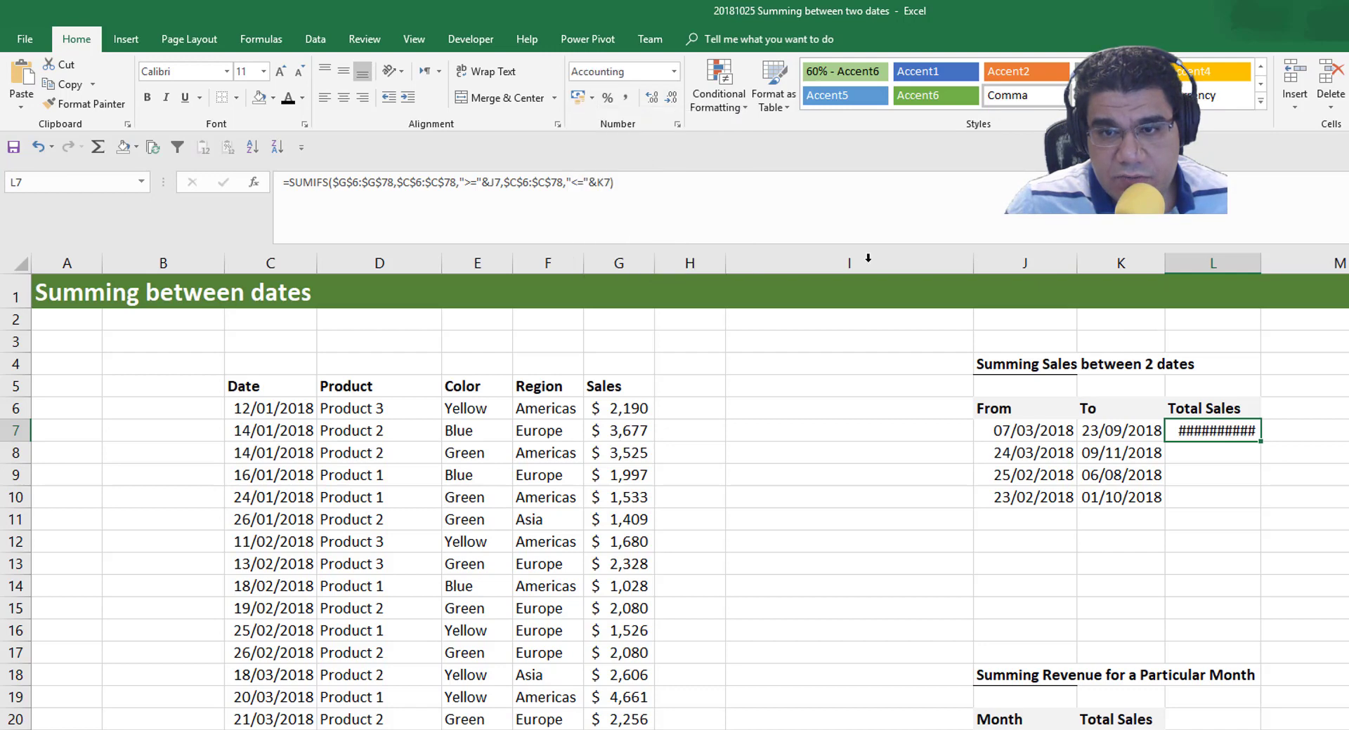
left_click(670, 97)
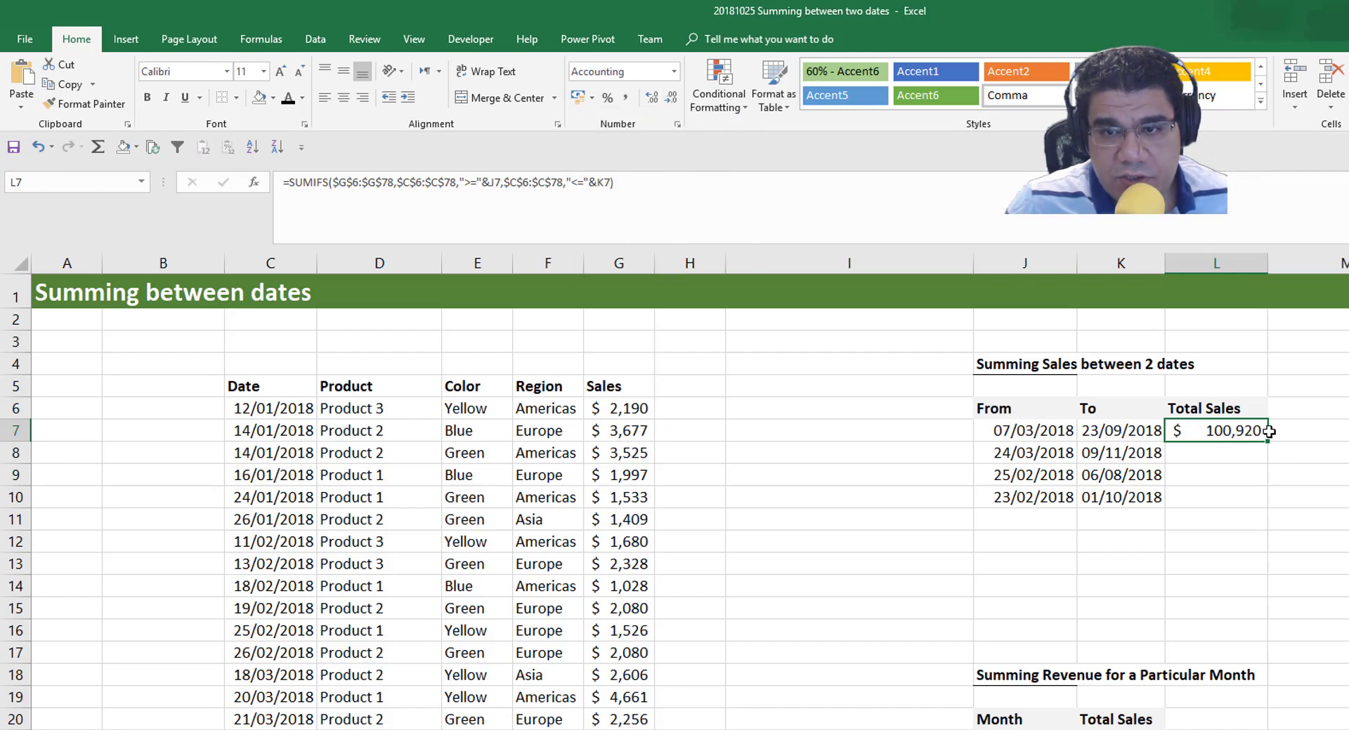
Copy the L7 formula down through L10 and check the references in the copied cells
left_click_drag(1258, 473, 1250, 502)
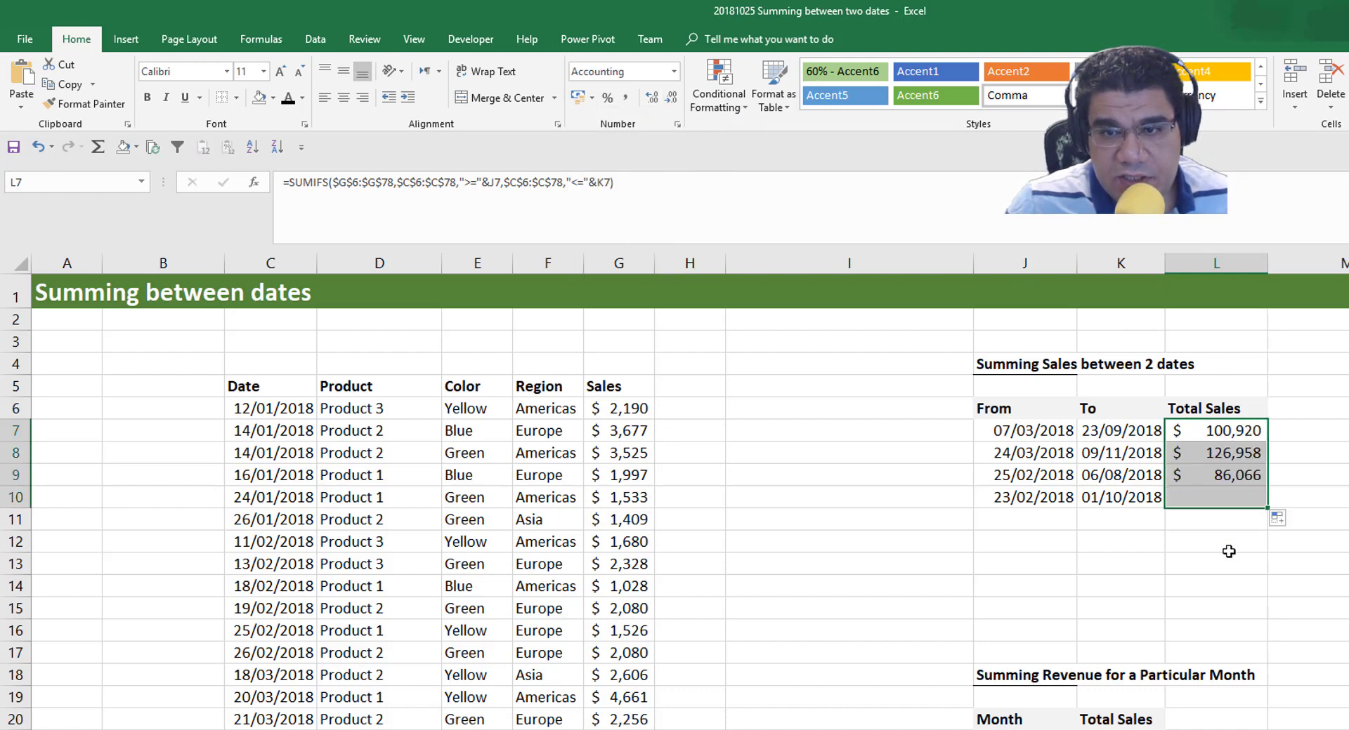
left_click(1216, 542)
key("Up")
key("Up")
key("Up")
key("Up")
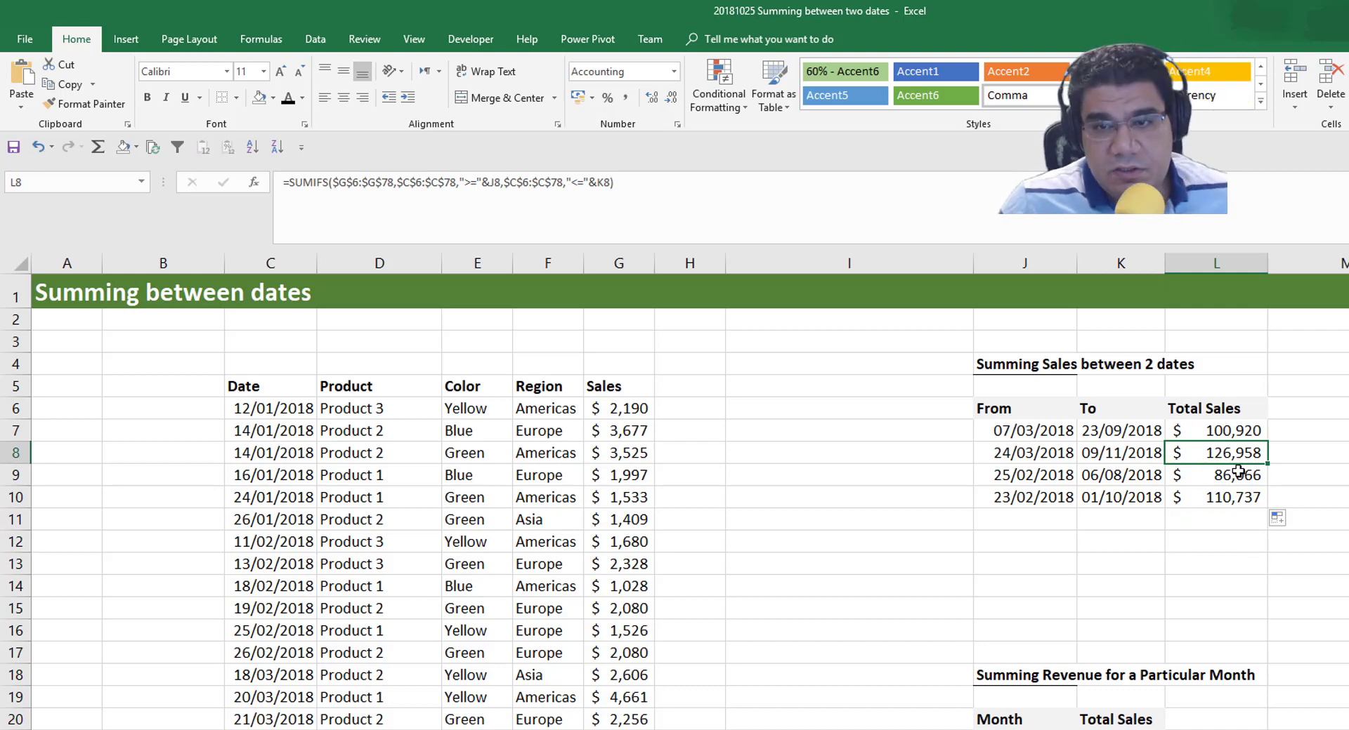
left_click(1247, 431)
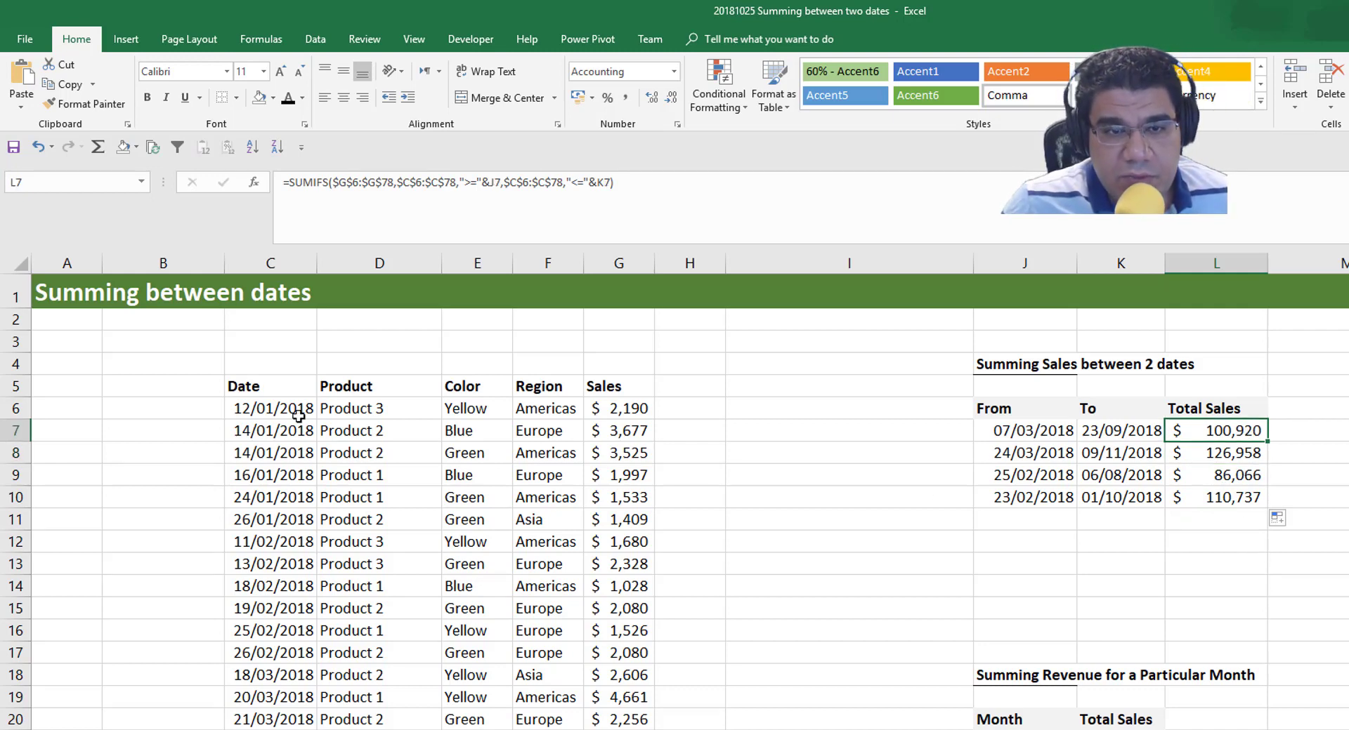
Turn on filtering for the sales table and open a Between date filter on the Date column
left_click(270, 386)
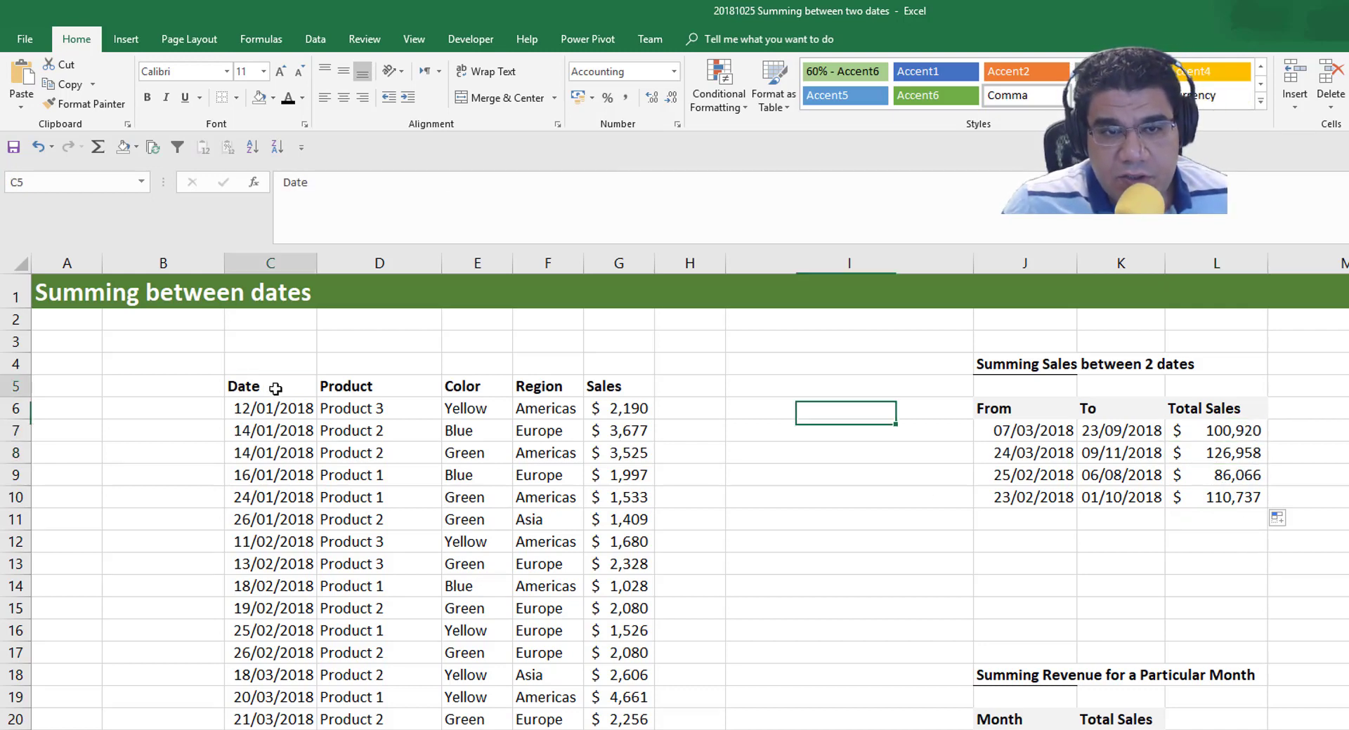
left_click(178, 147)
left_click(309, 388)
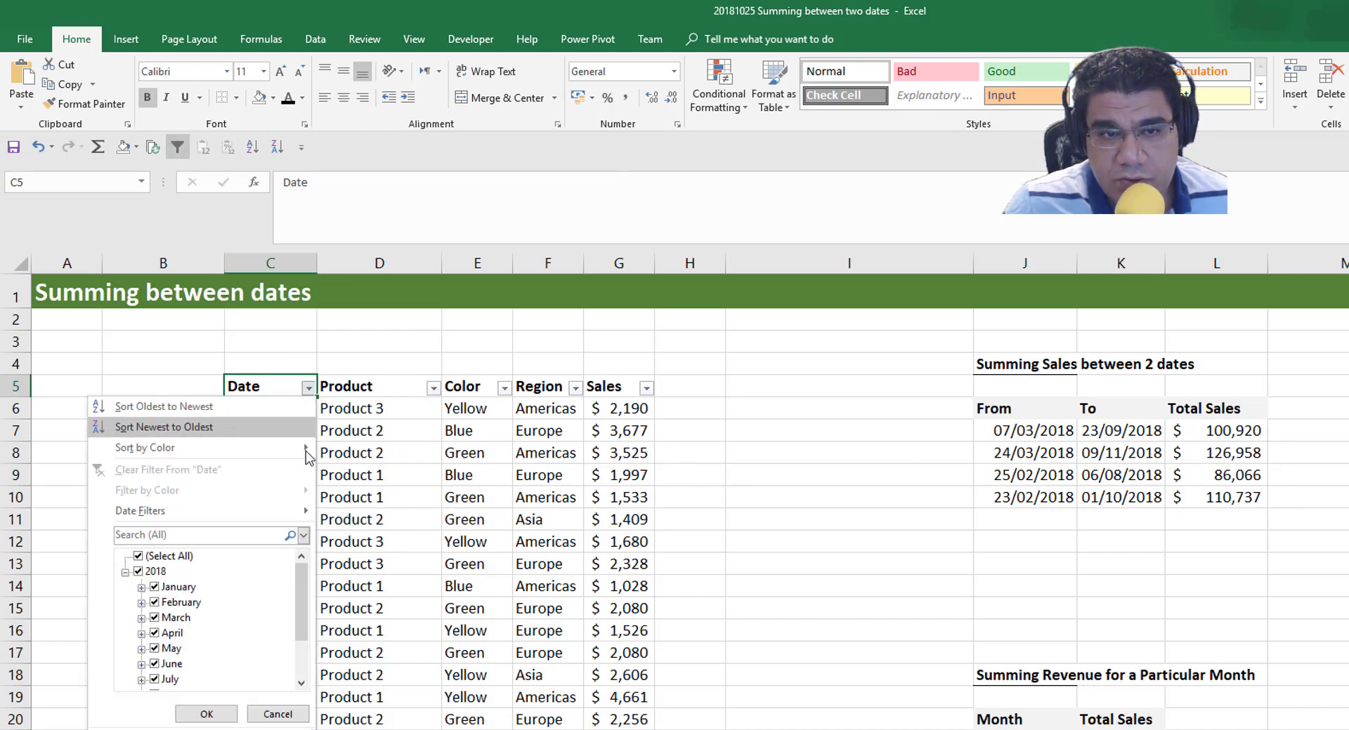
mouse_move(262, 515)
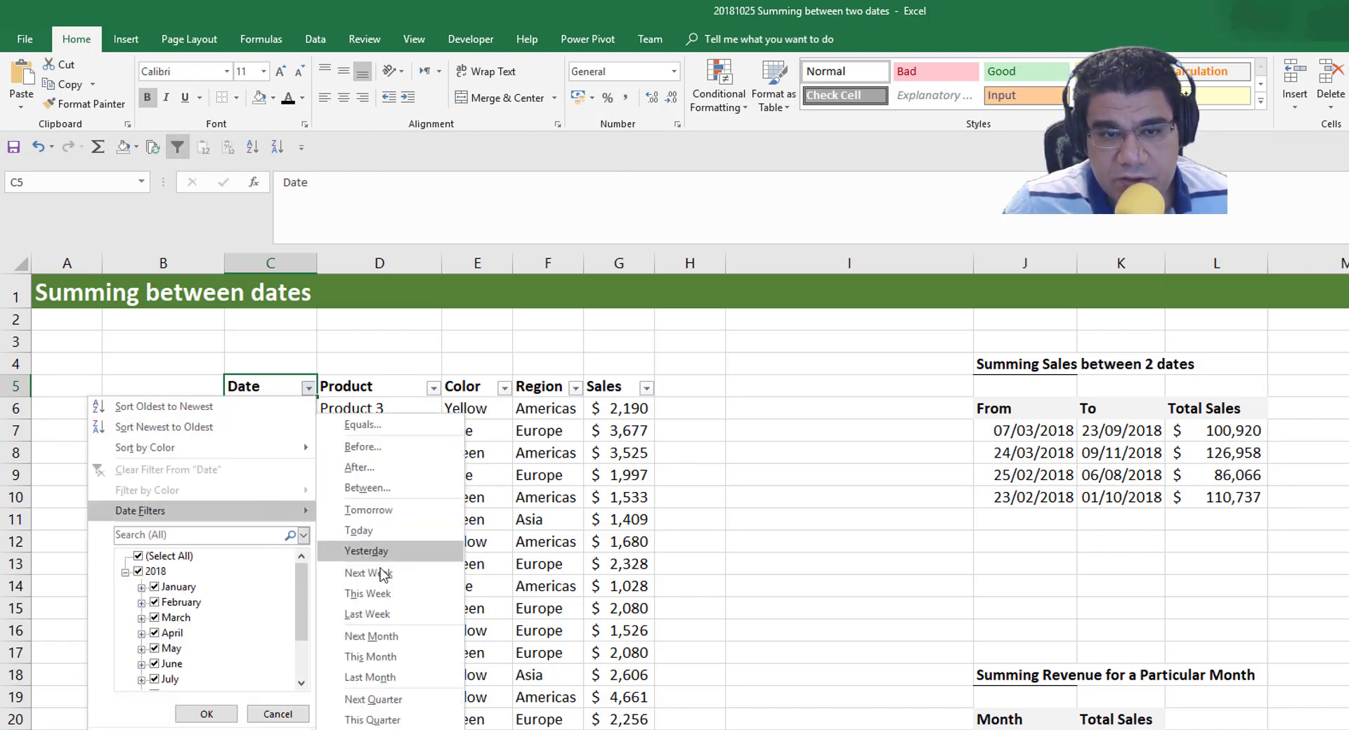
left_click(380, 488)
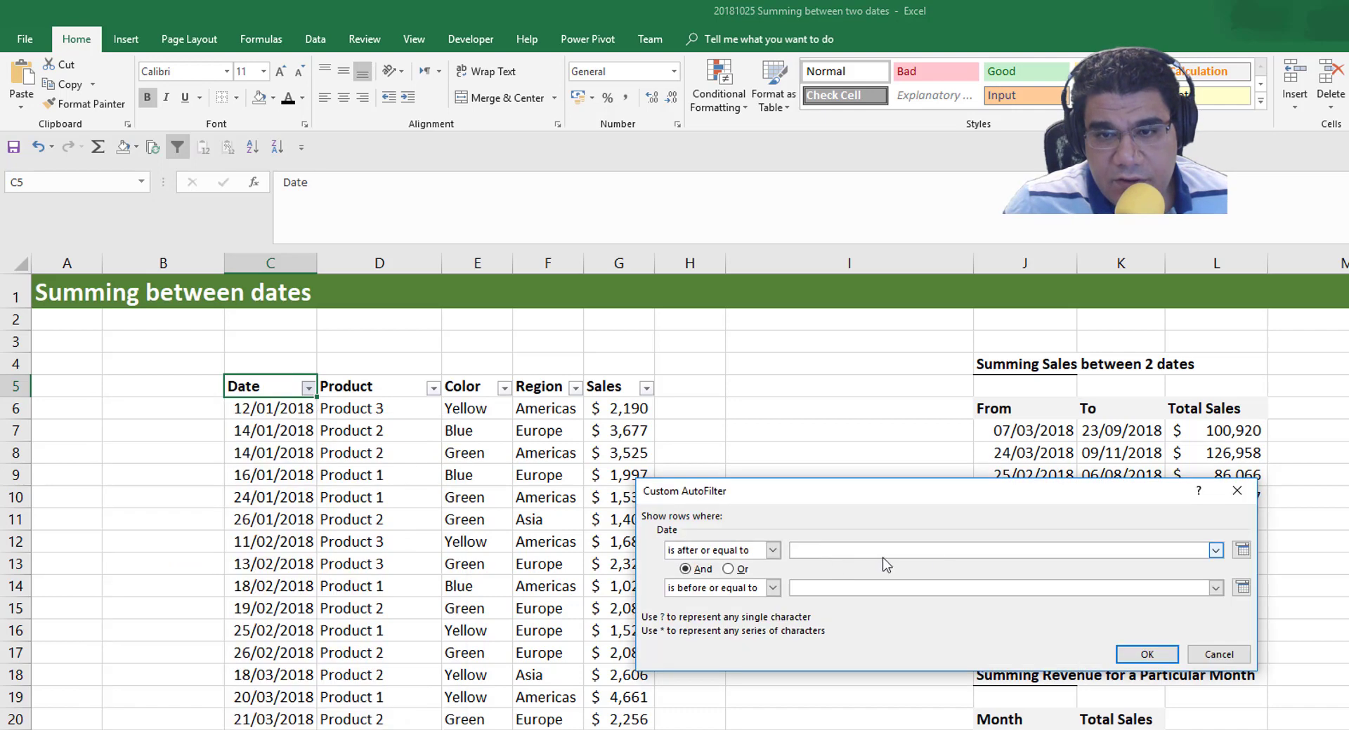
Set the filter's "is after or equal to" date to 07/03/2018 using the date picker
left_click(1241, 551)
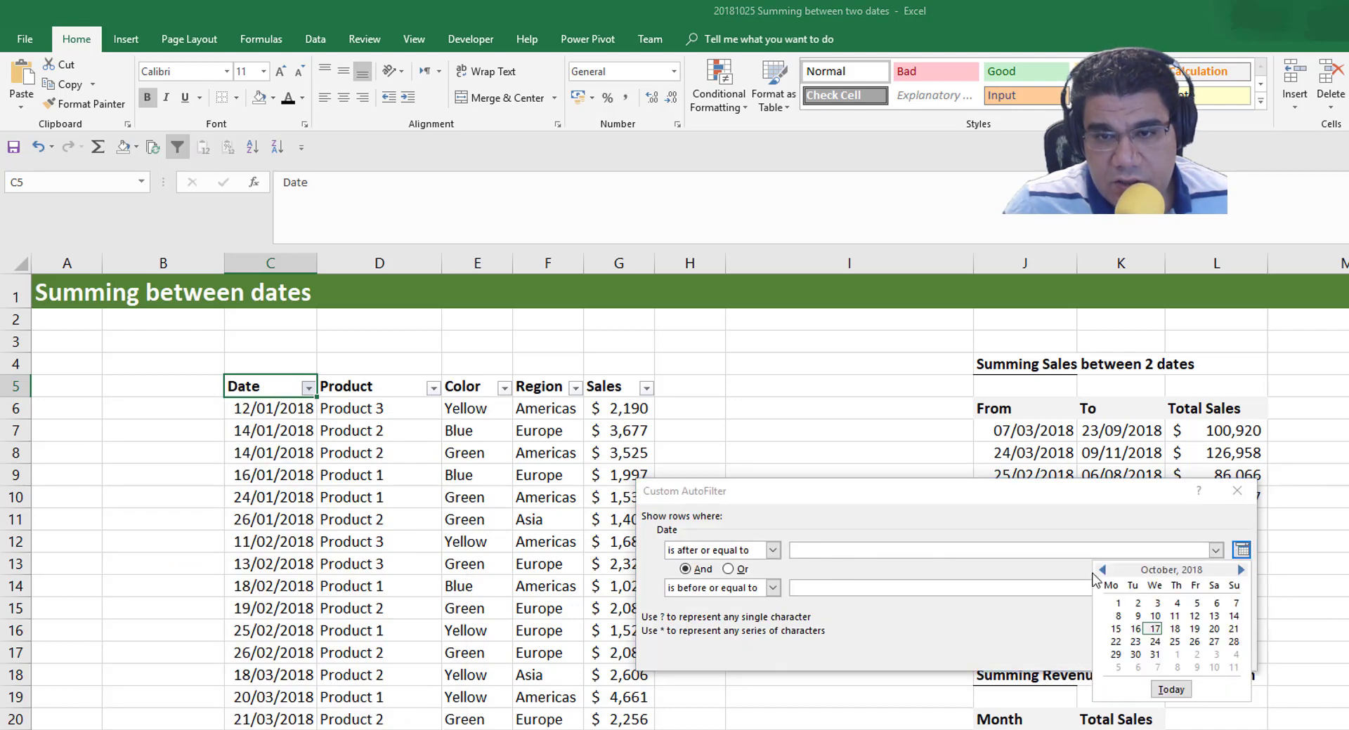
left_click(1103, 571)
left_click(1103, 571)
left_click(1103, 571)
left_click(1103, 572)
left_click(1103, 571)
left_click(1102, 571)
left_click(1103, 571)
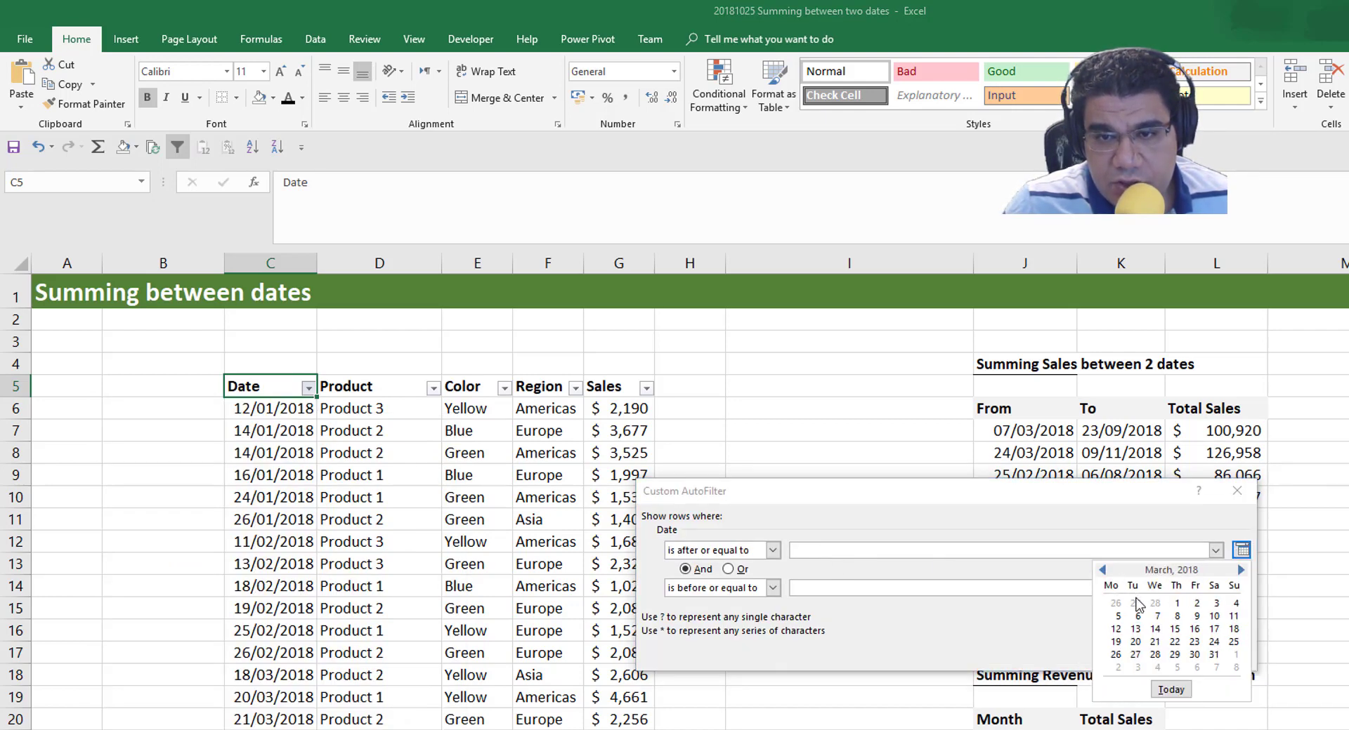
left_click(1154, 616)
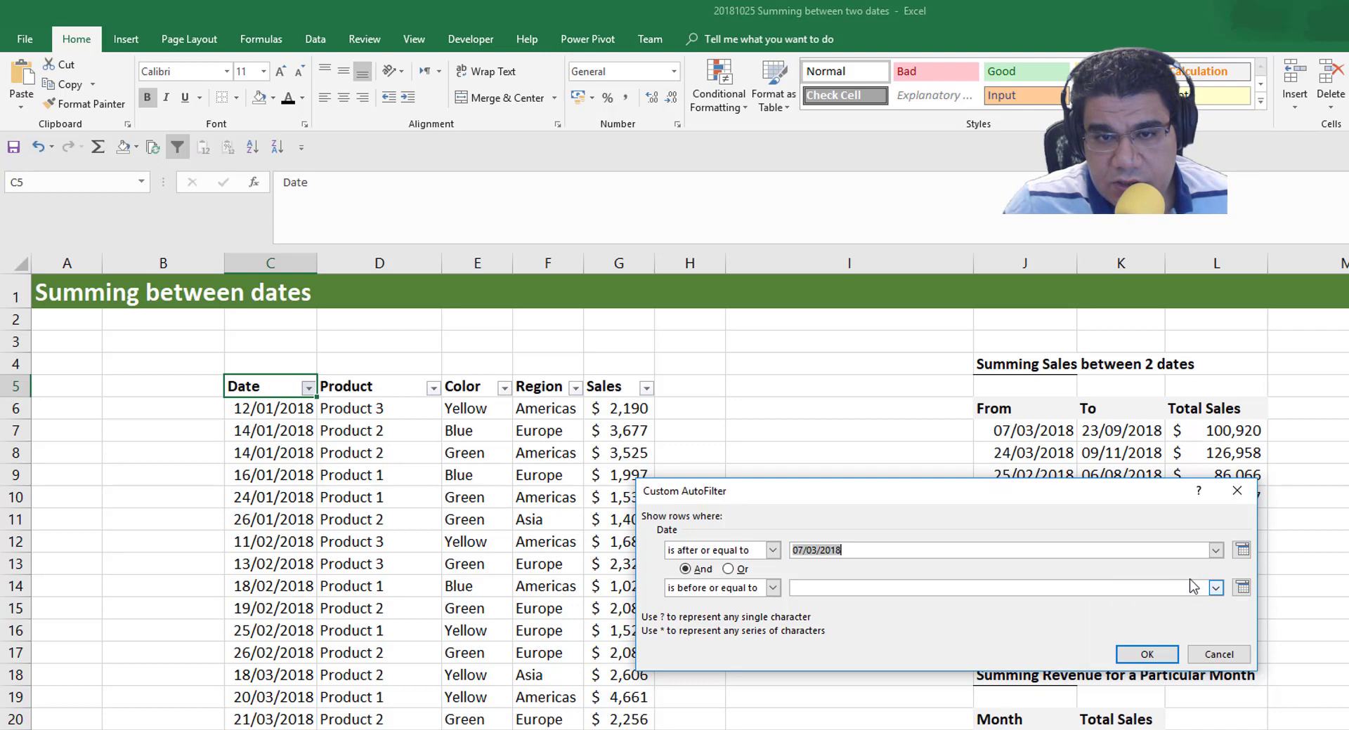
Set the filter's "is before or equal to" date to 23/09/2018 with the date picker and apply the filter
left_click(1240, 590)
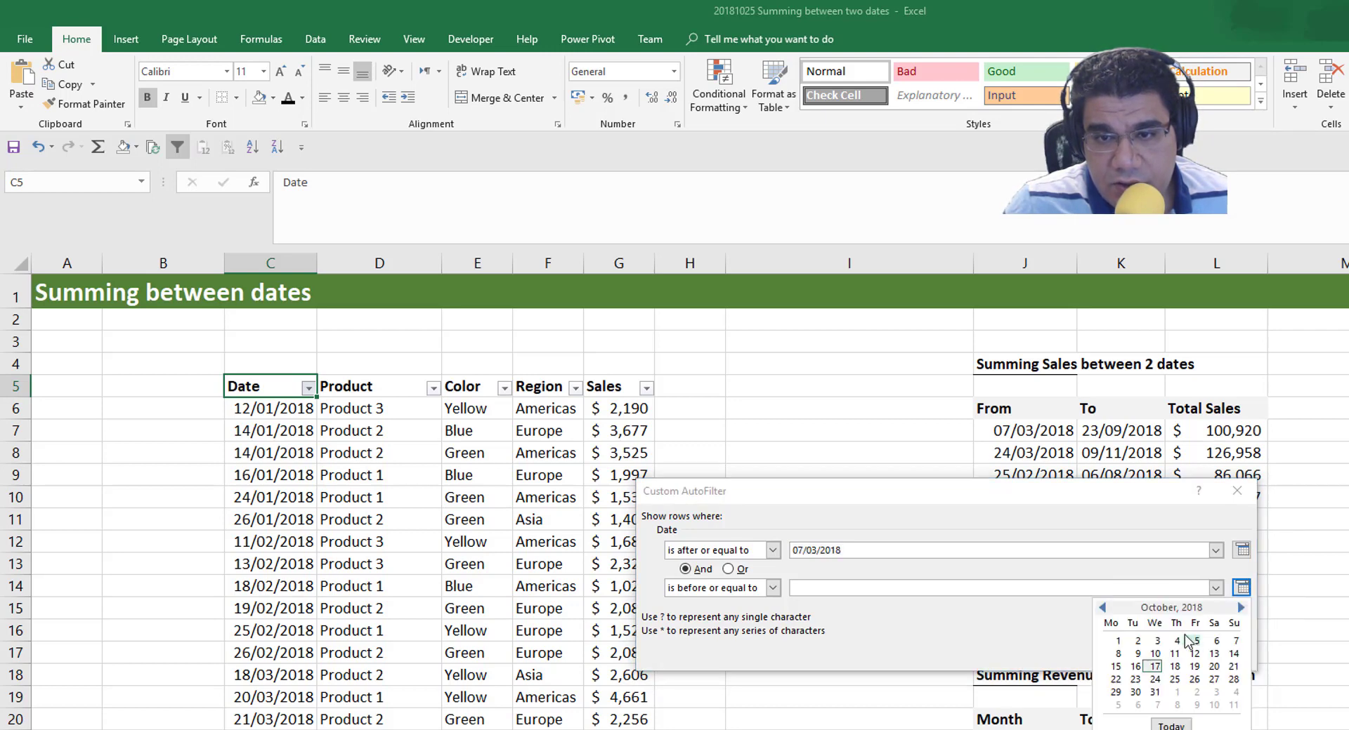
left_click(1104, 608)
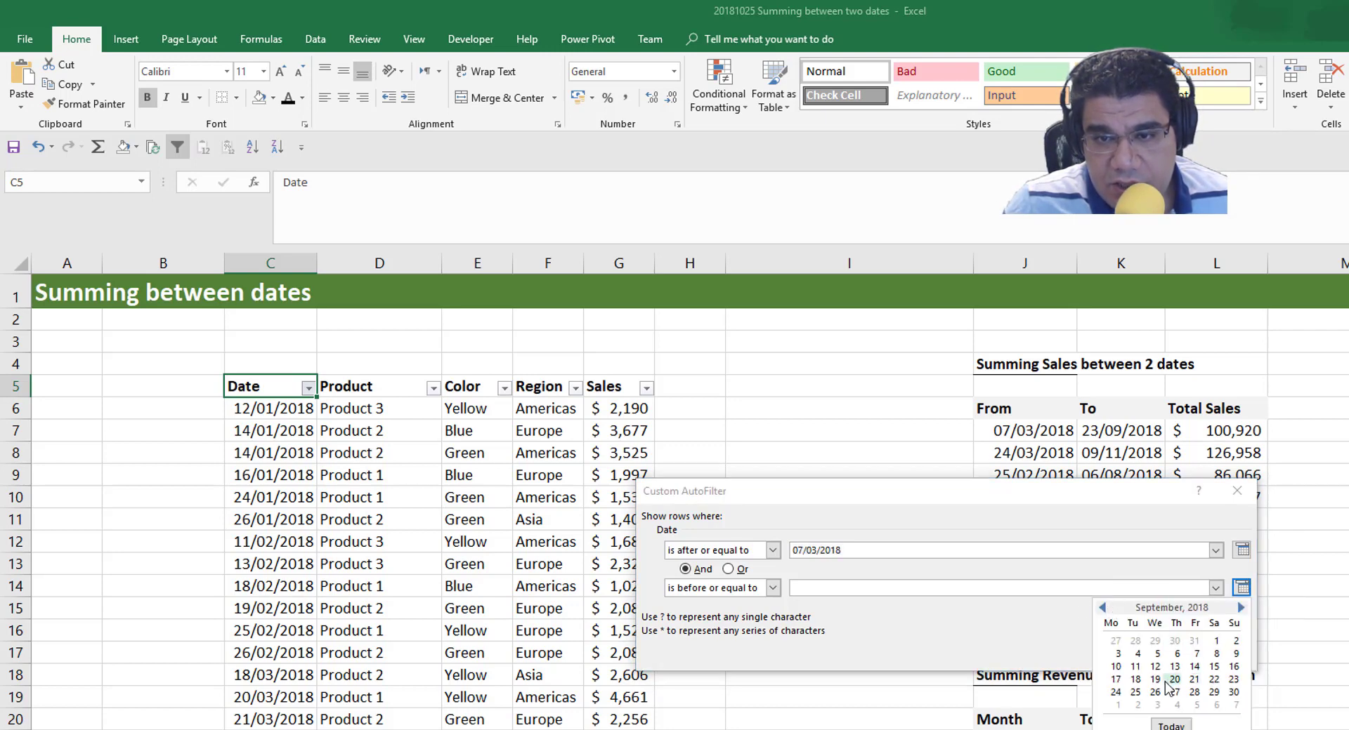
left_click(1233, 679)
left_click(1145, 655)
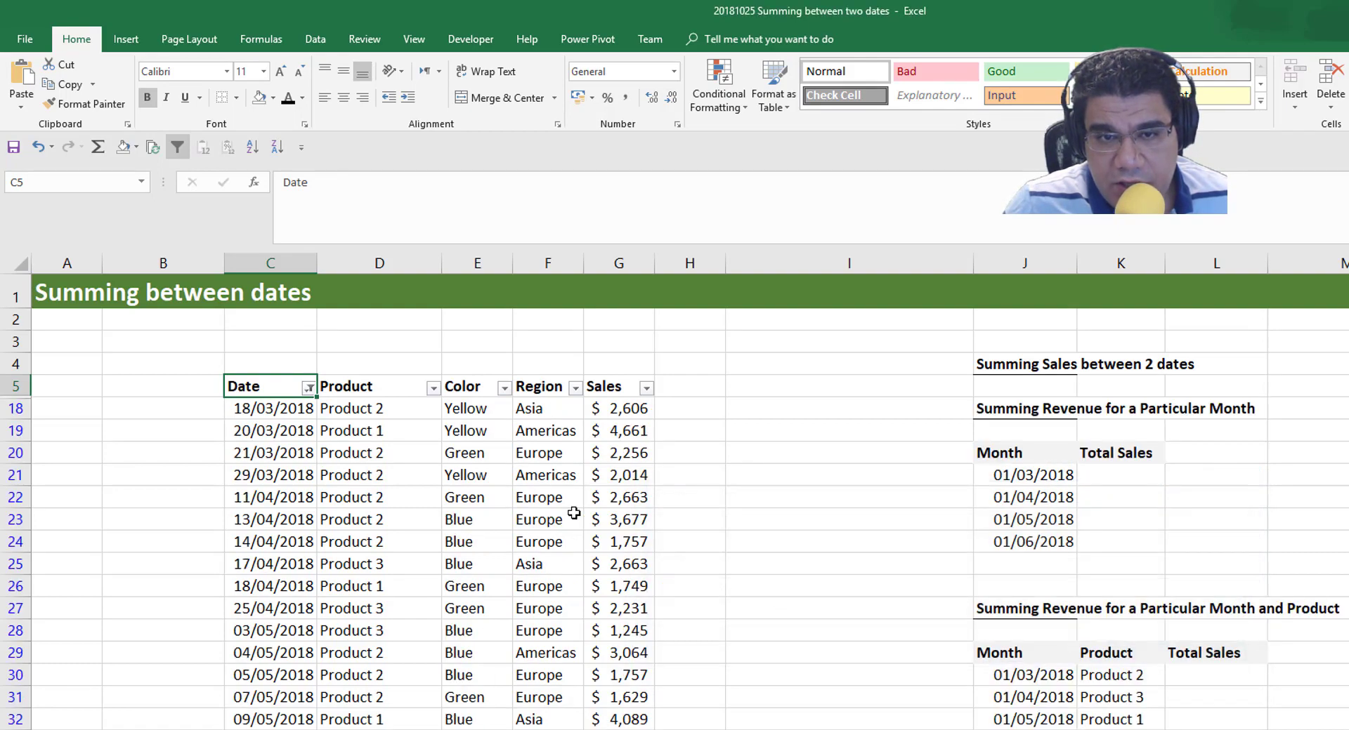
Select all visible values in the filtered Sales column to check their sum, and turn off filtering
left_click(621, 409)
key("ctrl+shift+Down")
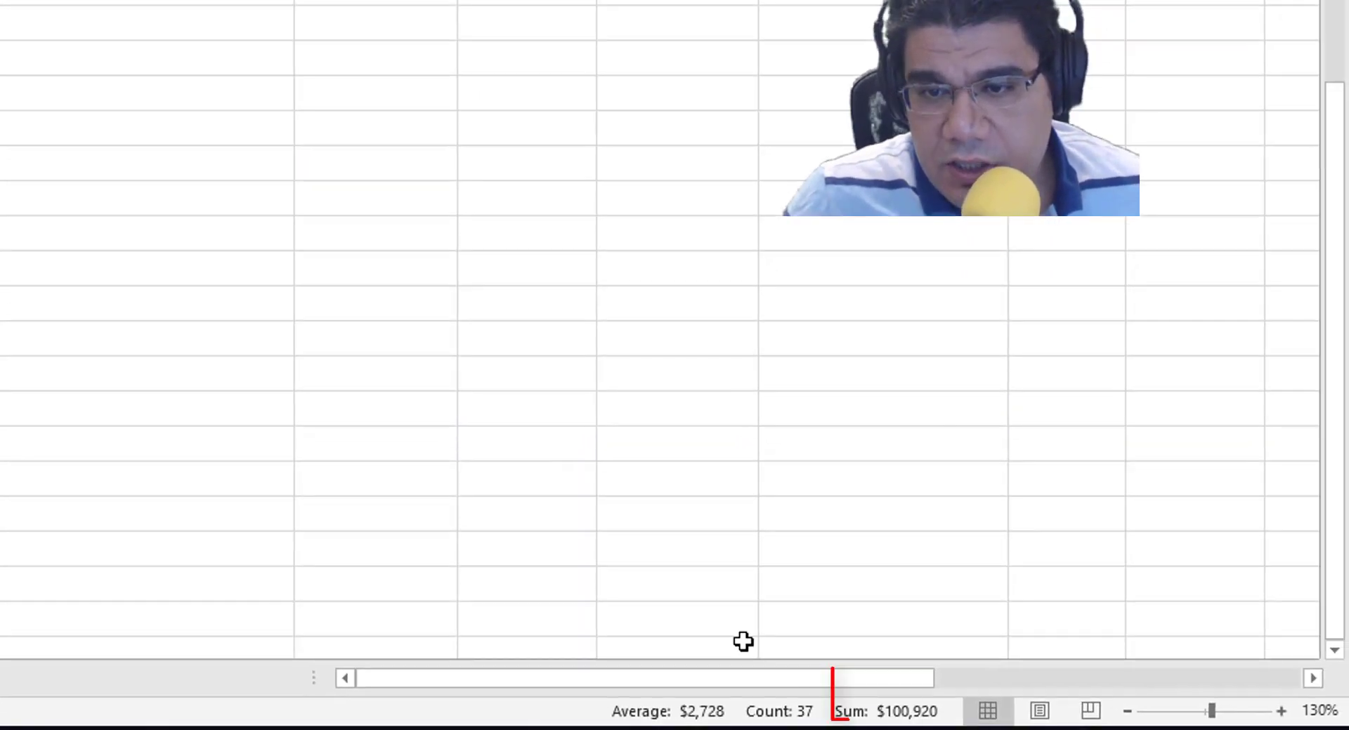
scroll(660, 330, "up", 10)
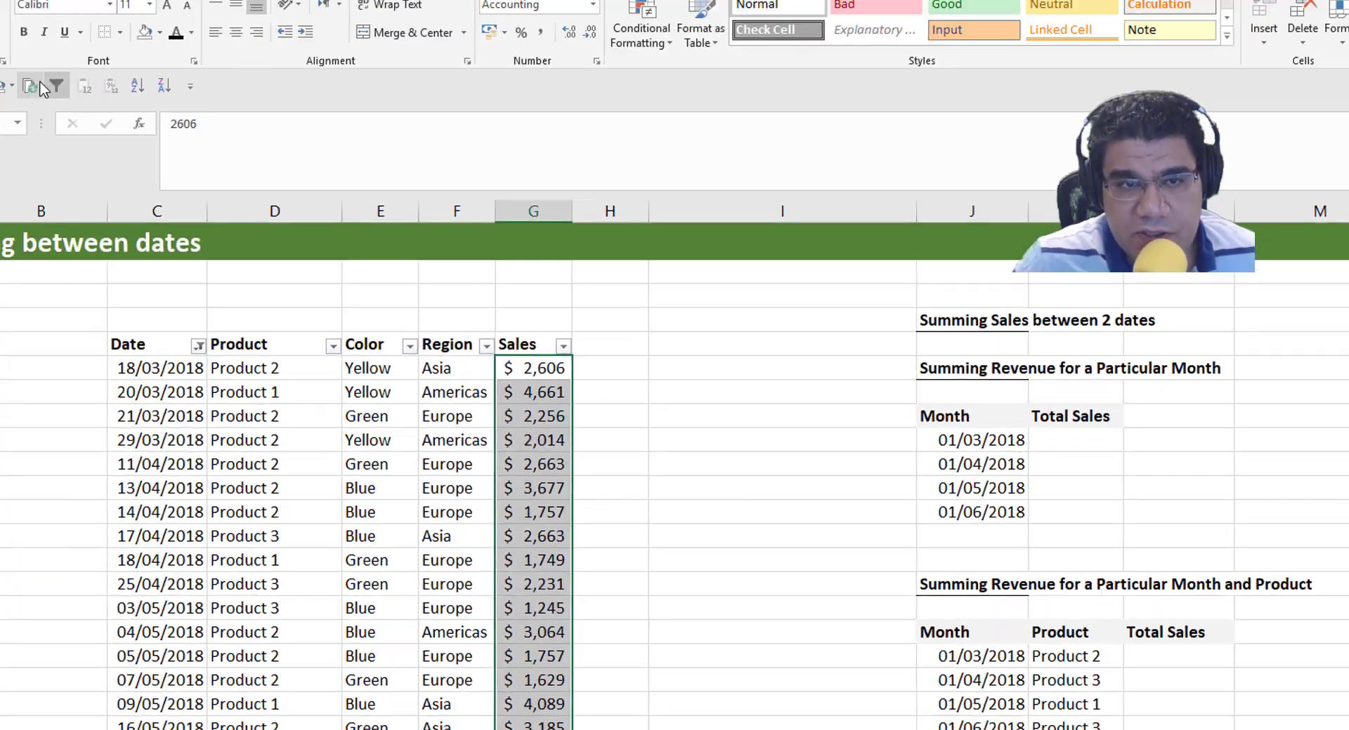
left_click(32, 85)
left_click(57, 86)
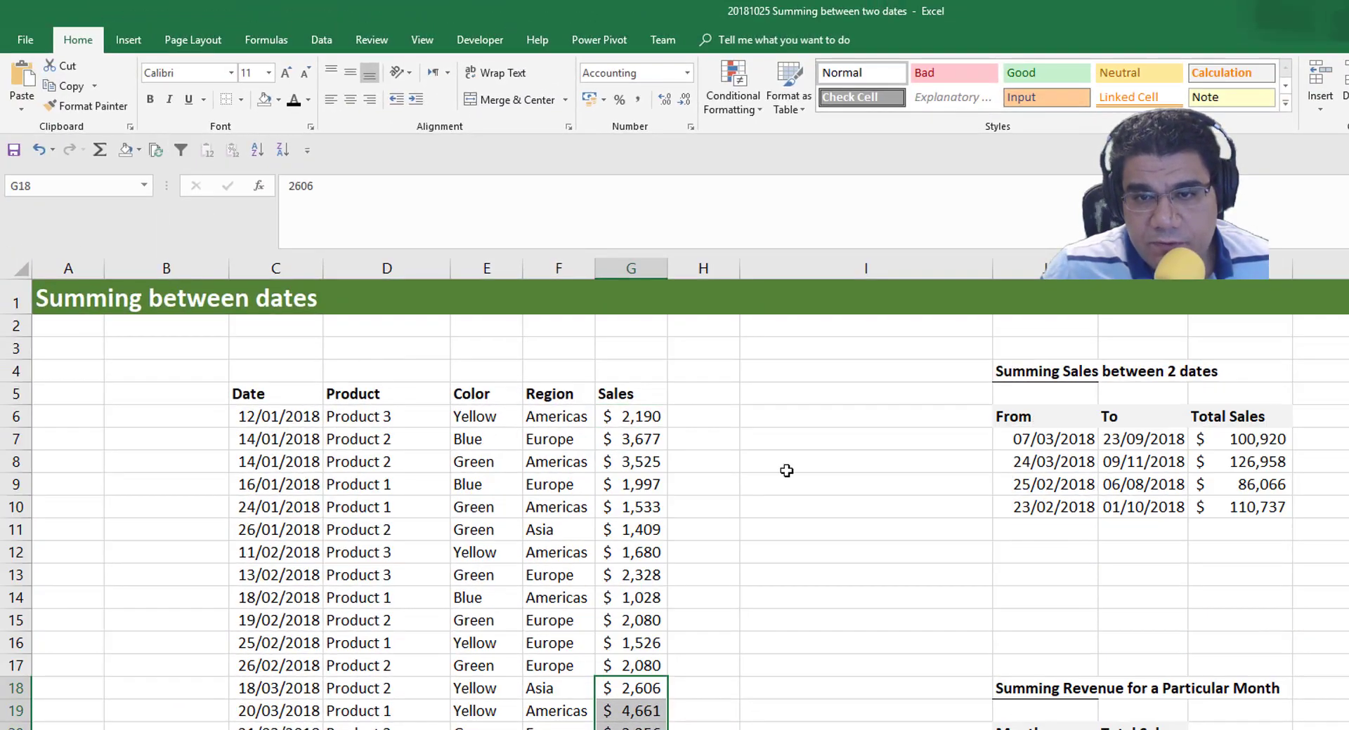
left_click(1187, 400)
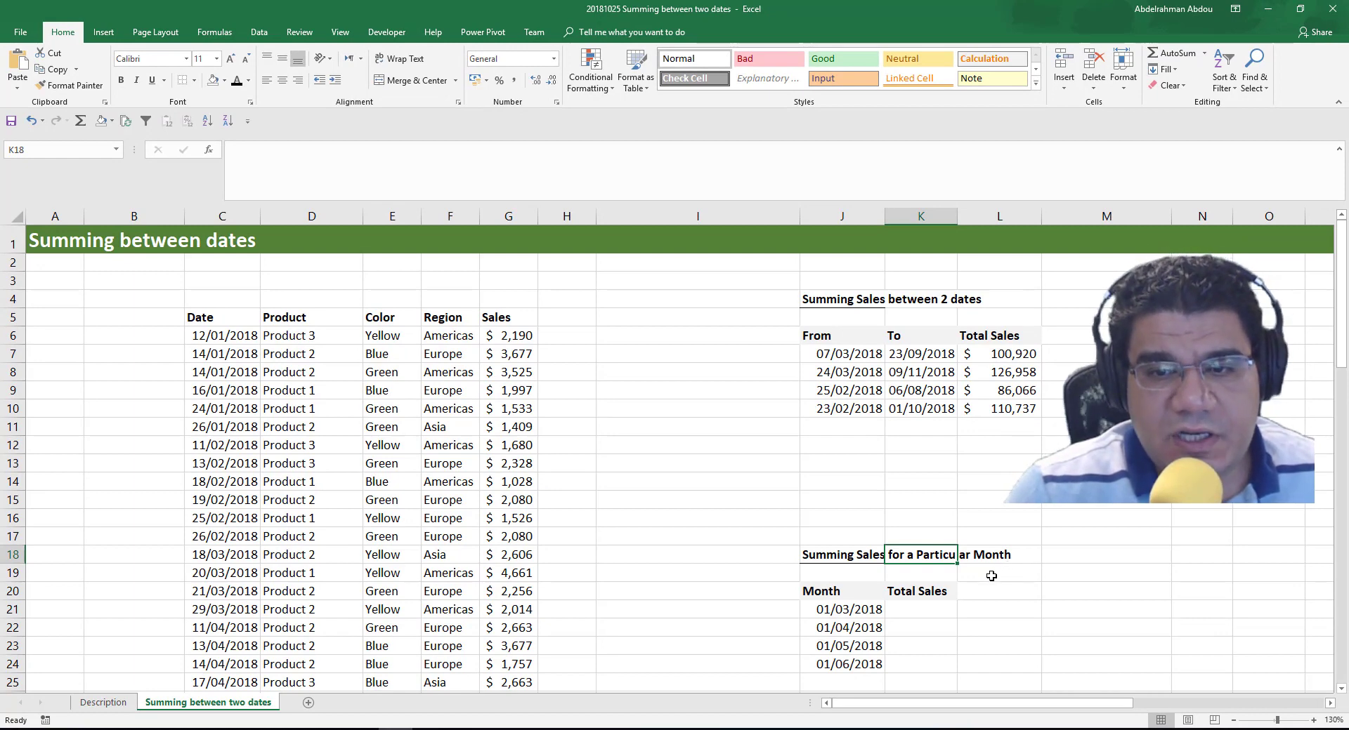
Enter =EOMONTH(J21,0) in L21 to get the last day of the month in J21
left_click(920, 610)
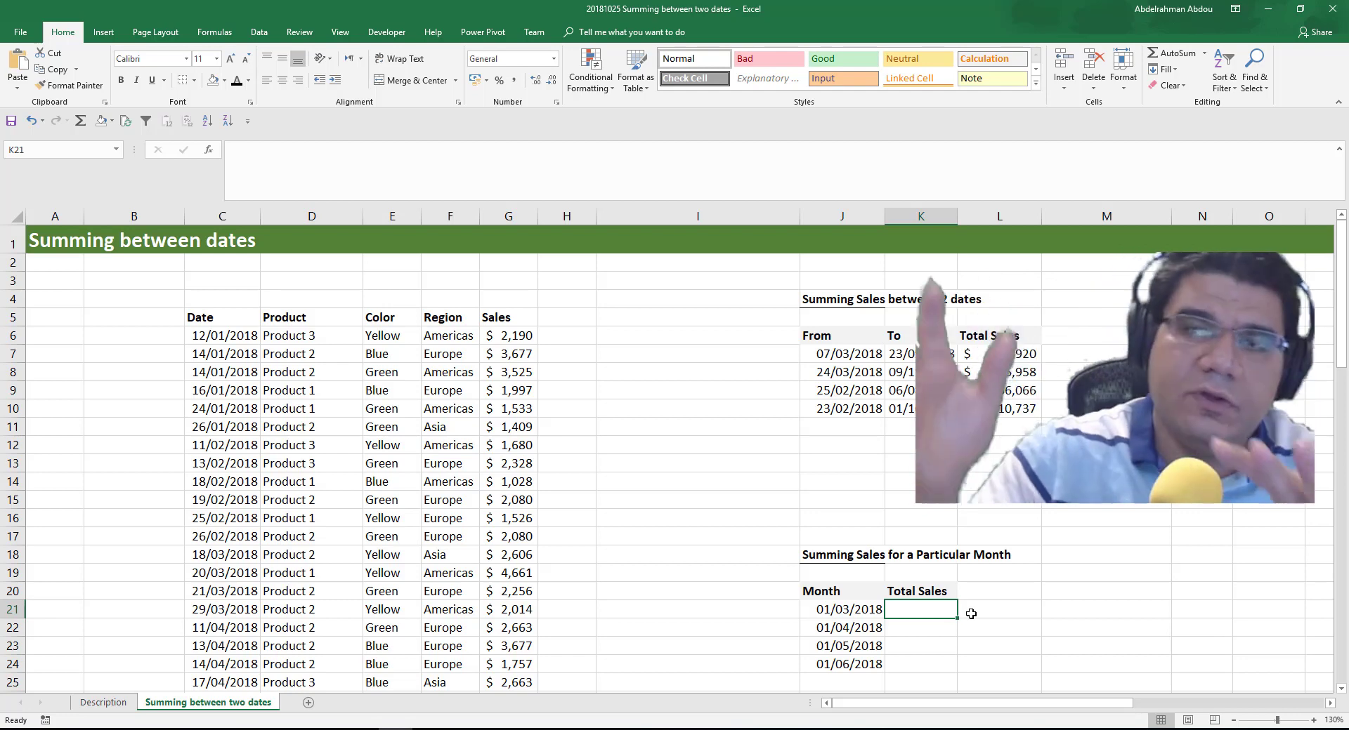
left_click(998, 609)
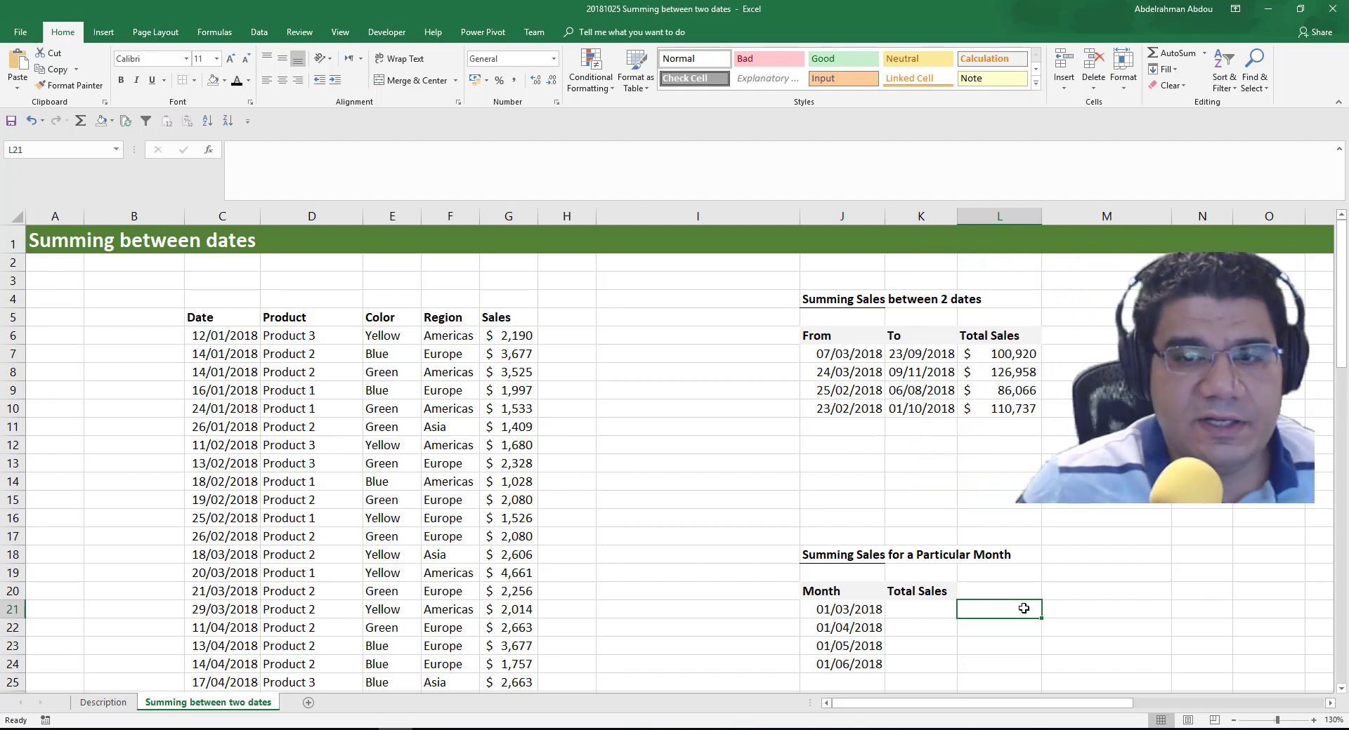
type("=e")
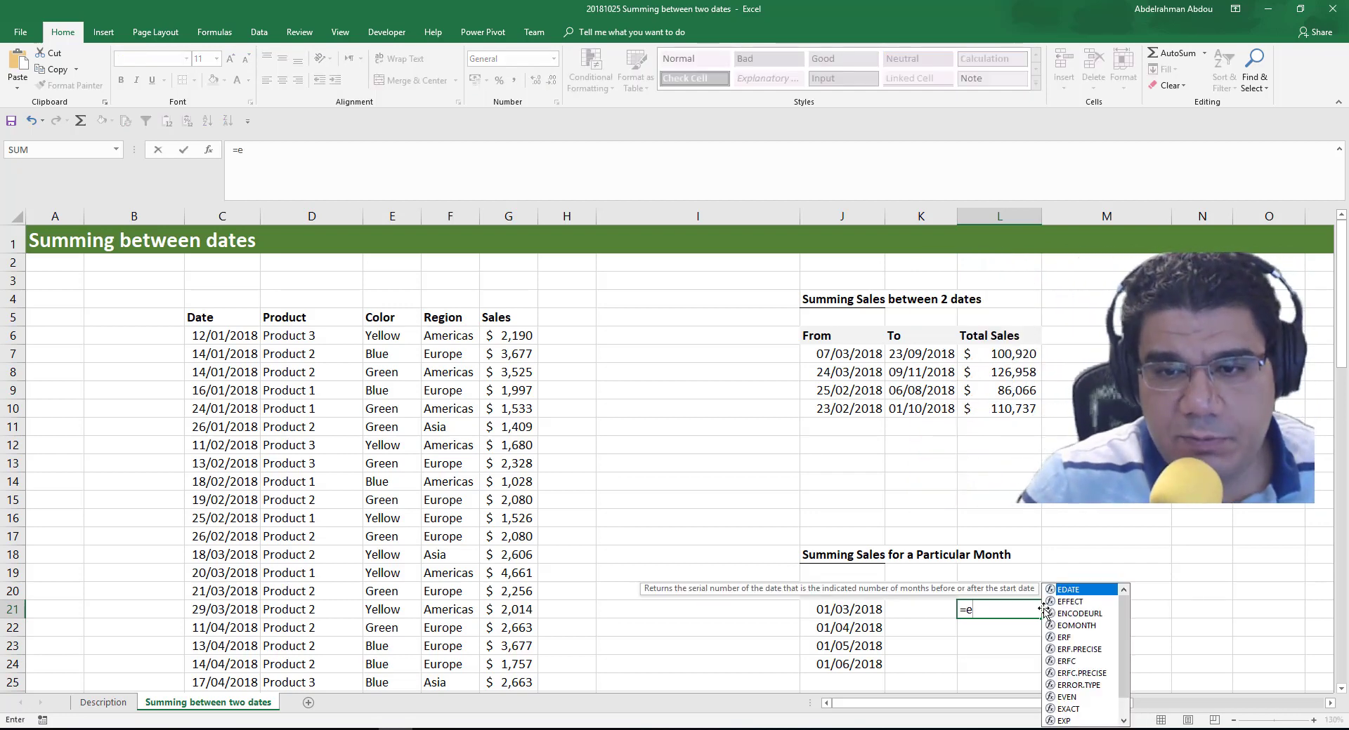
type("omo")
key("Tab")
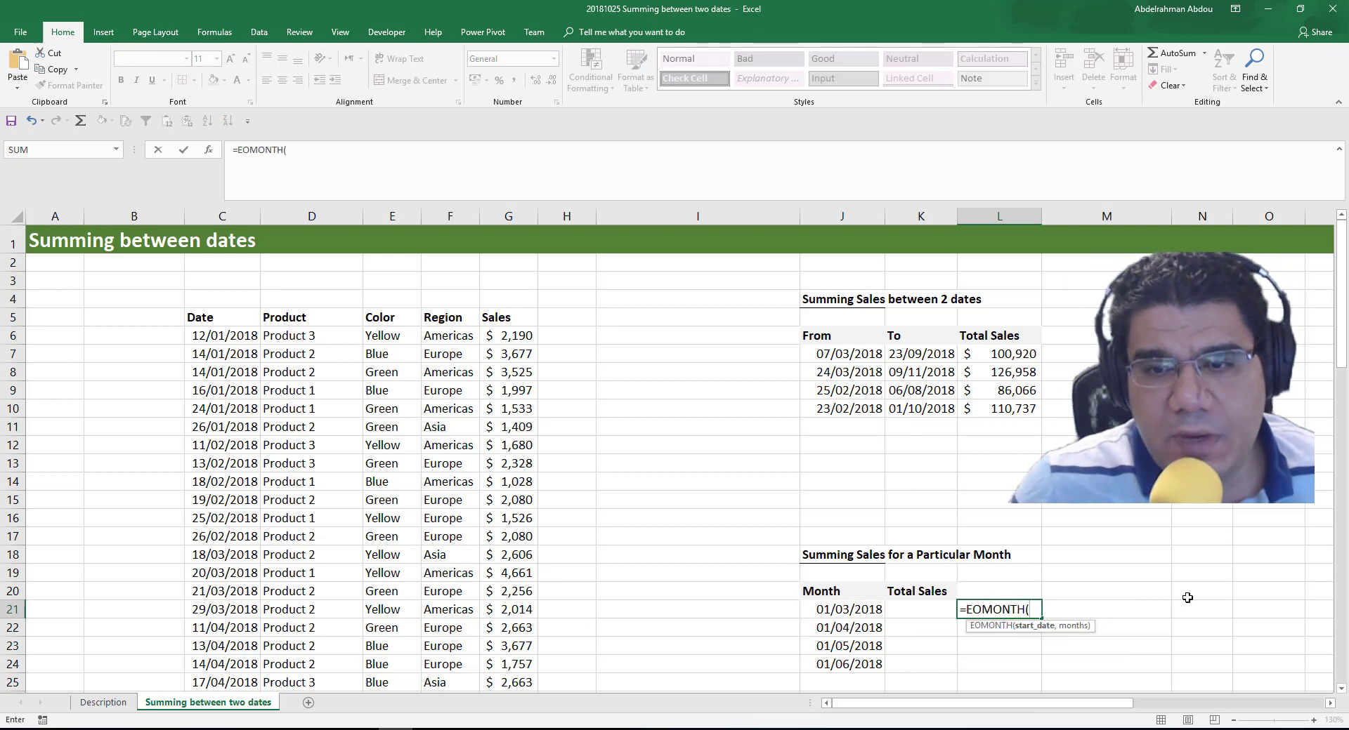
left_click(848, 609)
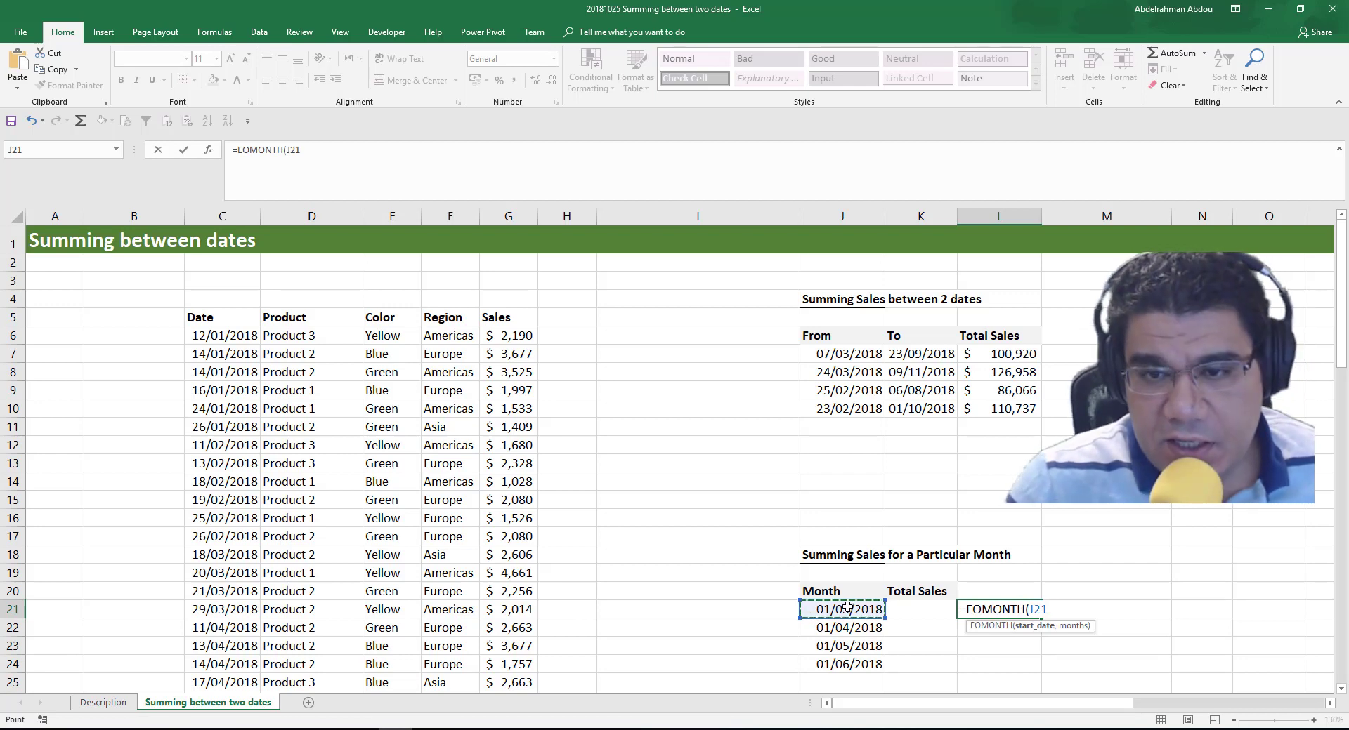
type(",0")
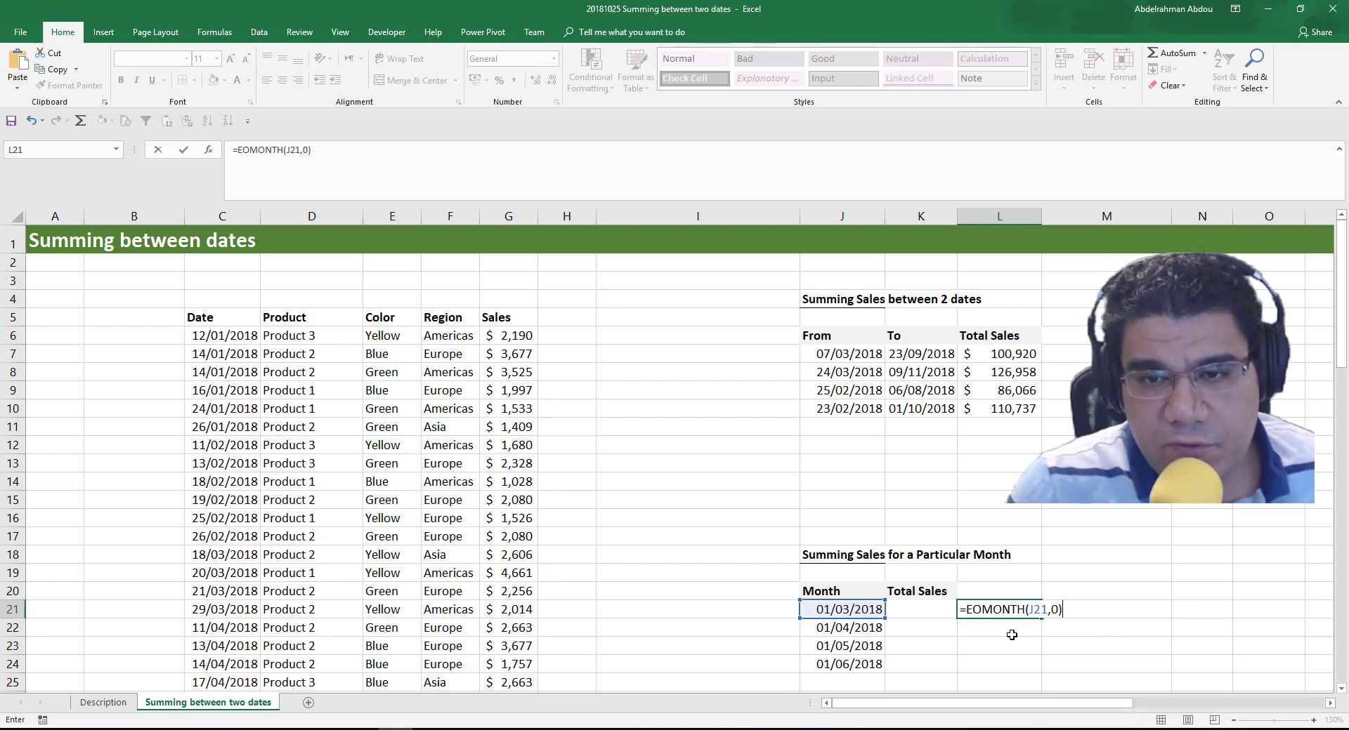
key("Return")
Format the EOMONTH result in L21 as Short Date
key("Up")
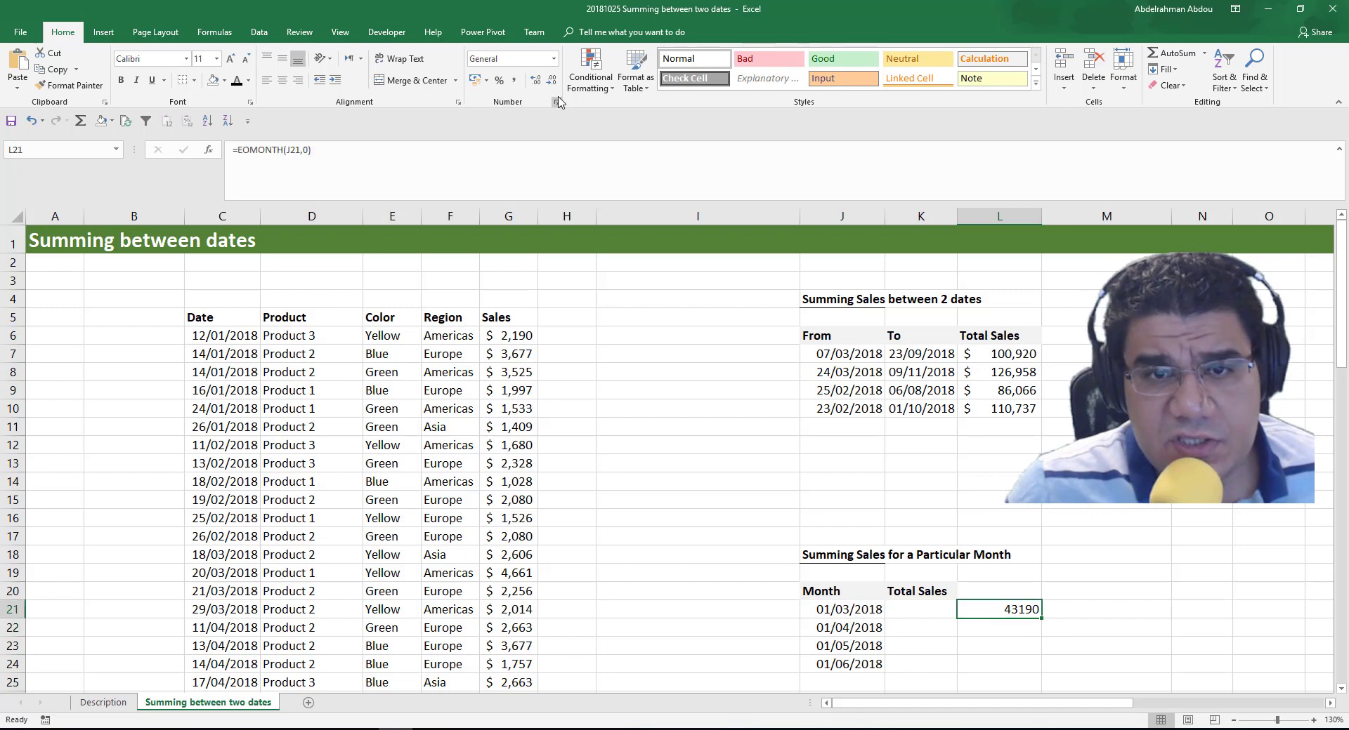
left_click(553, 59)
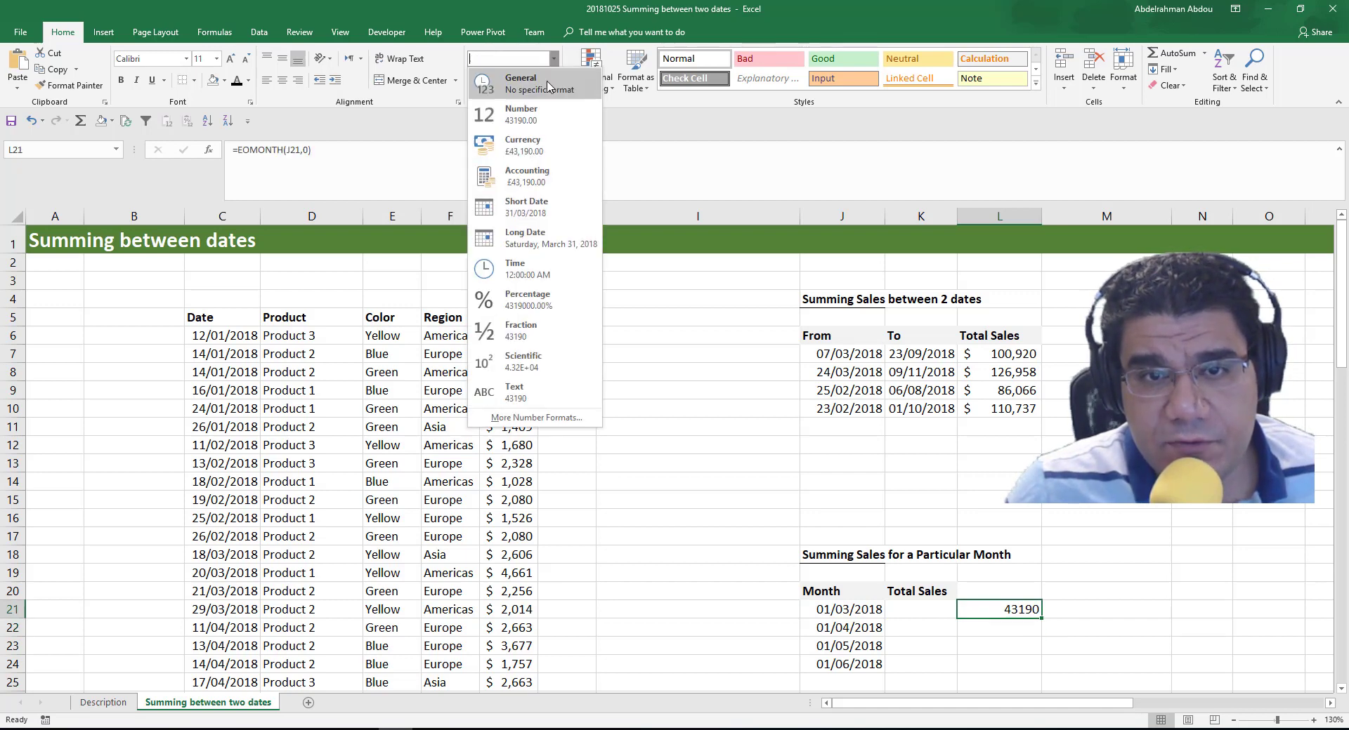
left_click(534, 207)
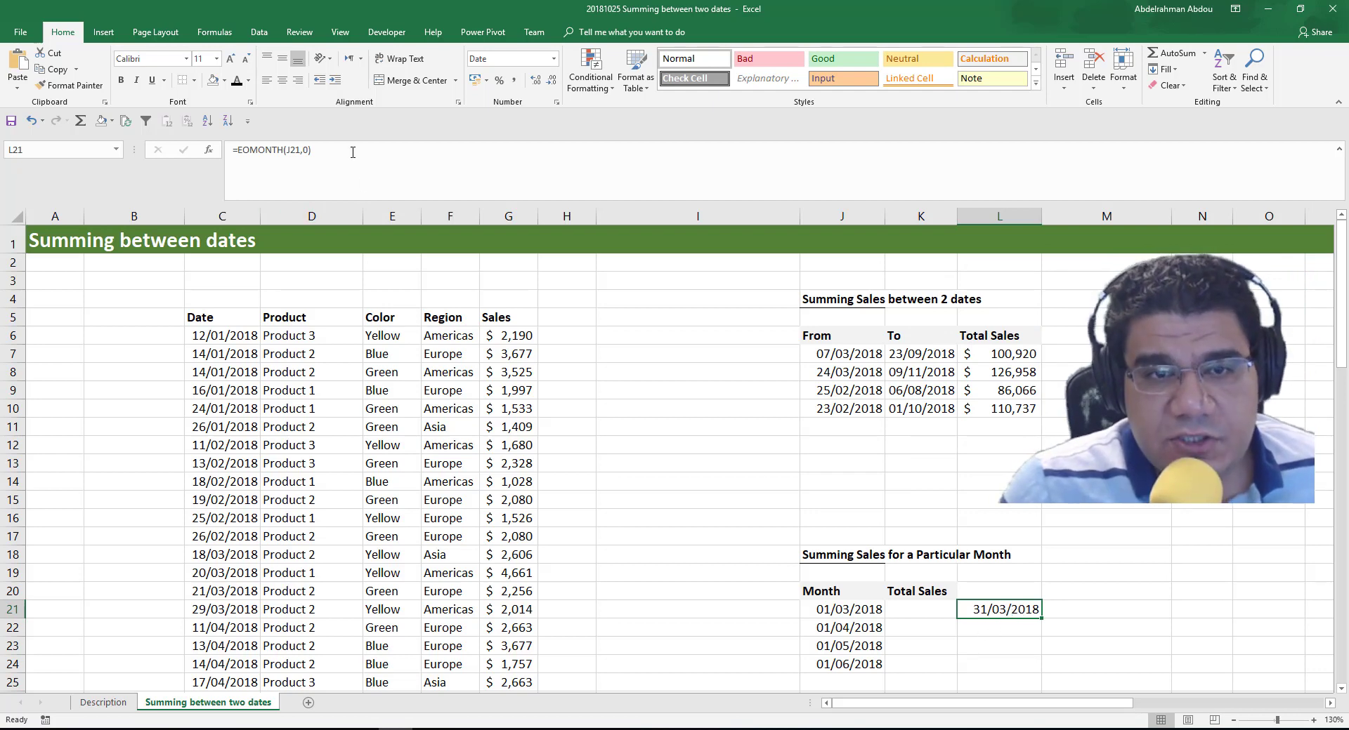
Start a SUMIFS formula in K21 with the Sales values $G$6:$G$78 as the absolute sum range
left_click(914, 614)
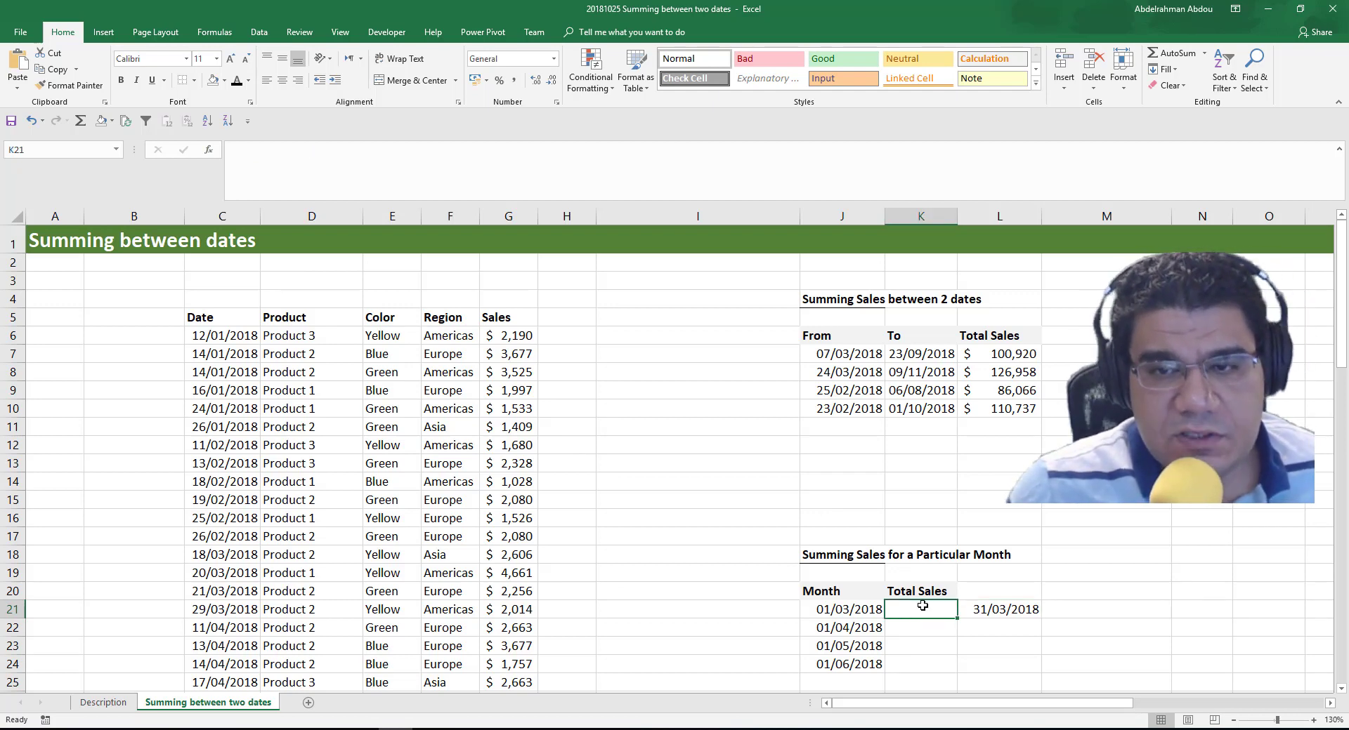
type("=sumifs")
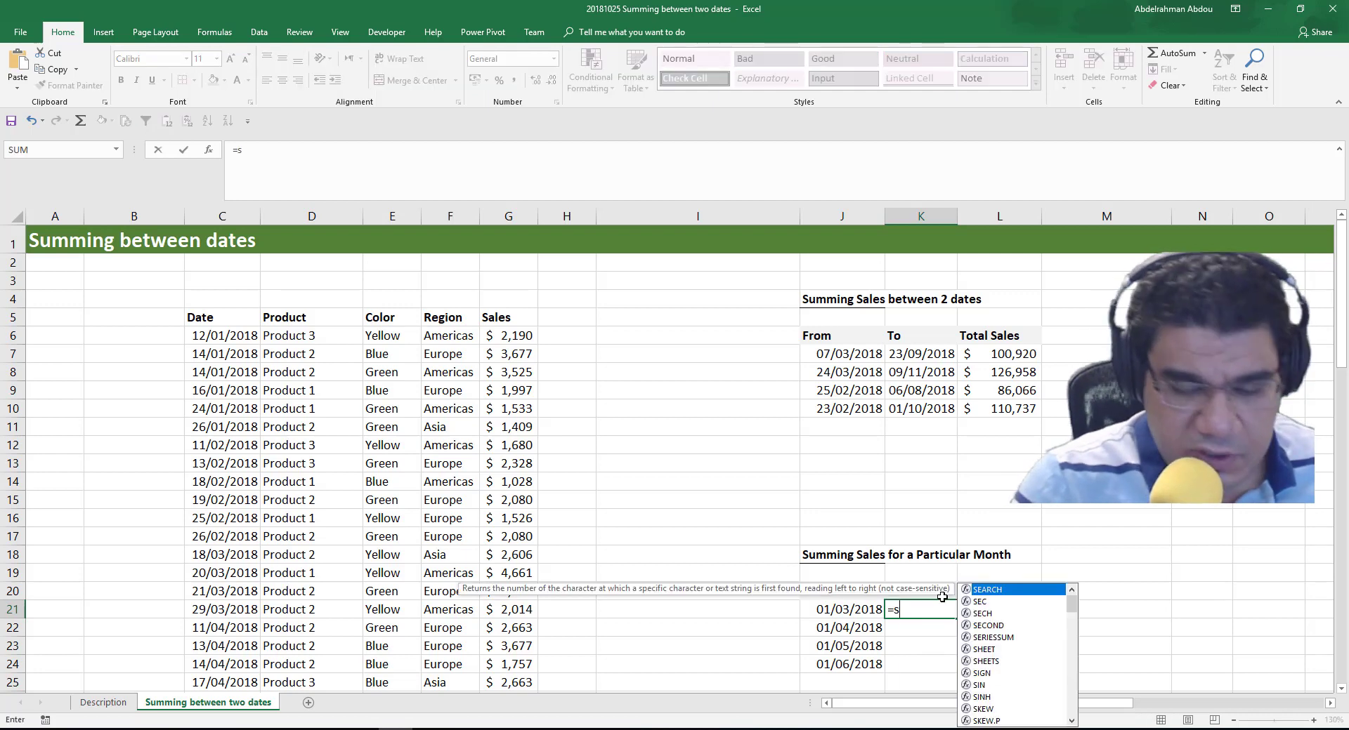
key("Tab")
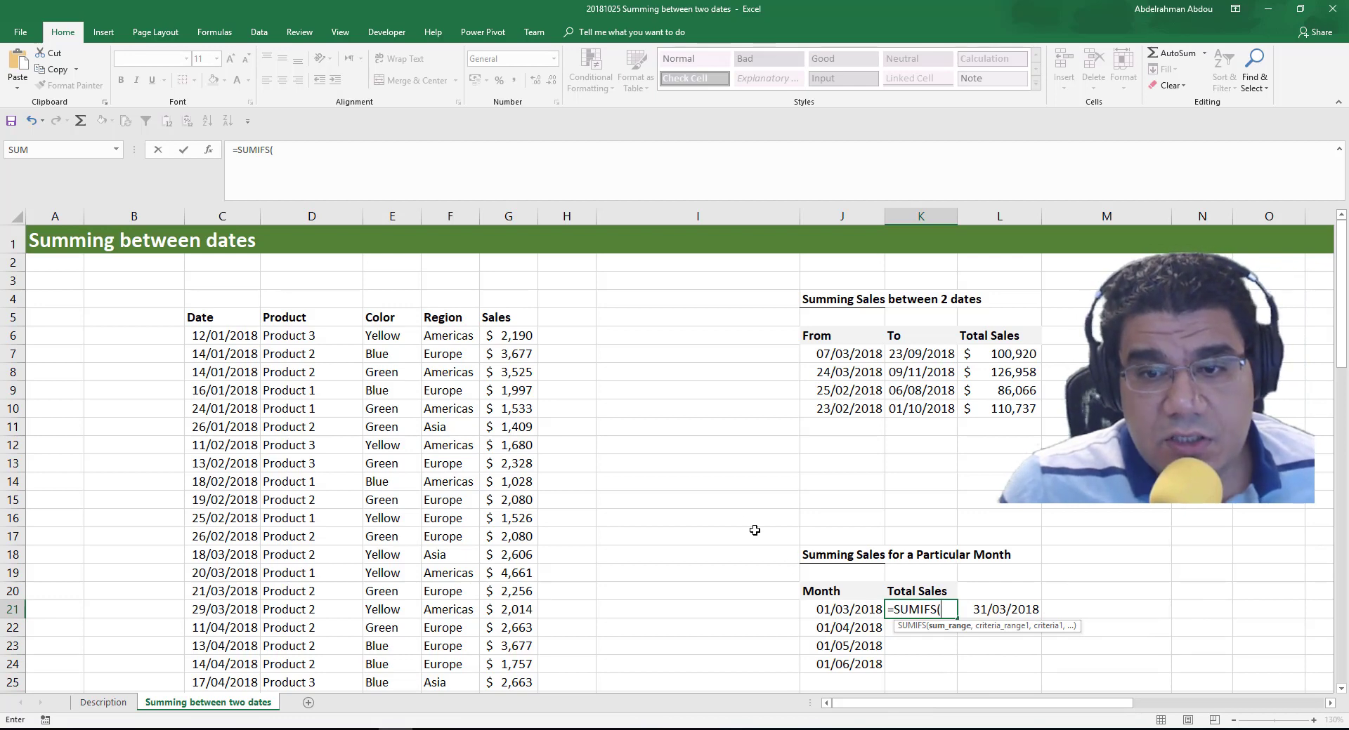
left_click(525, 333)
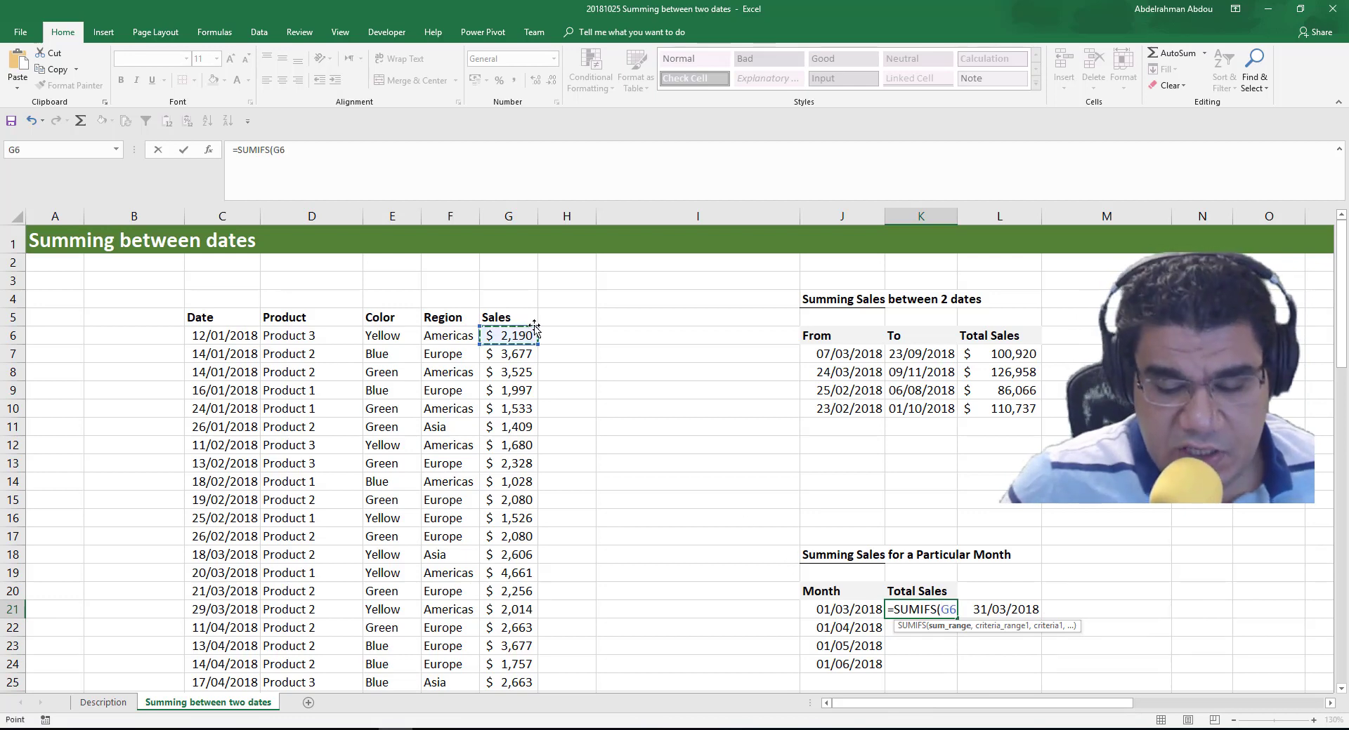
key("ctrl+shift+Down")
scroll(942, 541, "up", 18)
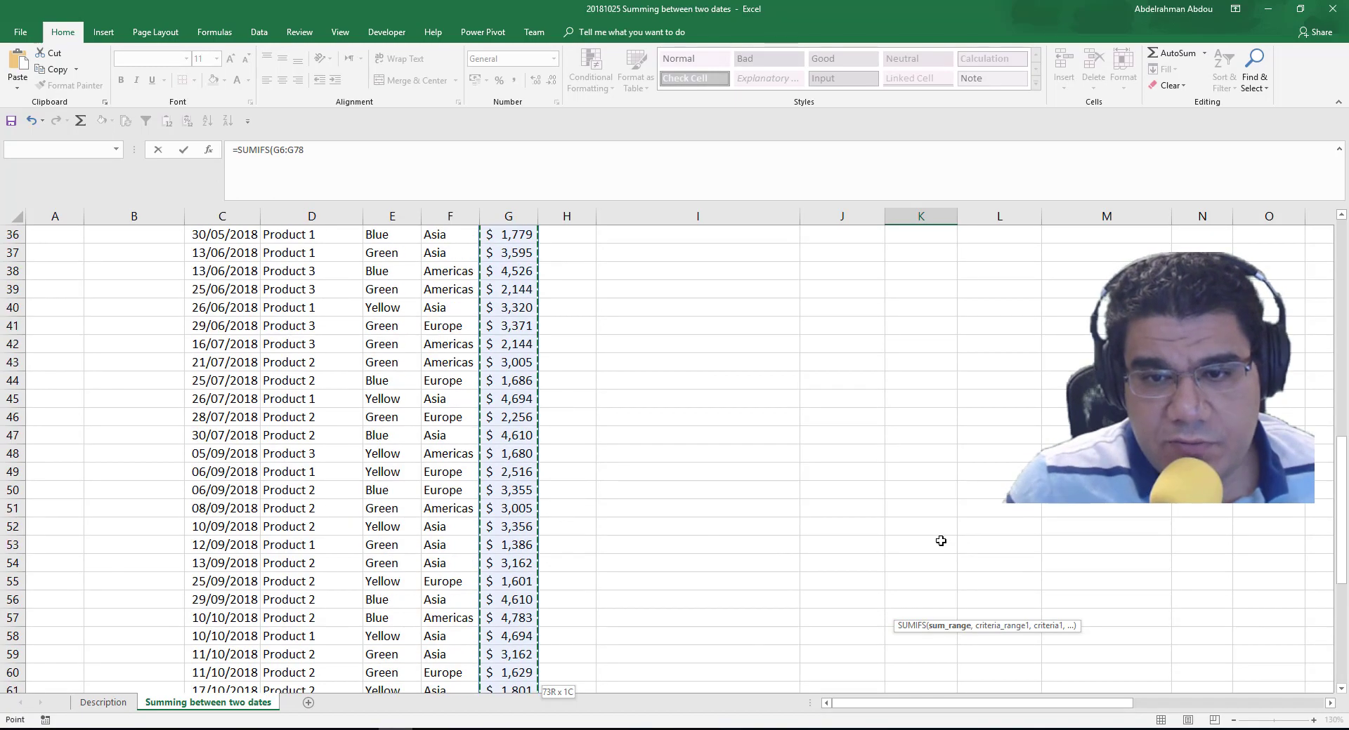
scroll(943, 540, "down", 2)
key("F4")
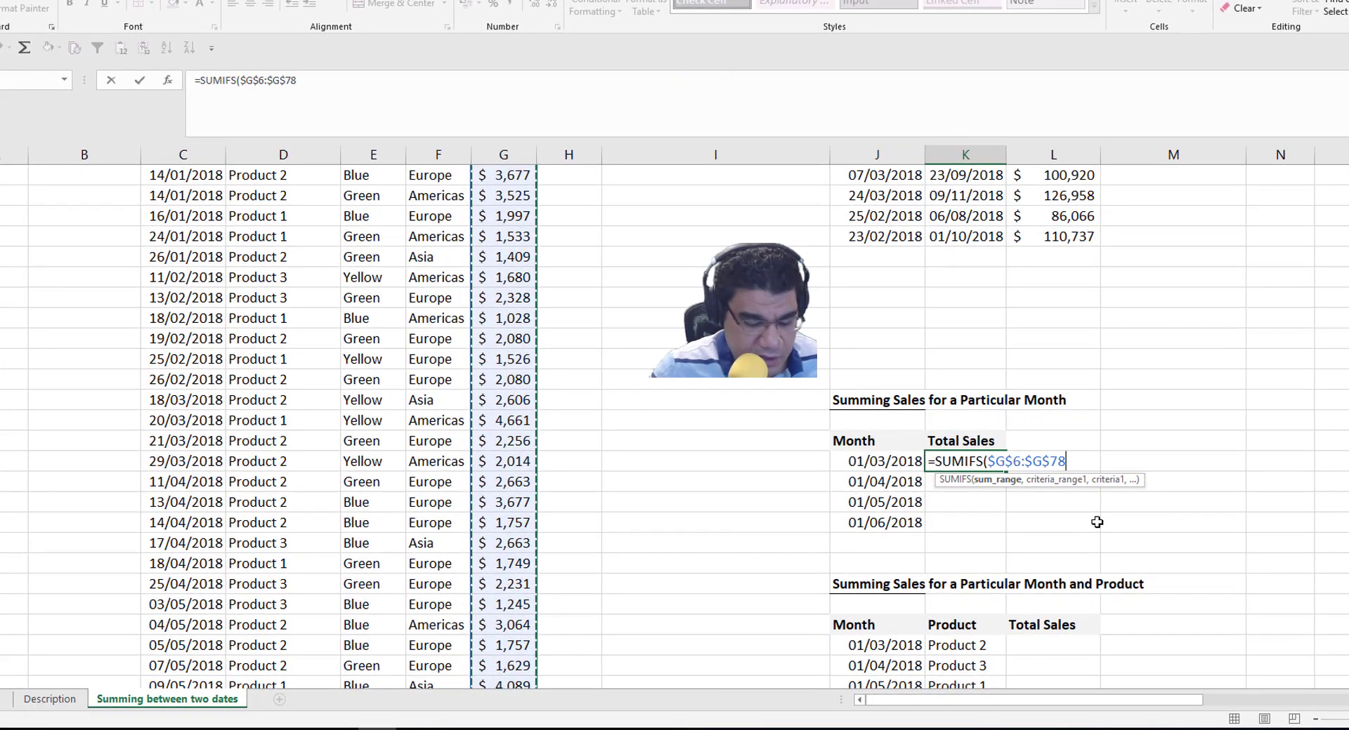
type(",")
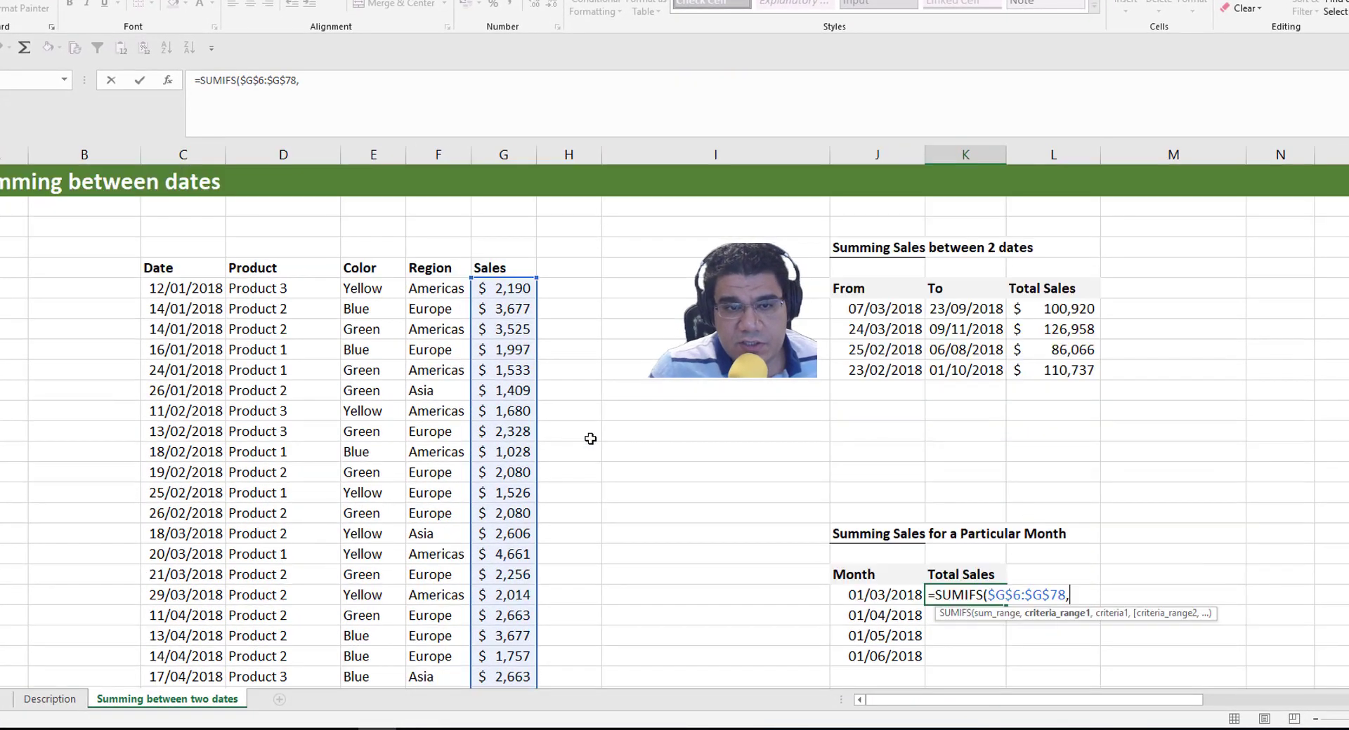
Add the first SUMIFS criterion: the absolute Date range $C$6:$C$78 with ">="&J21
scroll(590, 439, "up", 2)
left_click(190, 288)
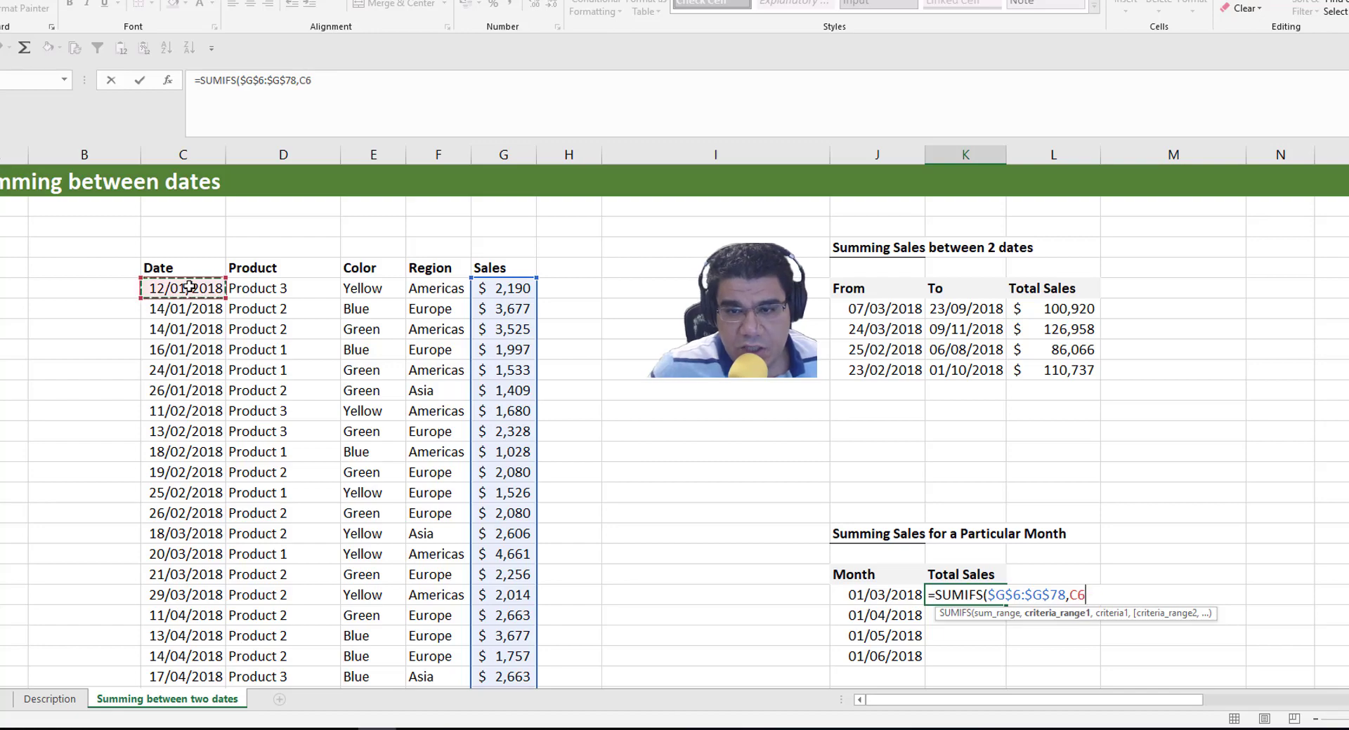
key("ctrl+shift+Down")
key("F4")
type(",")
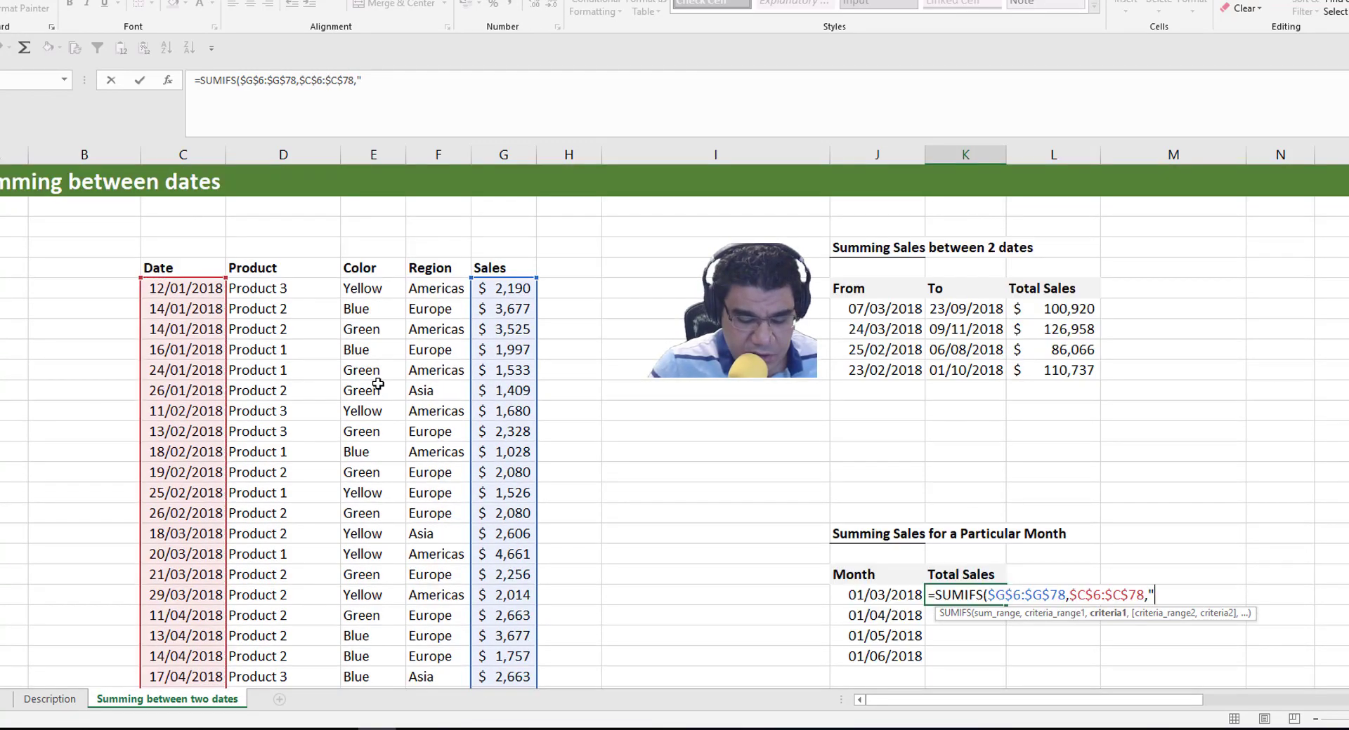
type("\">=\"&")
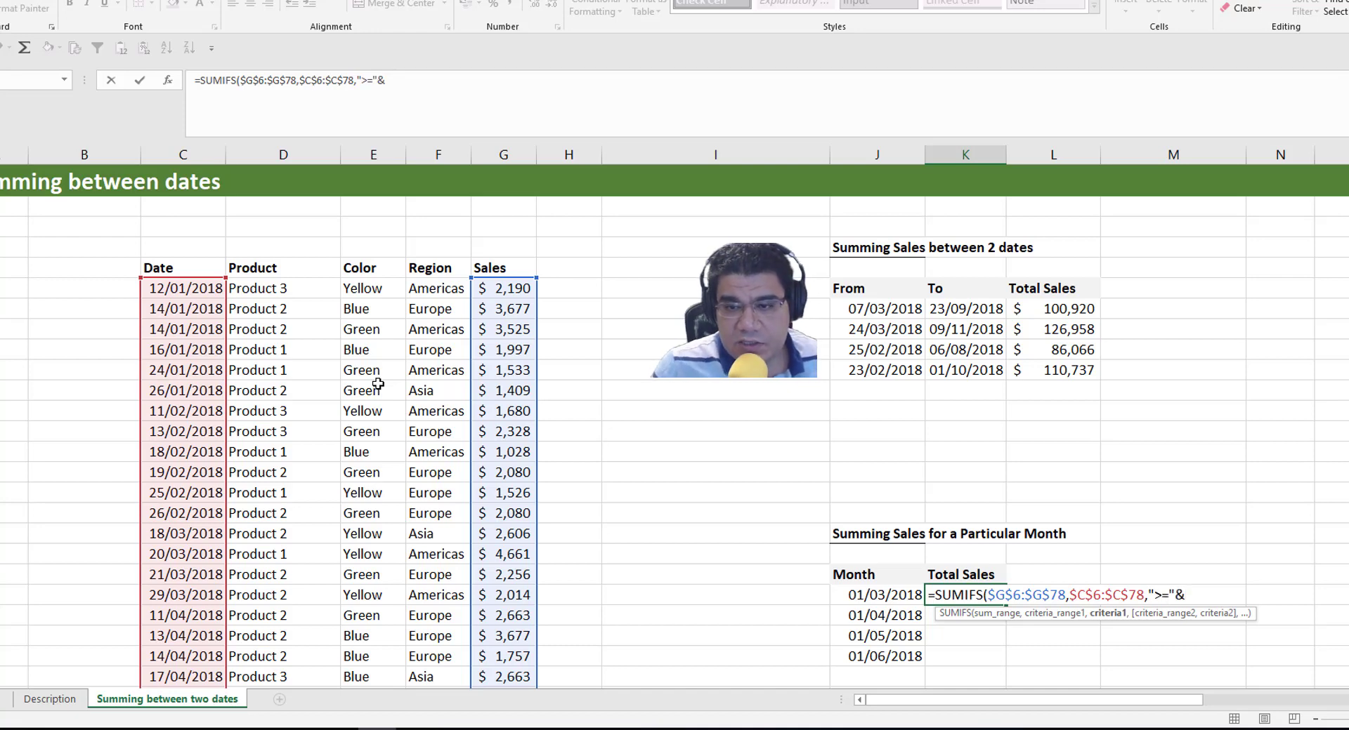
left_click(850, 590)
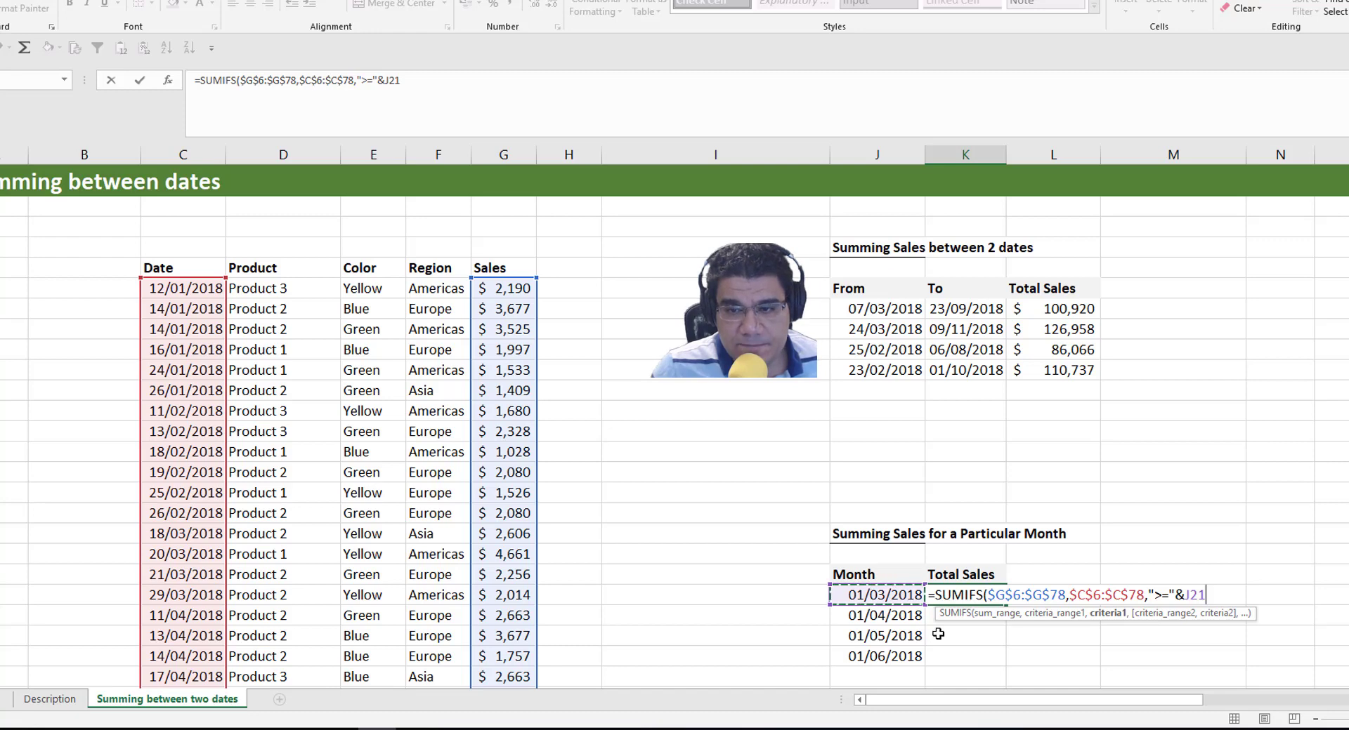
type(",")
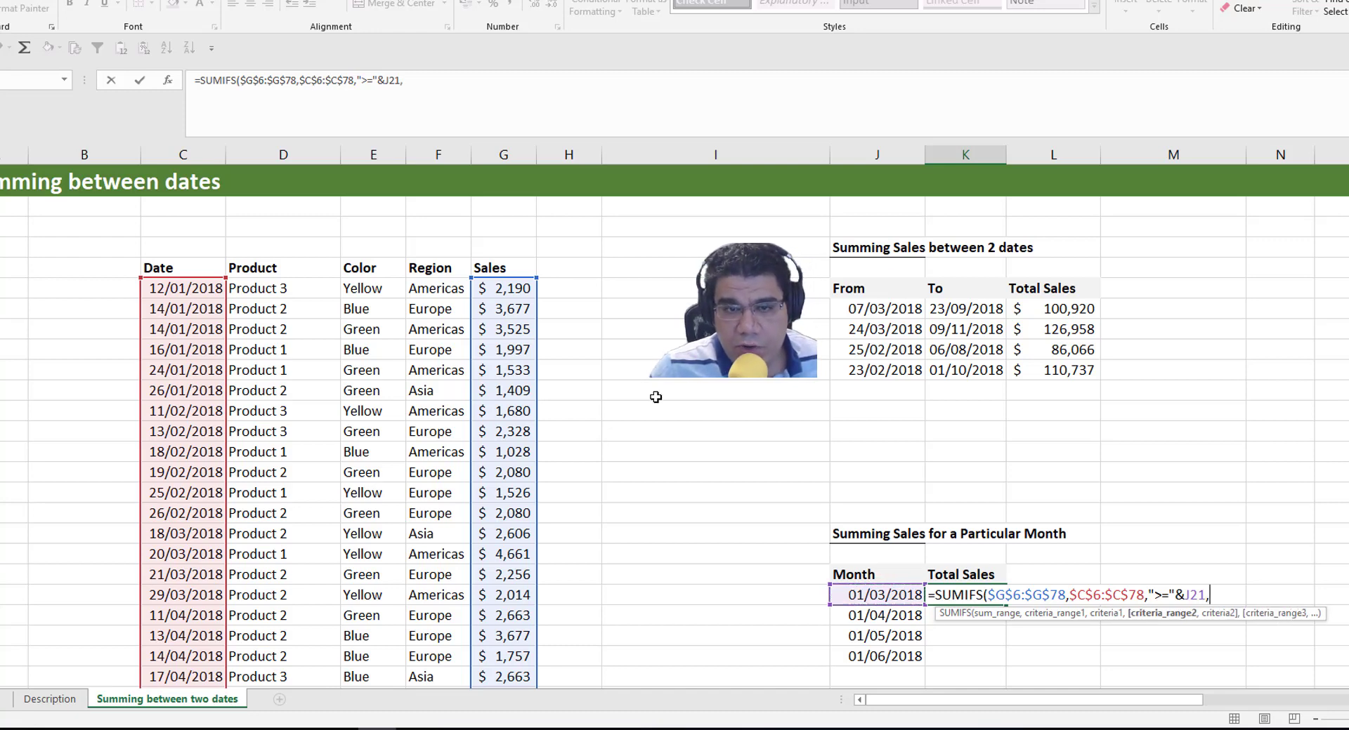
Add the absolute Date range $C$6:$C$78 as the second SUMIFS criteria range and begin its criterion with "<="&
left_click(171, 295)
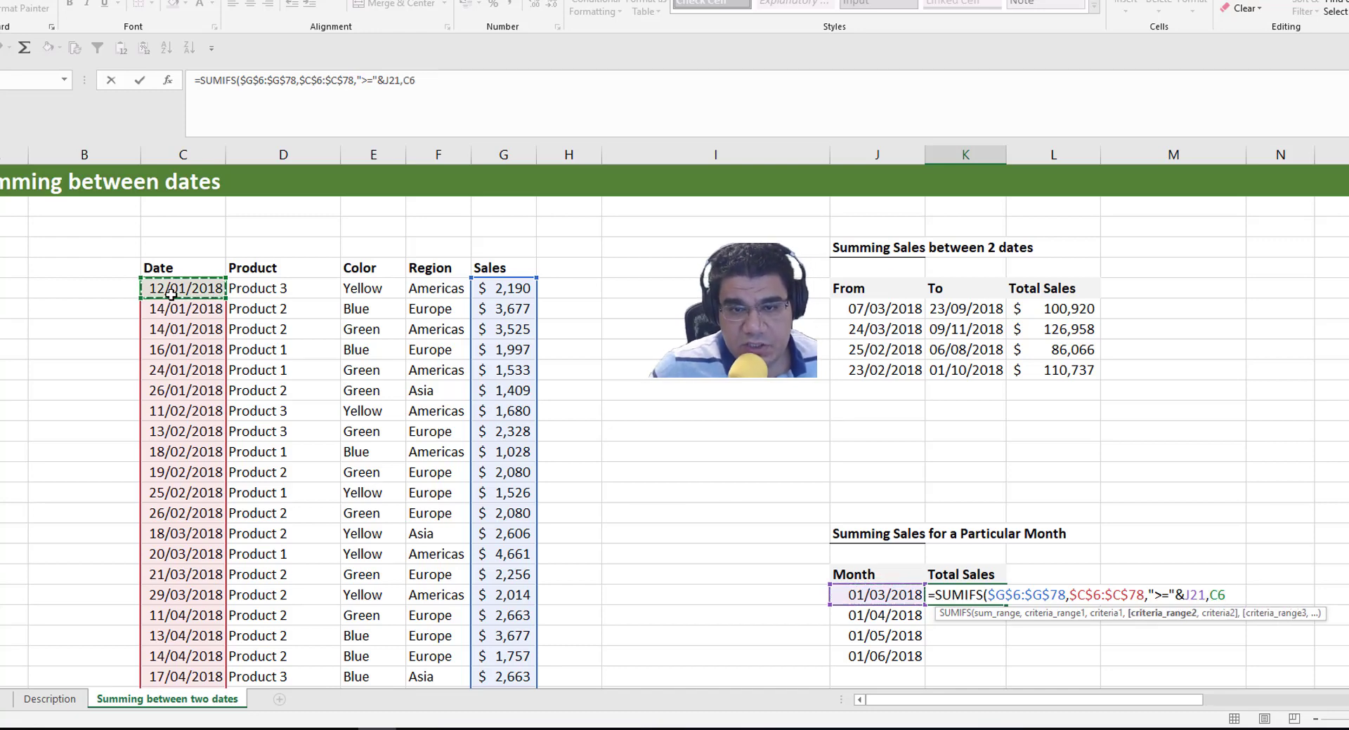
key("ctrl+shift+Down")
key("F4")
left_click(542, 117)
type(",\"<=")
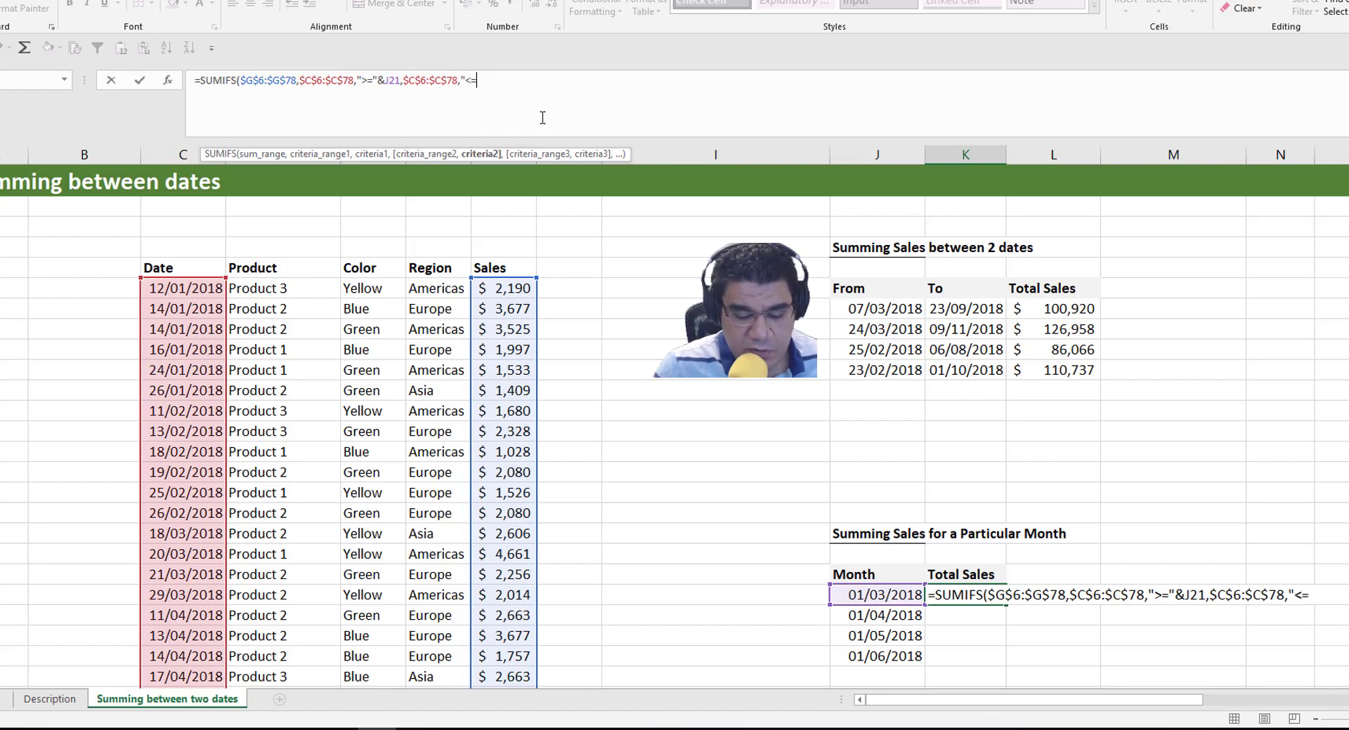
type("\"&")
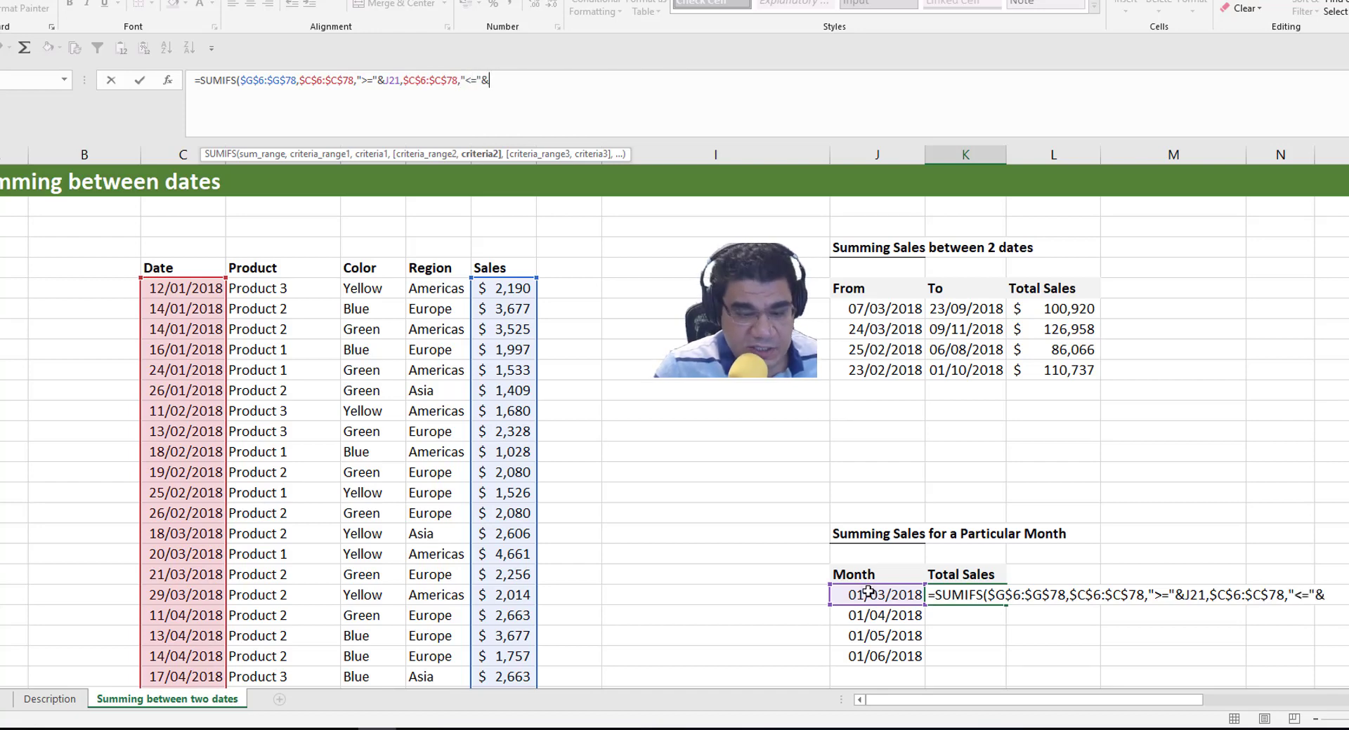
Complete the second SUMIFS criterion with EOMONTH(J21,0) and enter the formula in K21
type("EOMONTH(")
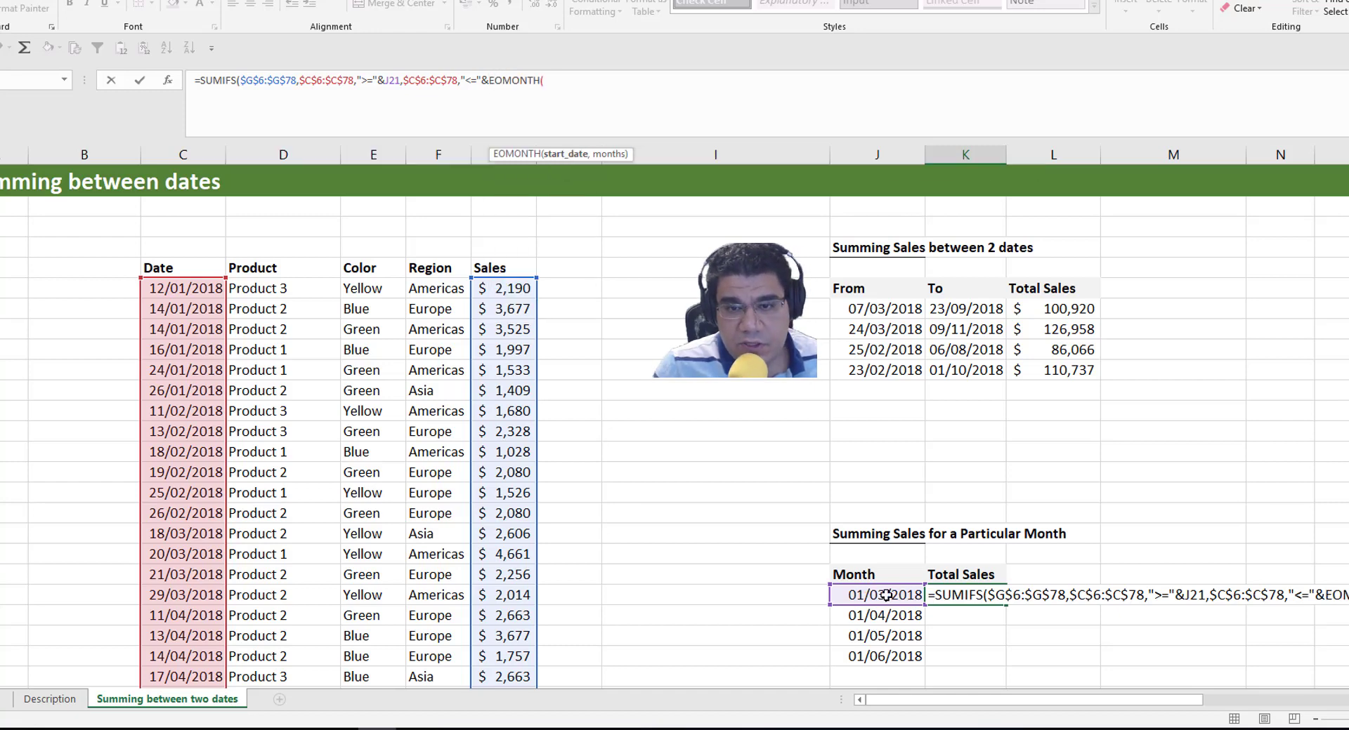
left_click(885, 595)
type(",0")
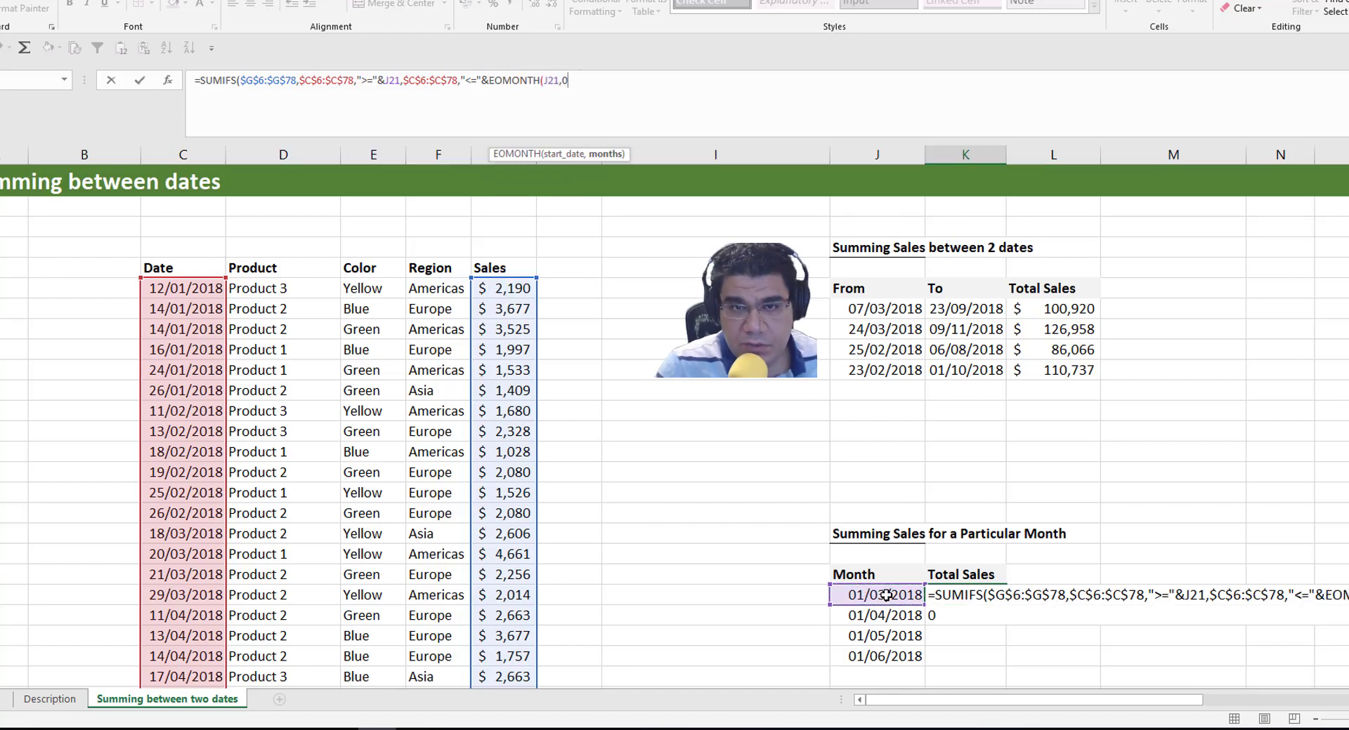
type(")")
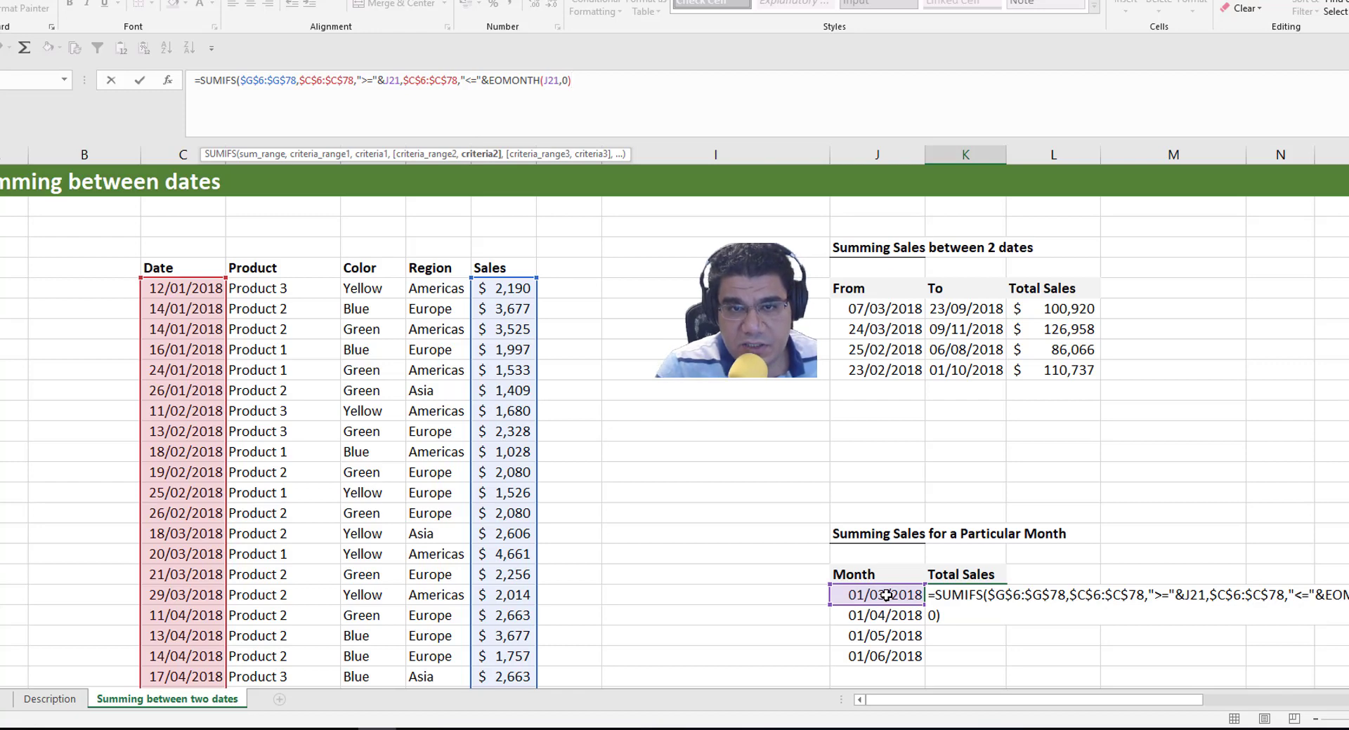
type(")")
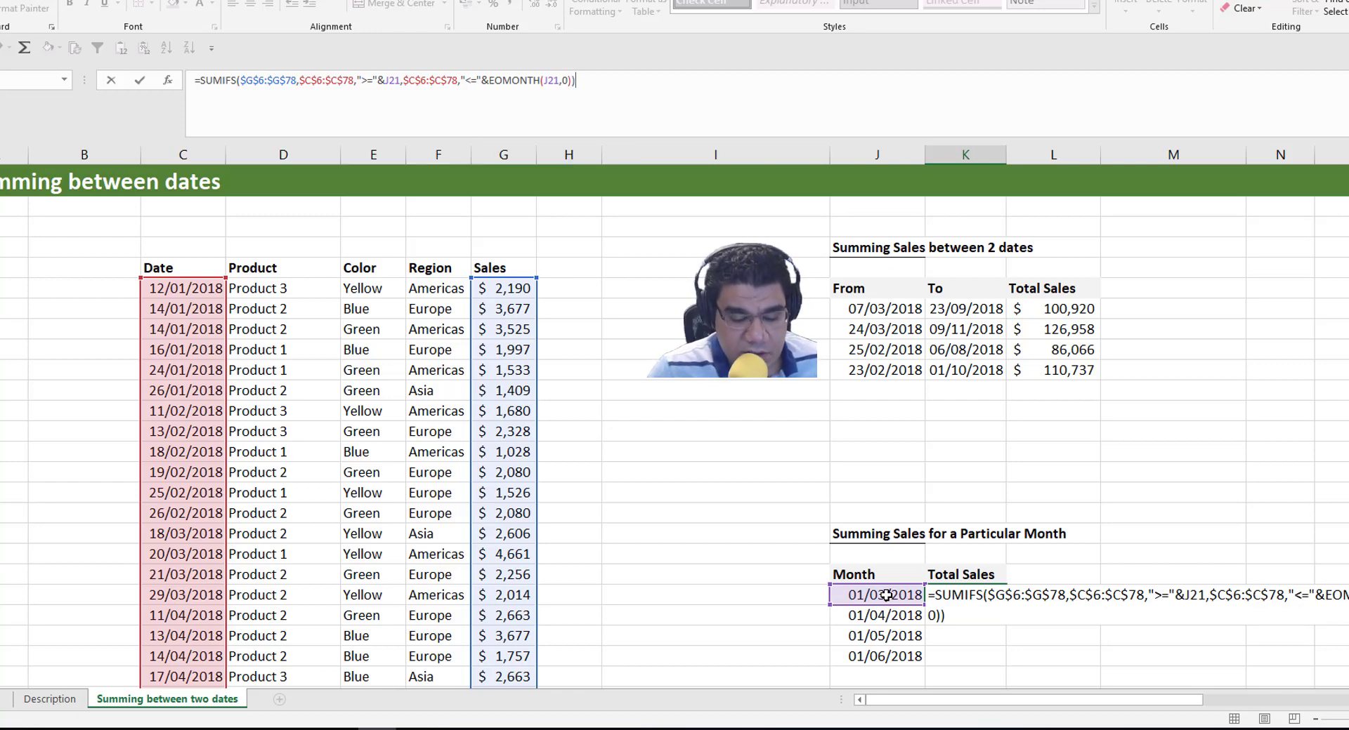
key("Return")
Fill the K21 formula down to K24 and format the totals as dollar accounting values without decimals
left_click(987, 601)
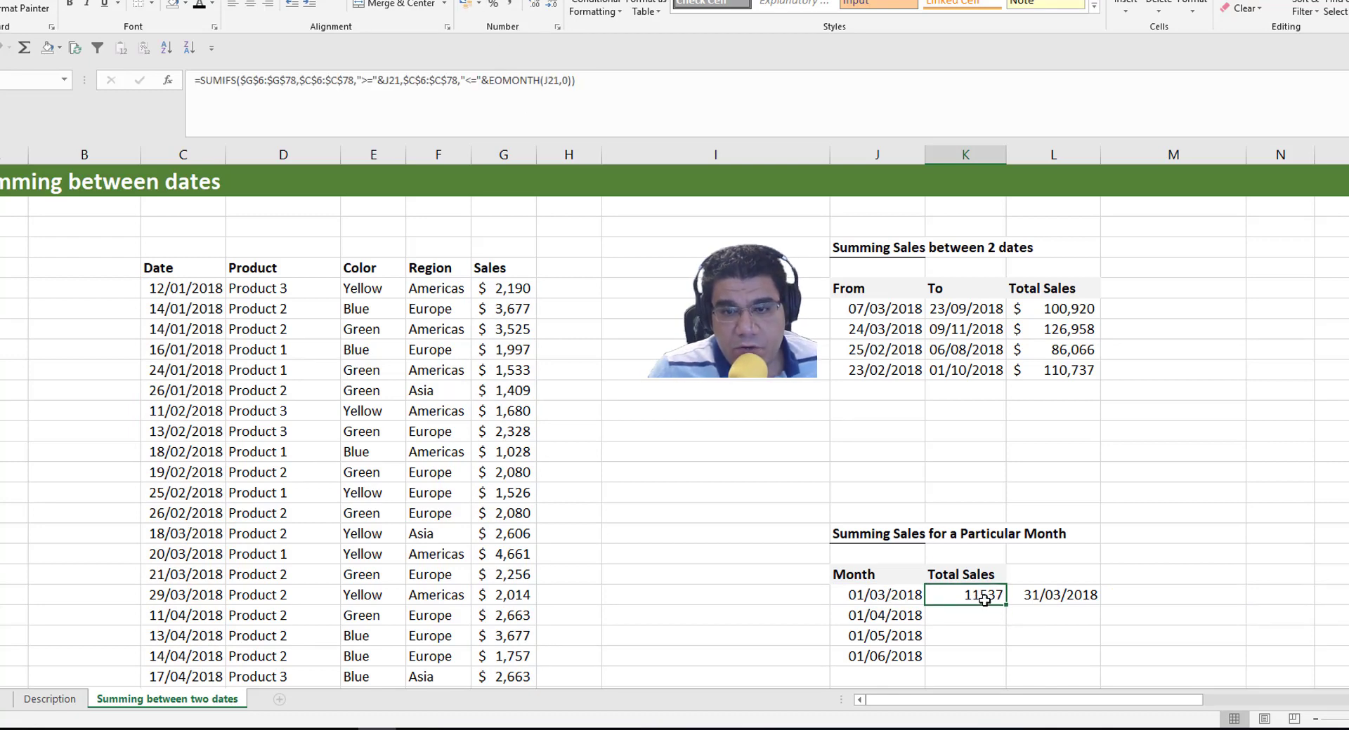
left_click_drag(1007, 604, 998, 661)
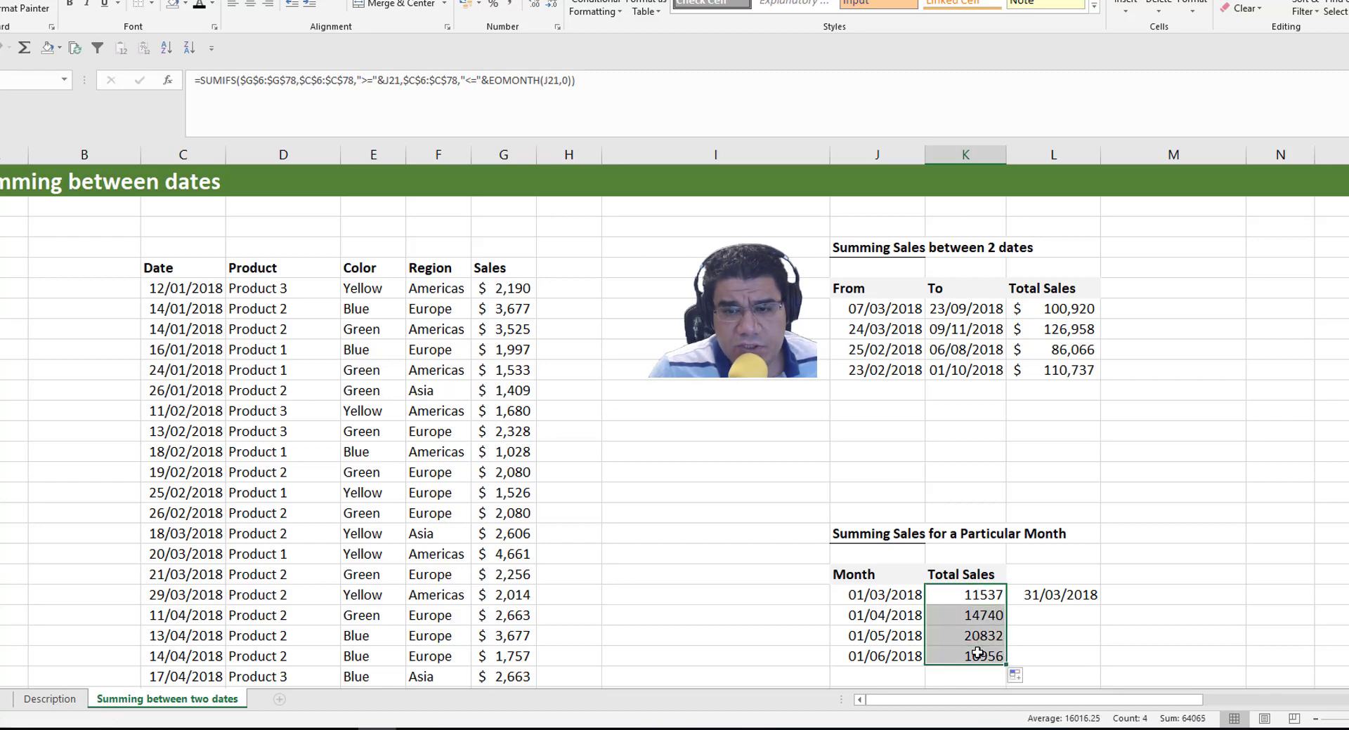
left_click(479, 4)
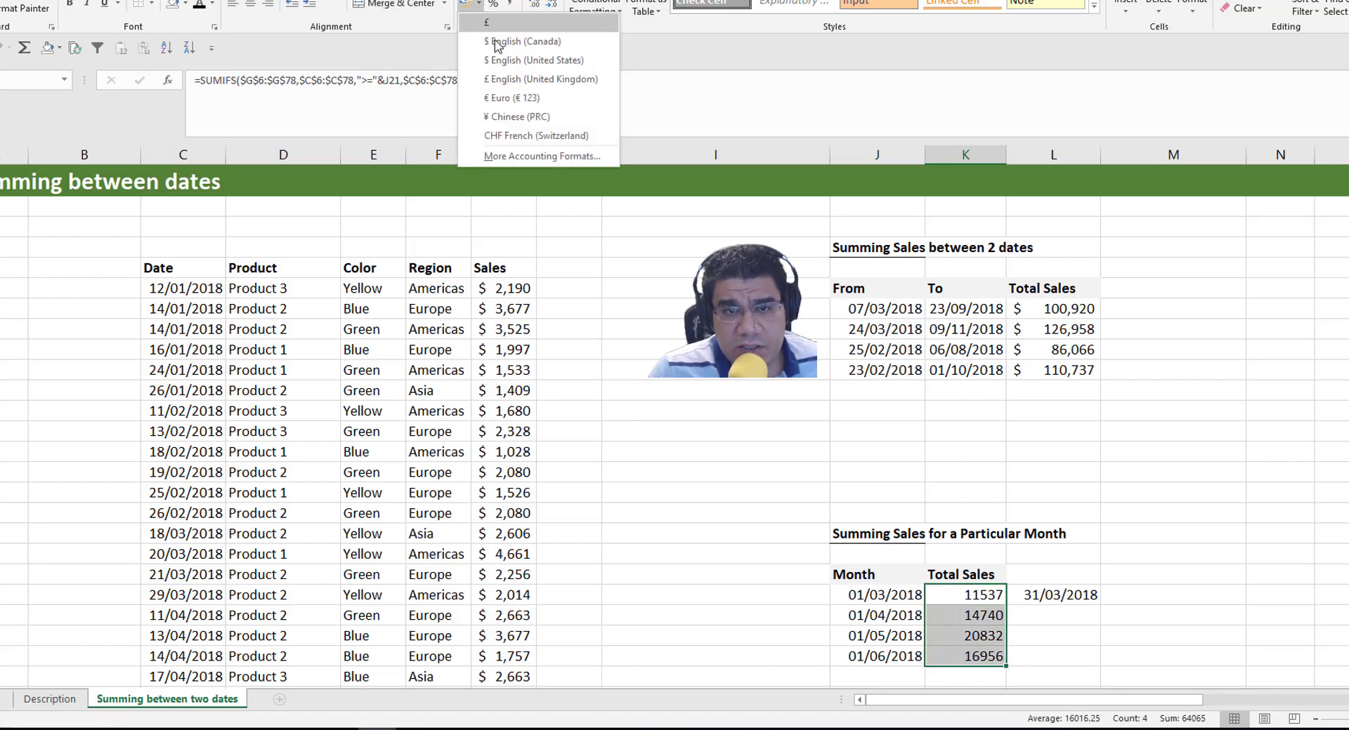
left_click(513, 56)
left_click(550, 5)
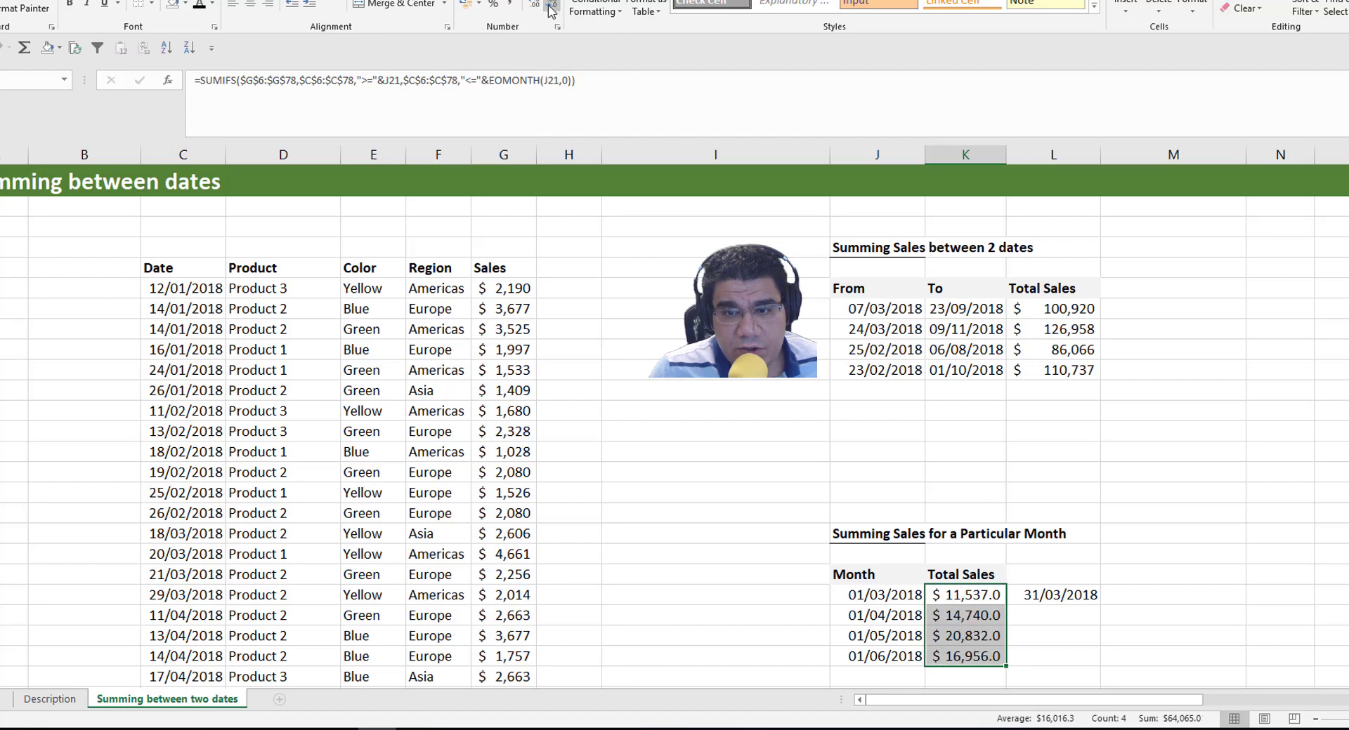
left_click(550, 5)
Turn on filtering for the sales data table and show only the March 2018 dates
left_click(954, 599)
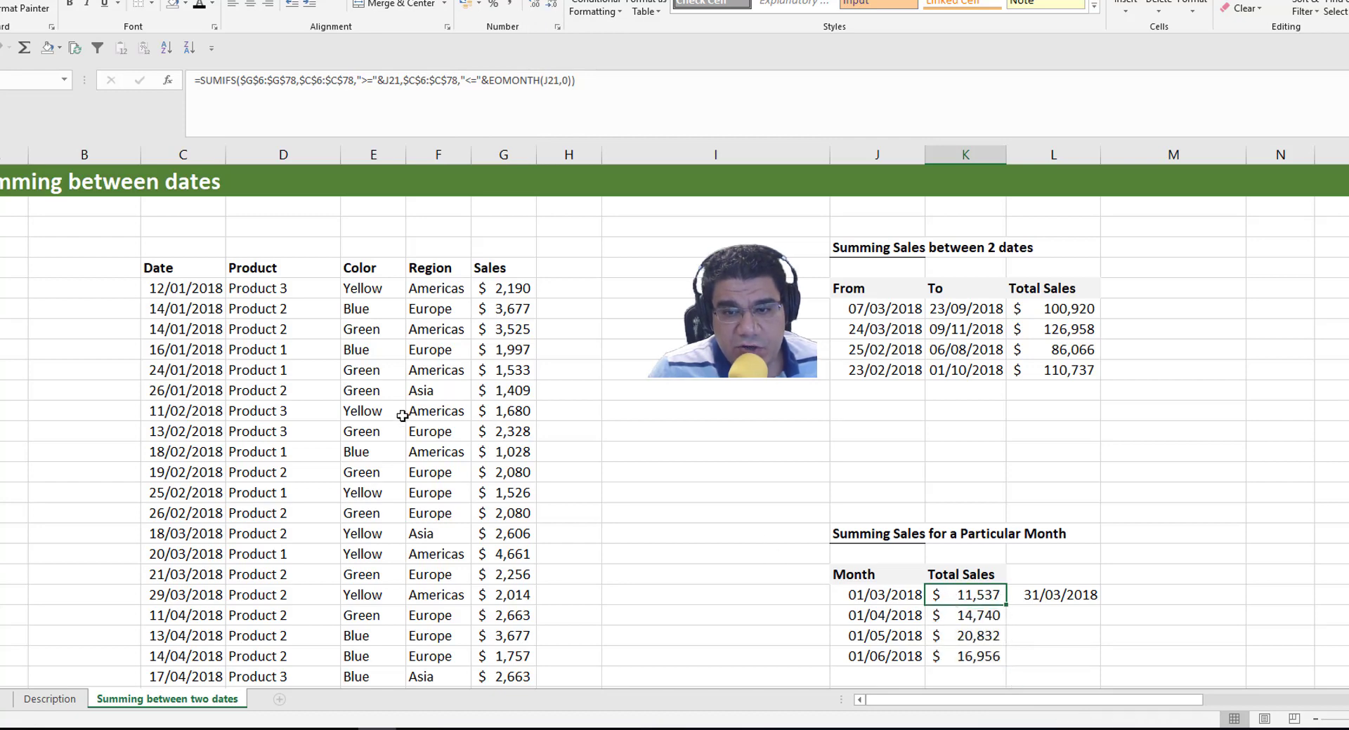
left_click(203, 273)
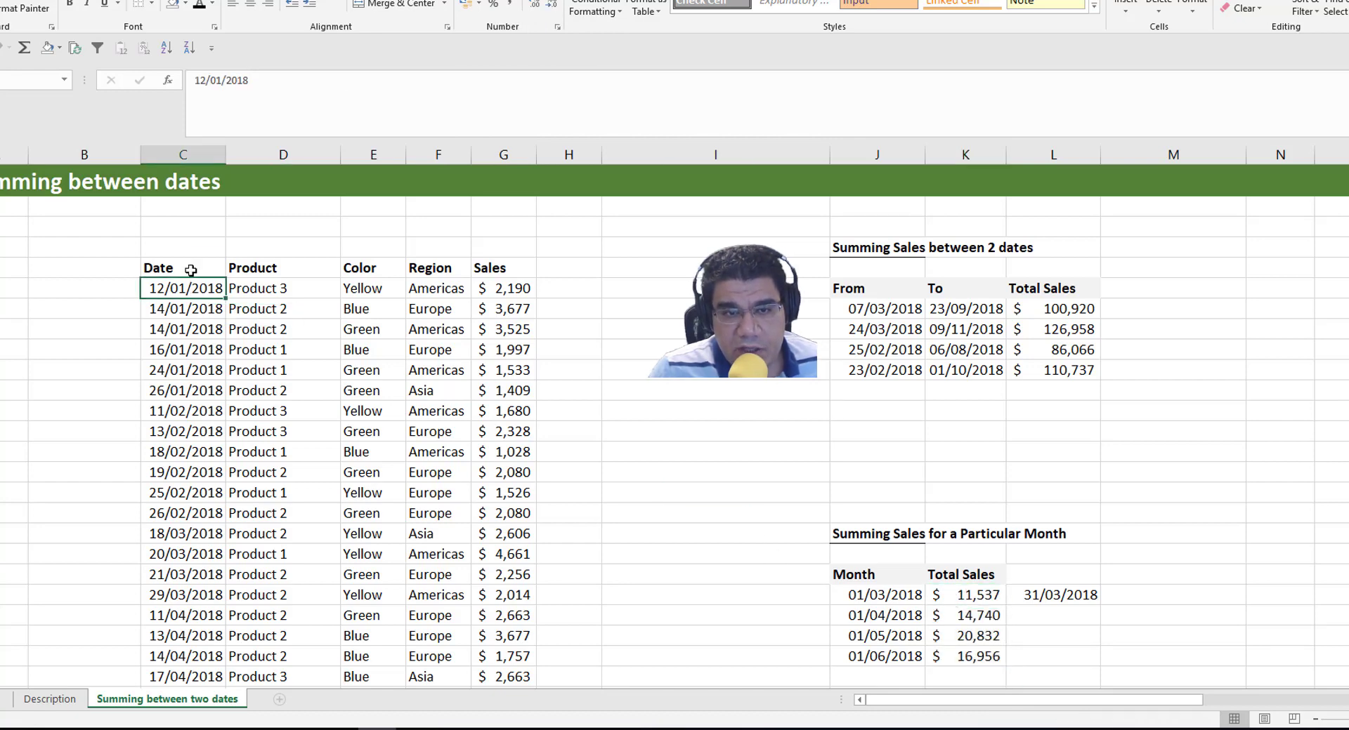
left_click(98, 47)
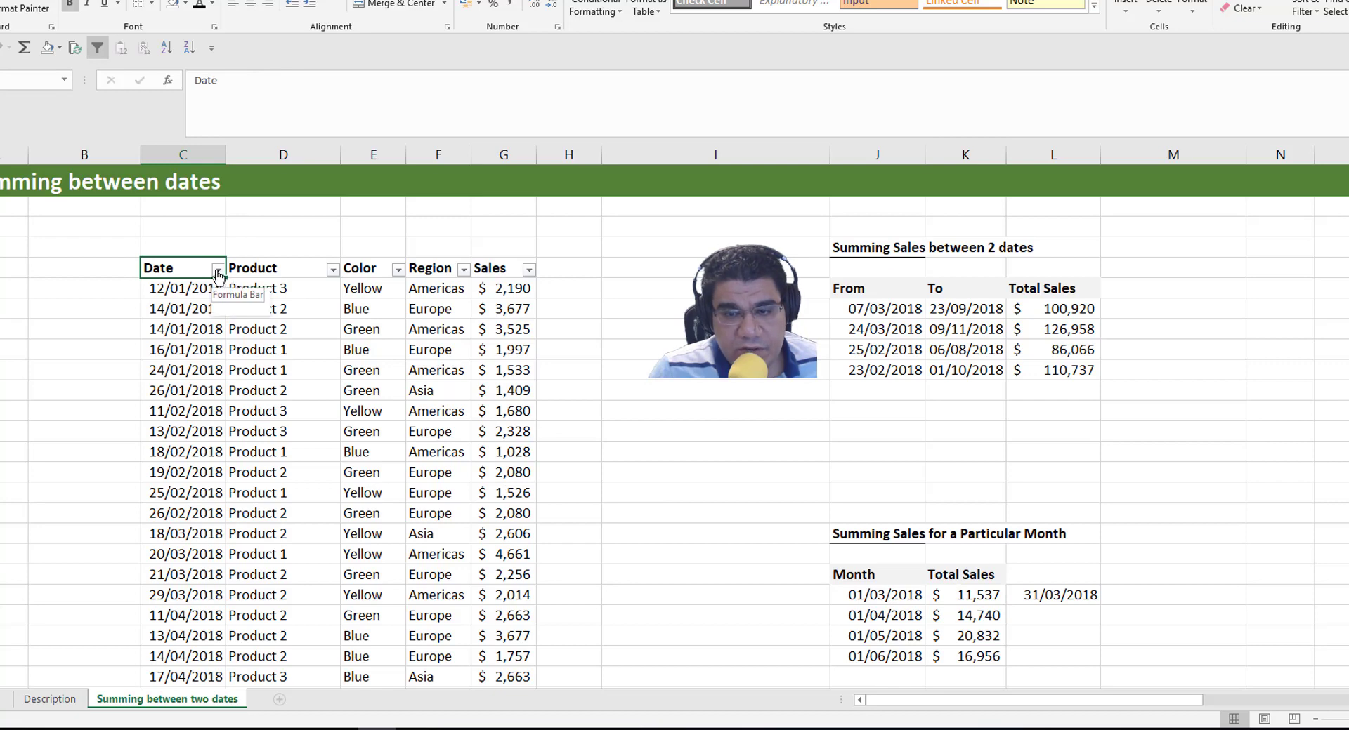
left_click(217, 272)
left_click(92, 425)
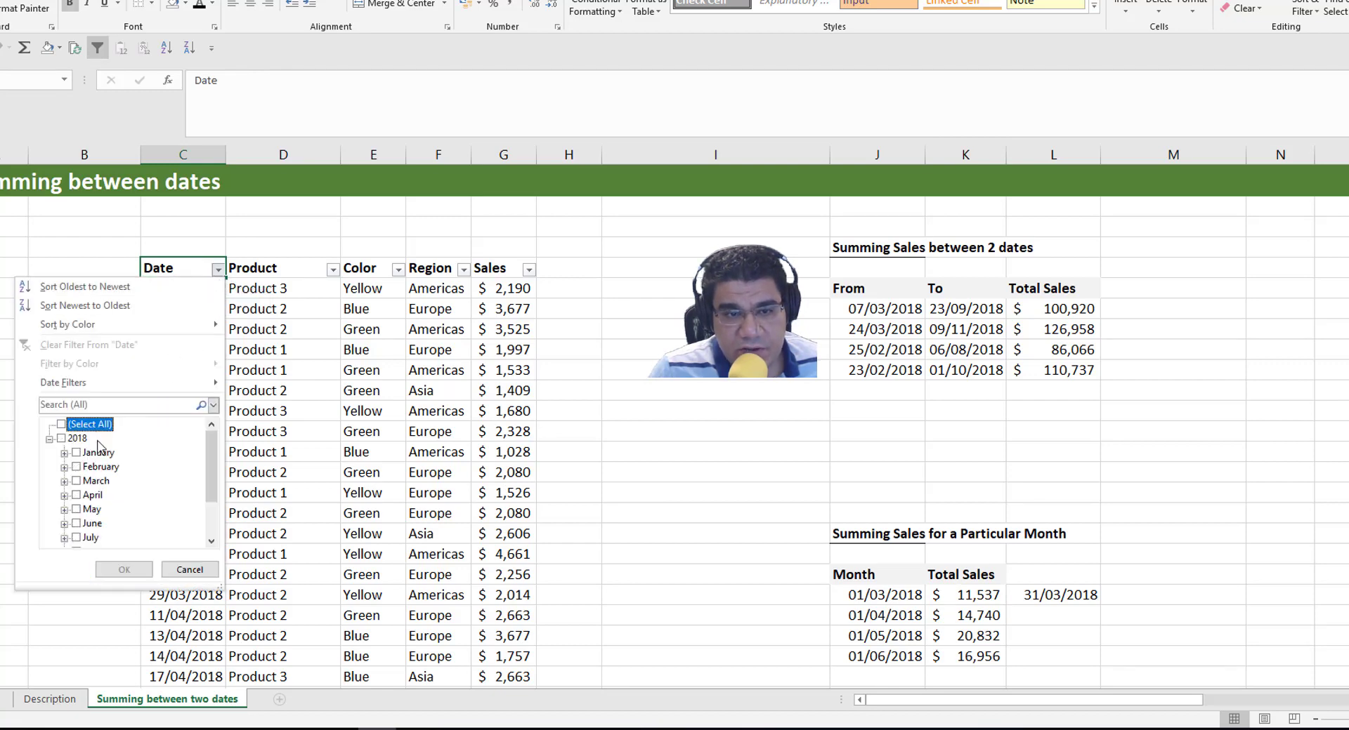
left_click(97, 485)
left_click(124, 570)
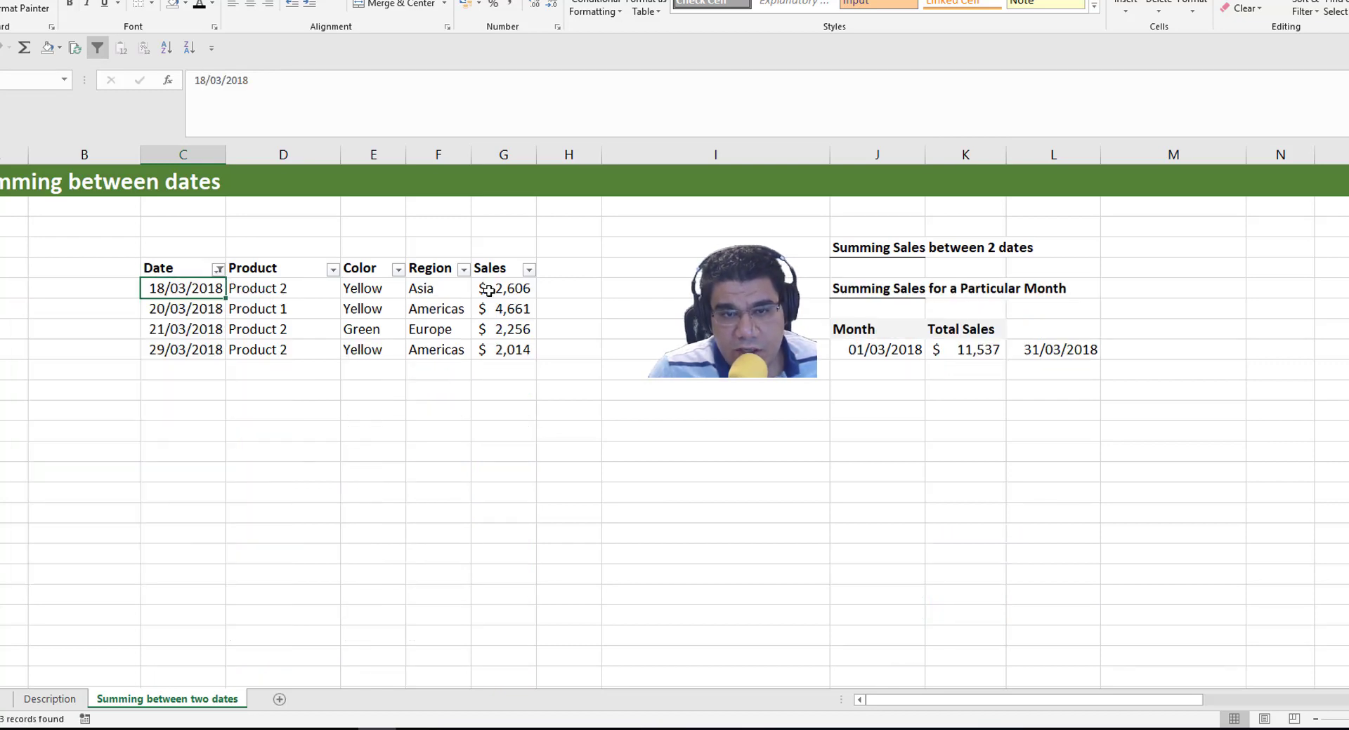
Select the filtered March Sales amounts to check their sum against K21, and undo the date filter
left_click(501, 309)
left_click_drag(503, 288, 502, 350)
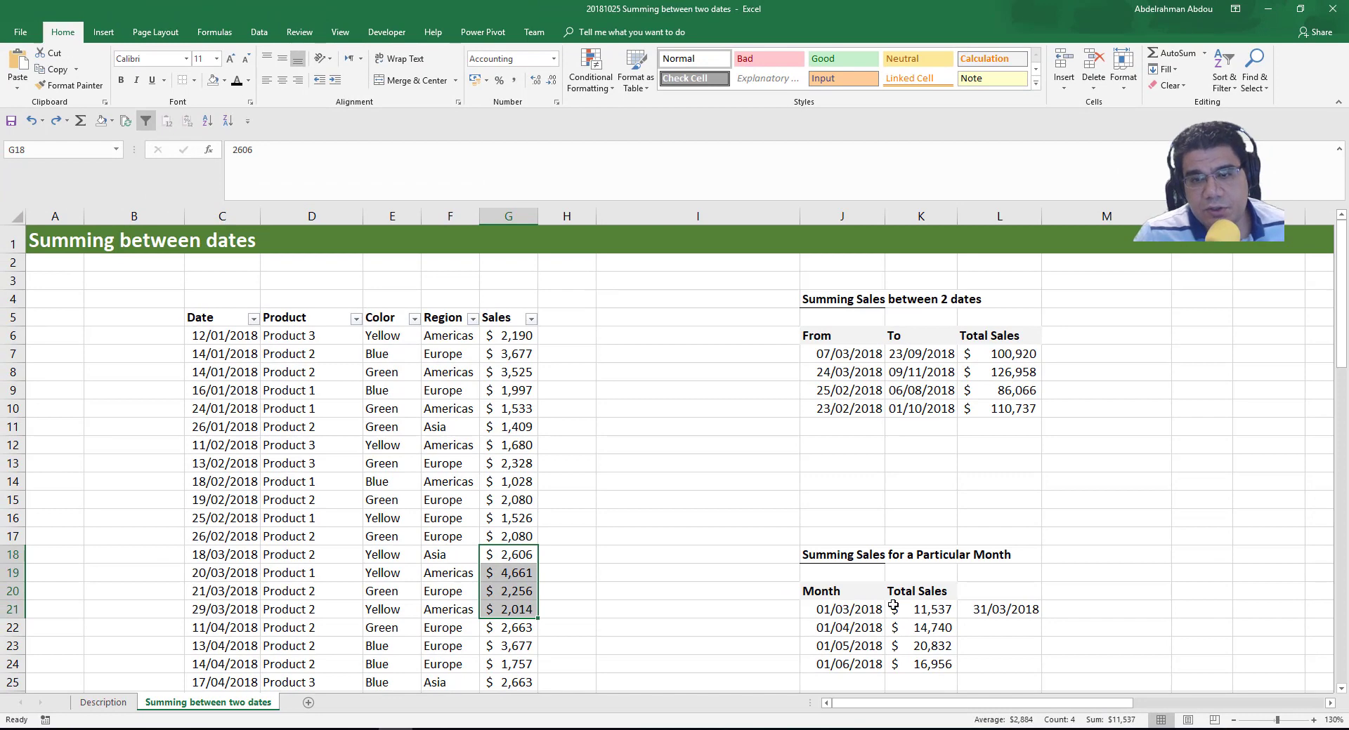
left_click(906, 609)
key("ctrl+z")
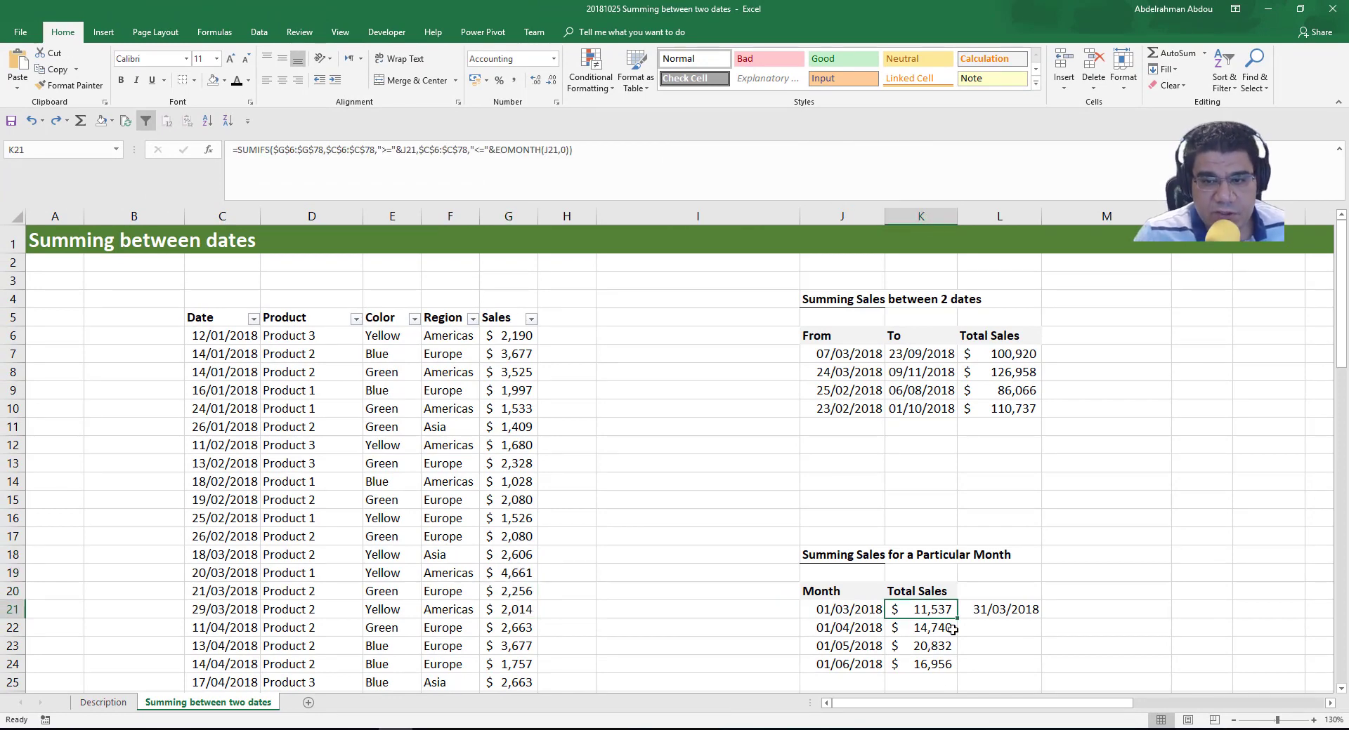
Format the month dates in J21:J24 with the custom number format mmm-yy
scroll(945, 629, "down", 1)
scroll(986, 540, "down", 1)
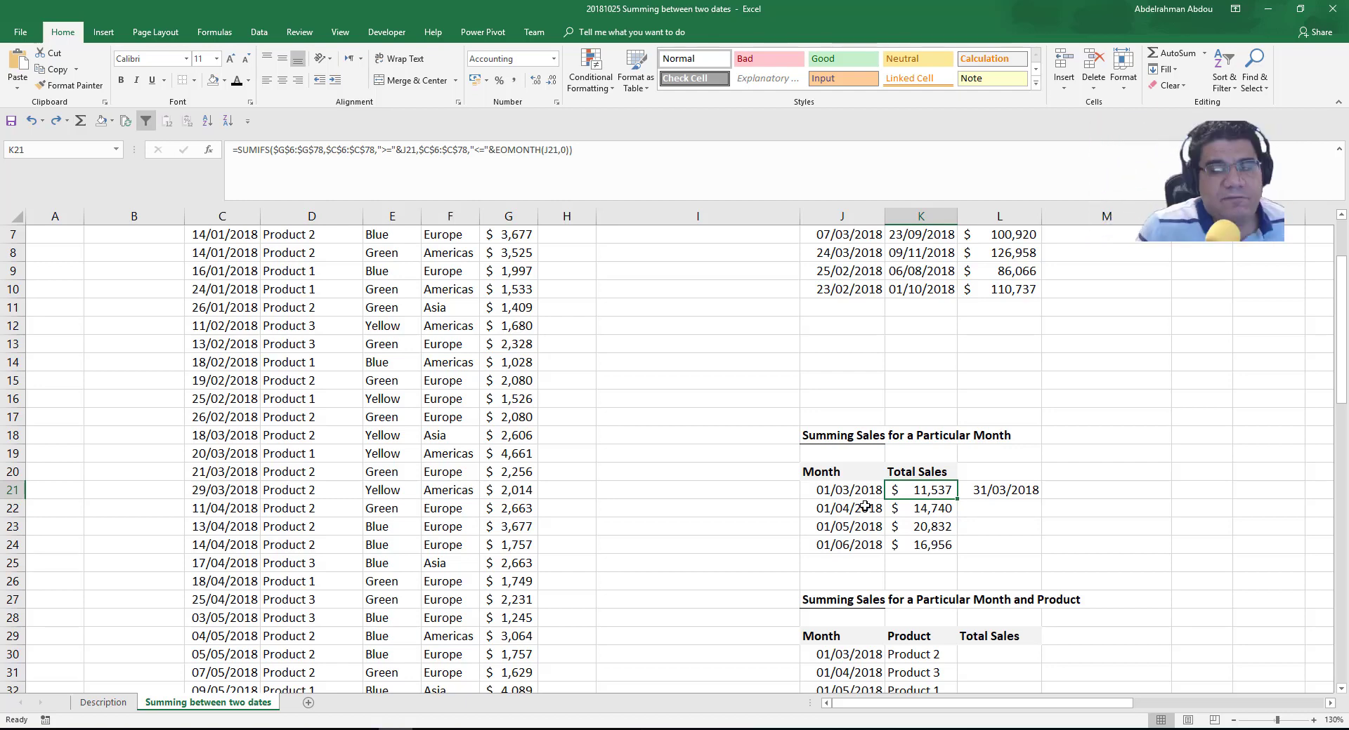
key("Left")
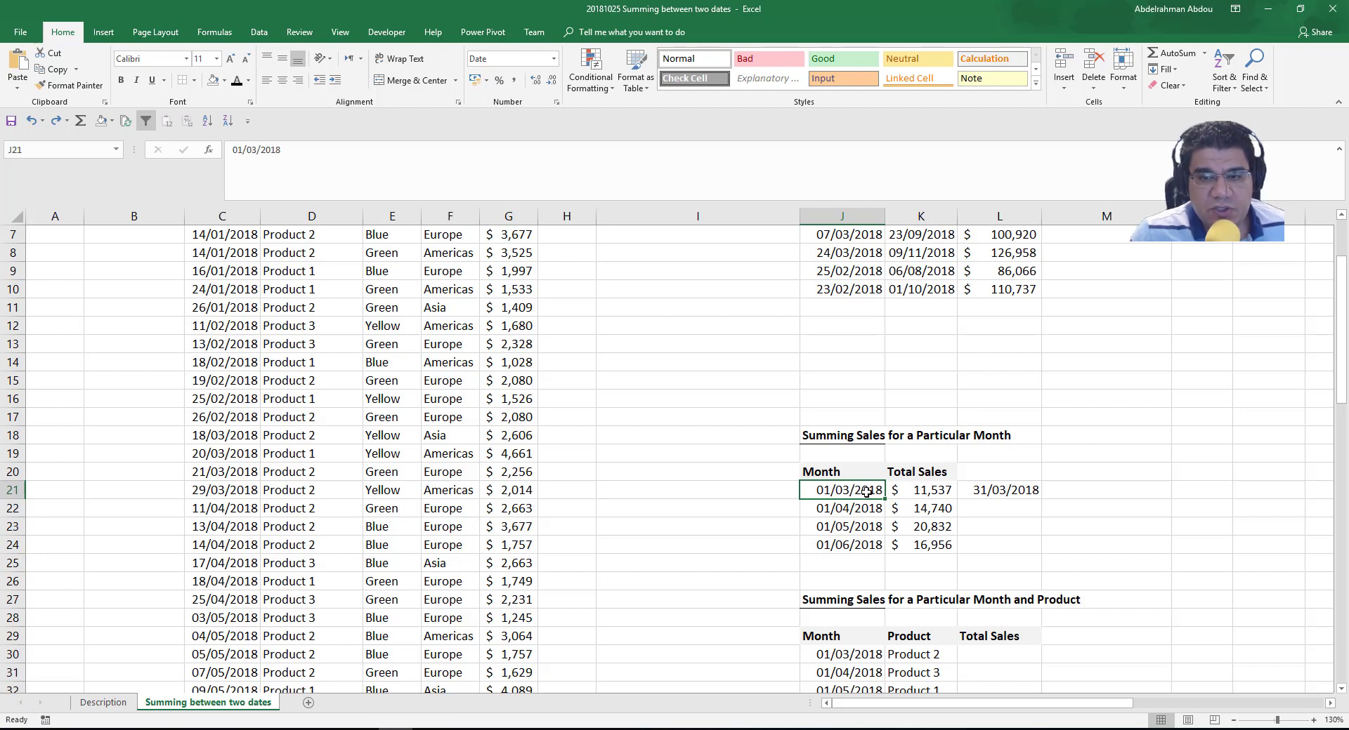
key("shift+Down")
key("shift+Down")
key("shift+Down")
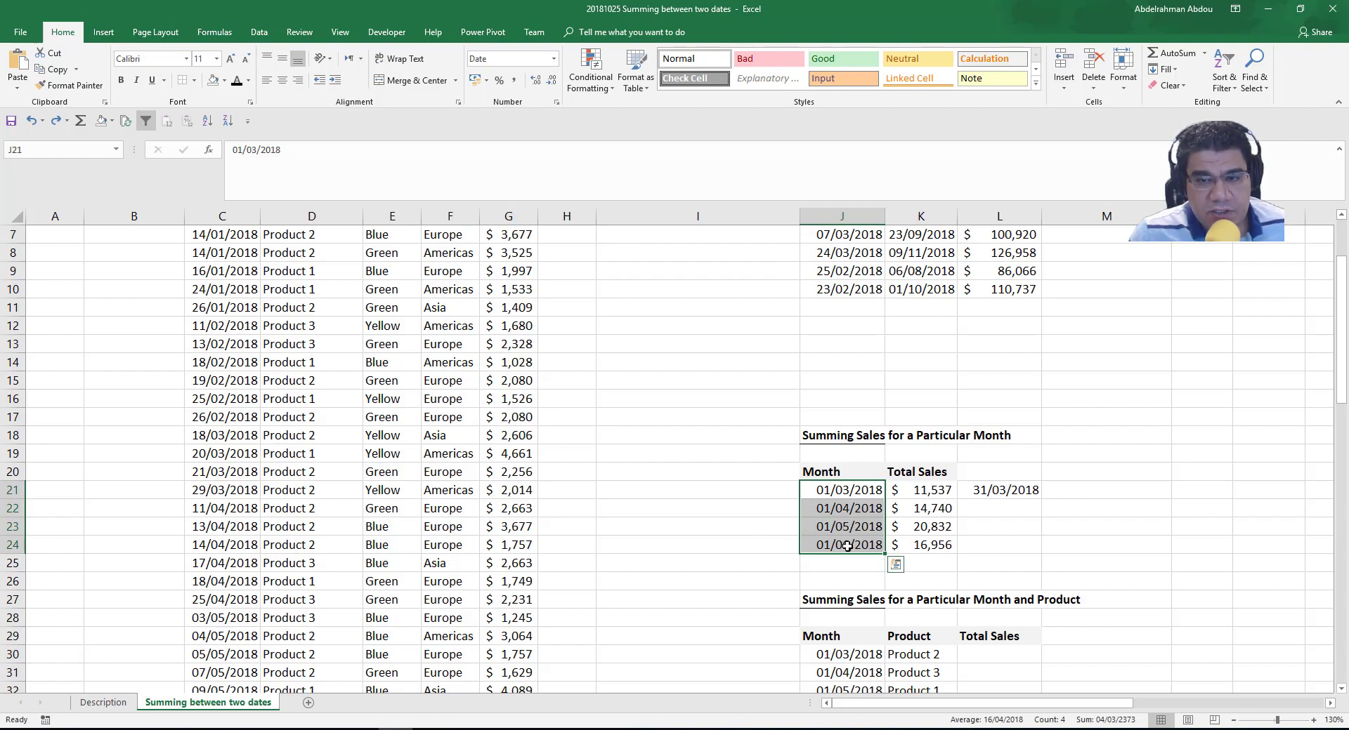
key("ctrl+1")
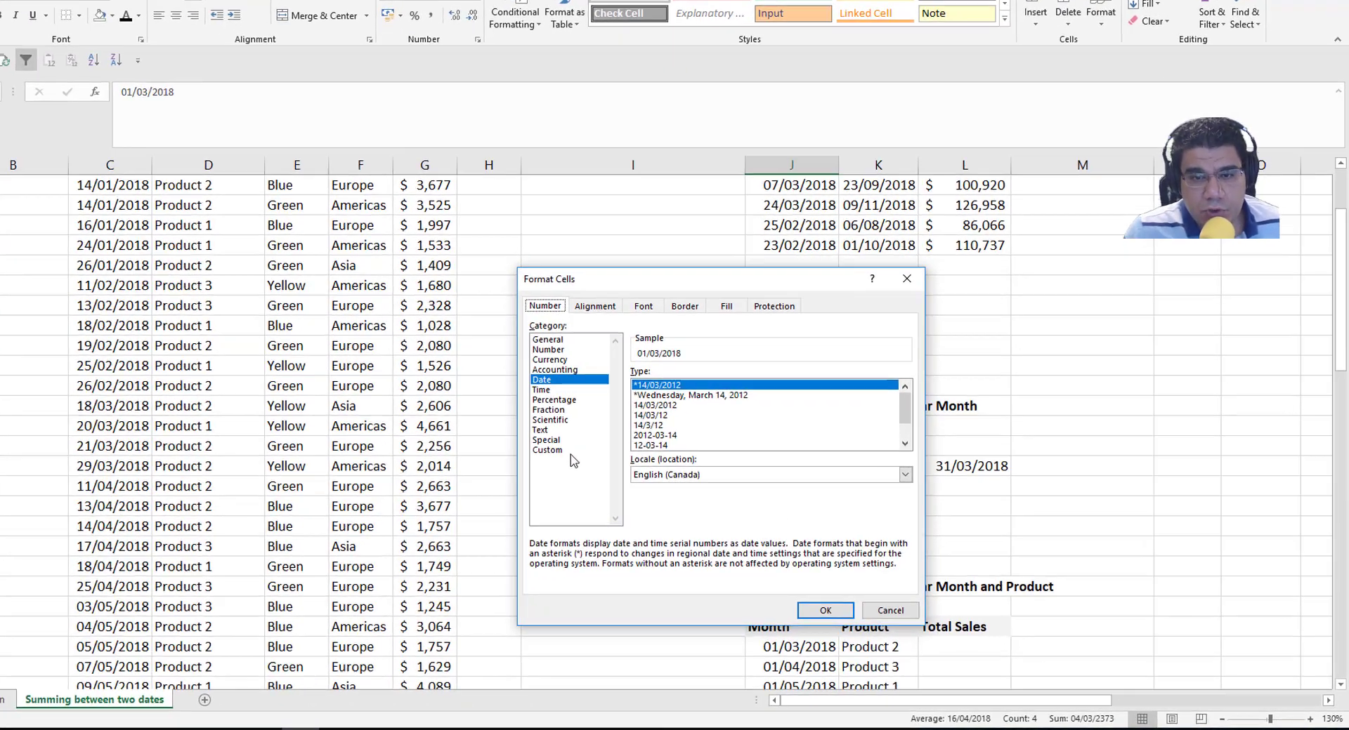
left_click(568, 452)
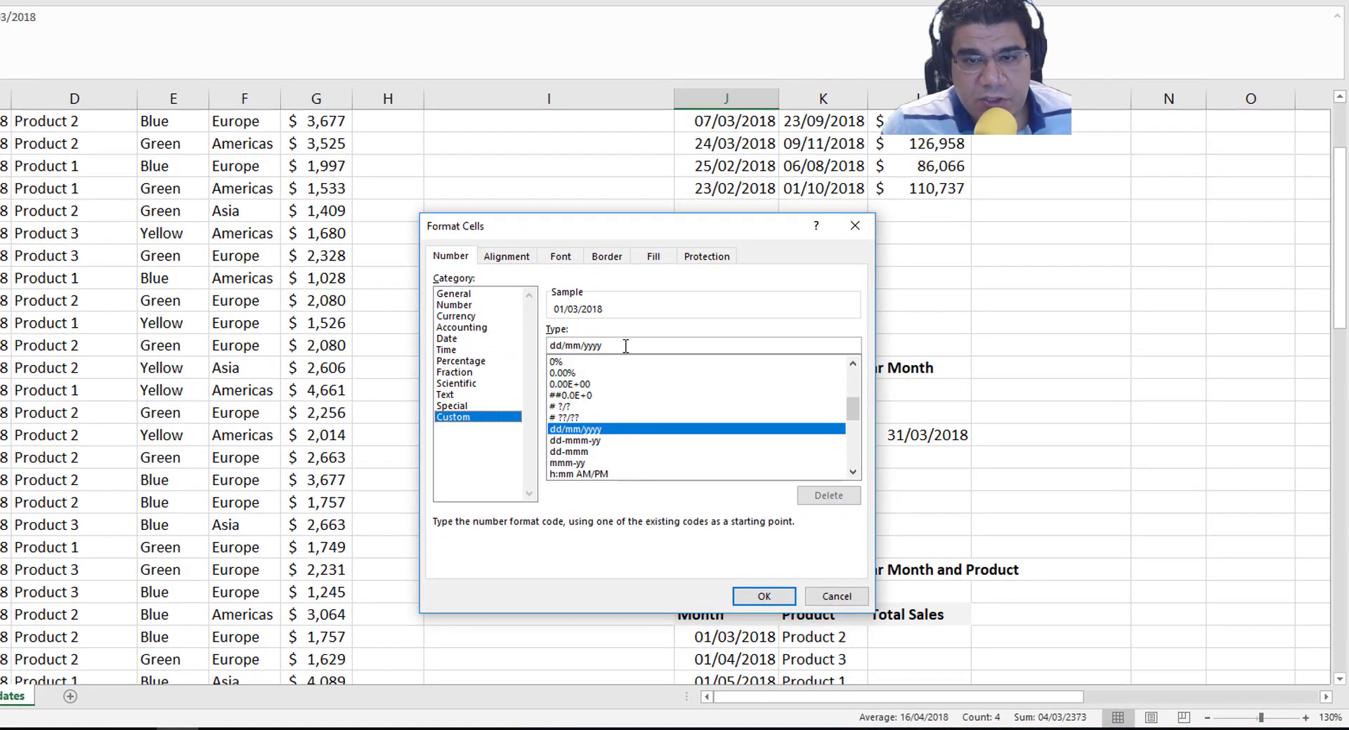
key("Tab")
type("mmm")
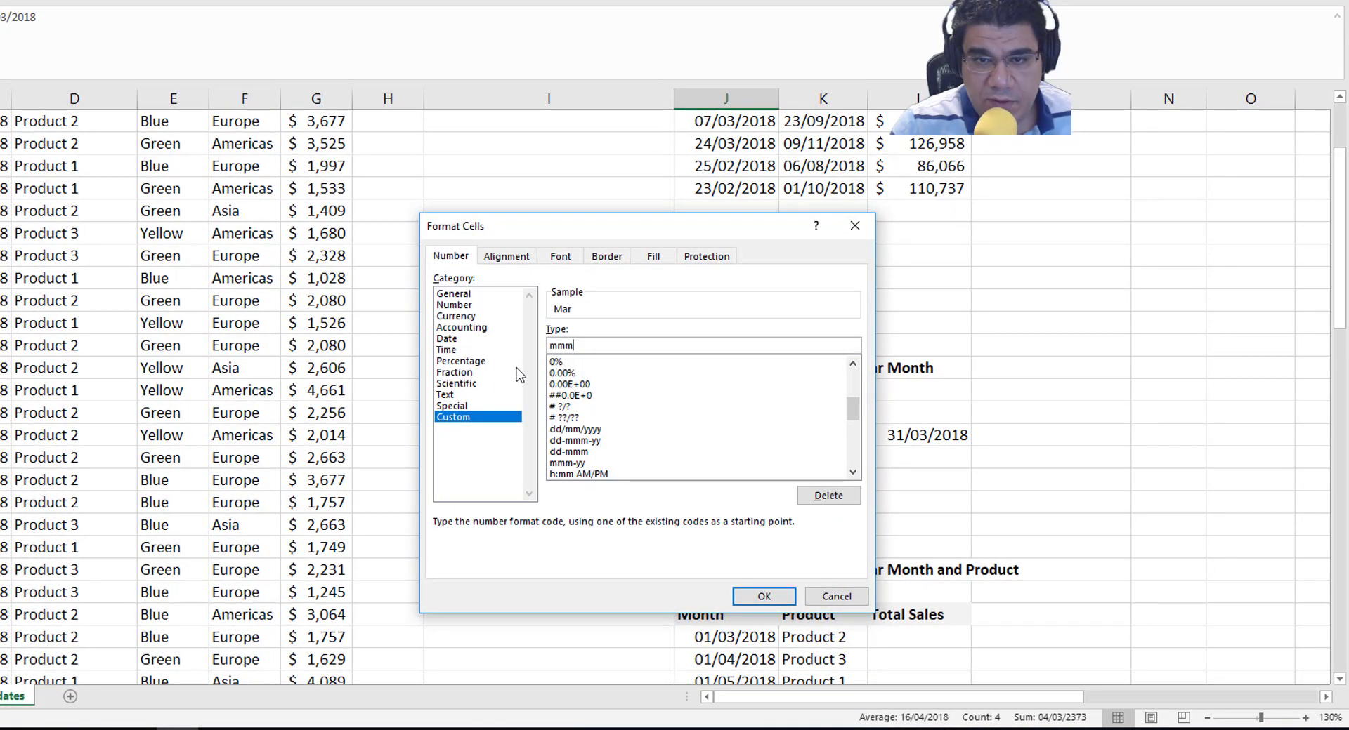
type("-yy")
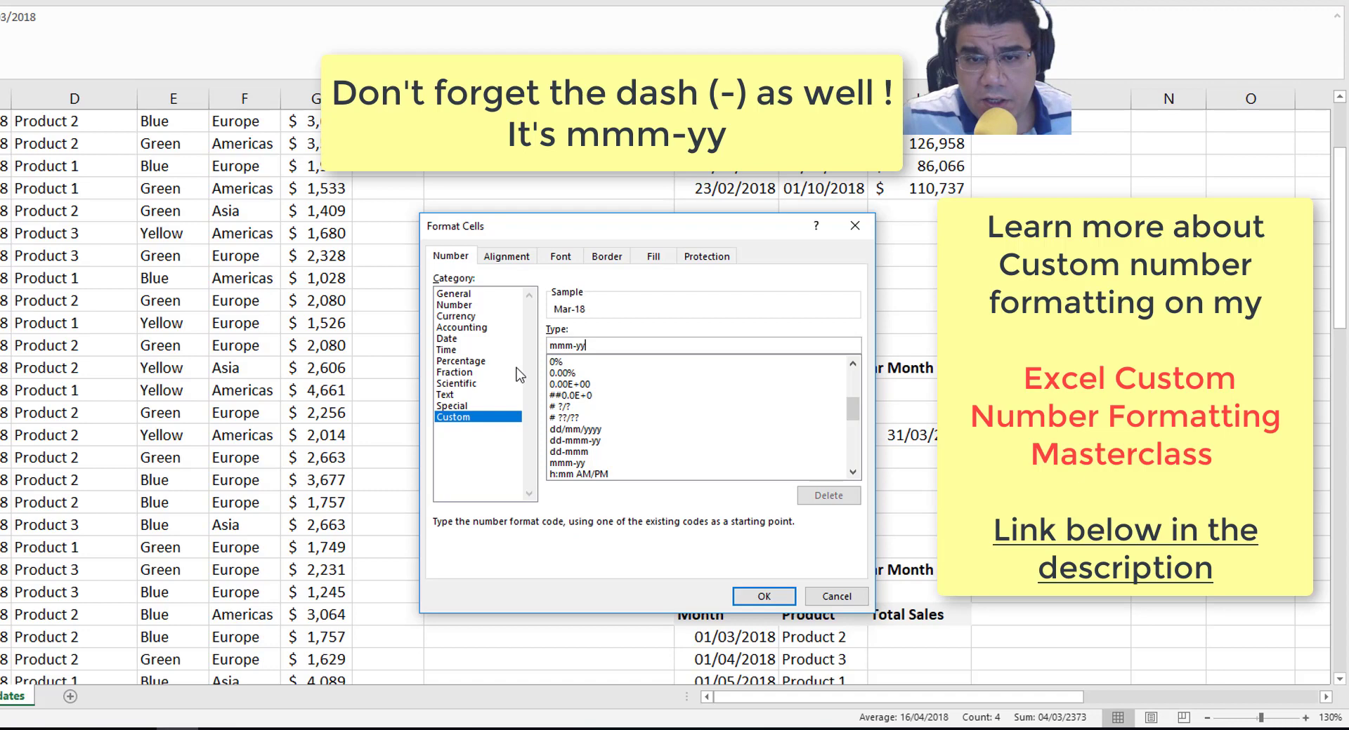
left_click(764, 596)
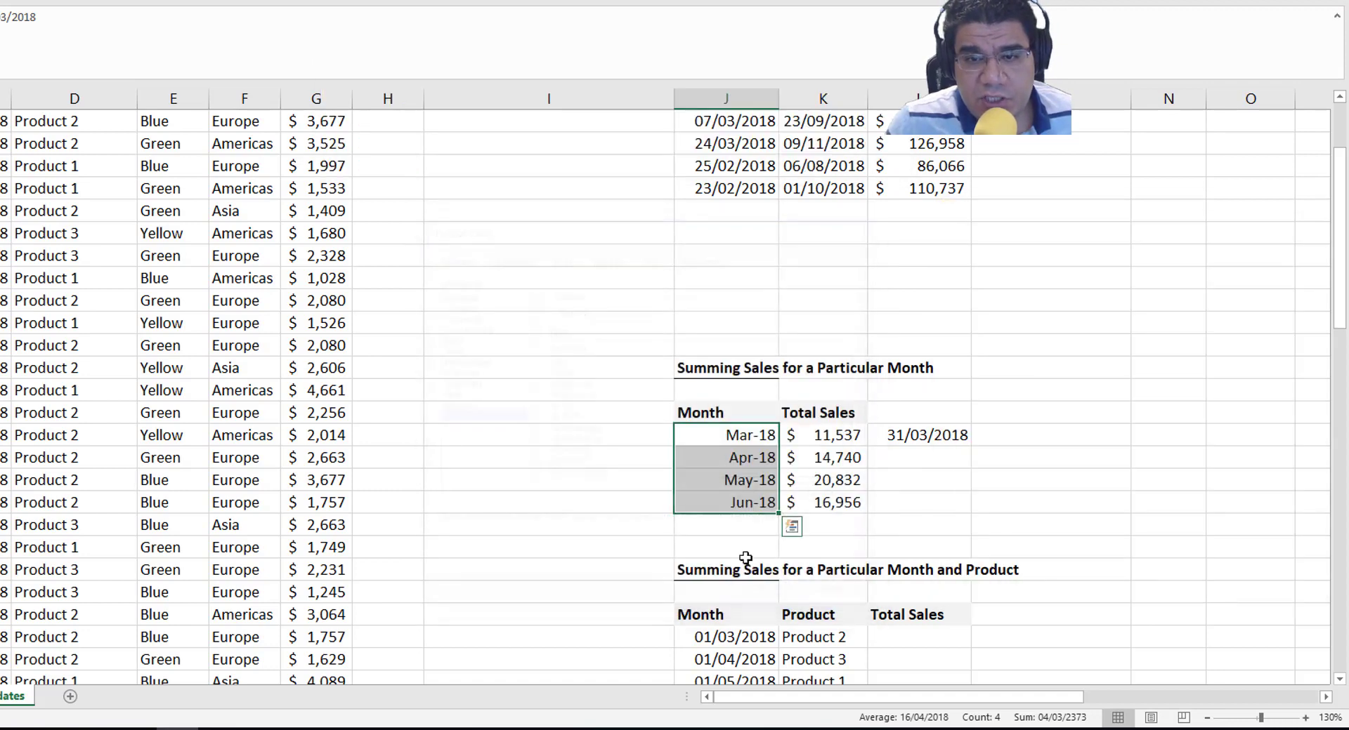
Examine the formatted months in J21:J24 and the month and product criteria in the Month and Product table
left_click(755, 456)
left_click(758, 506)
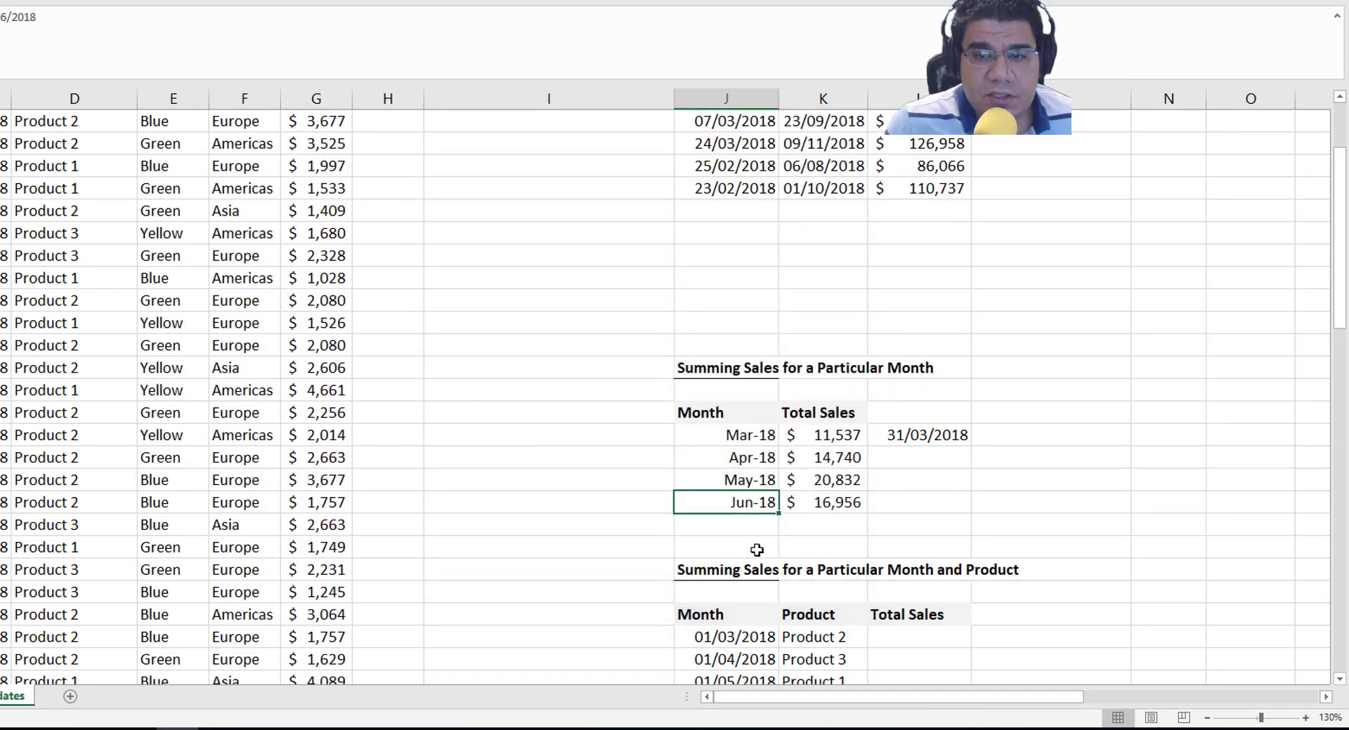
scroll(756, 549, "down", 1)
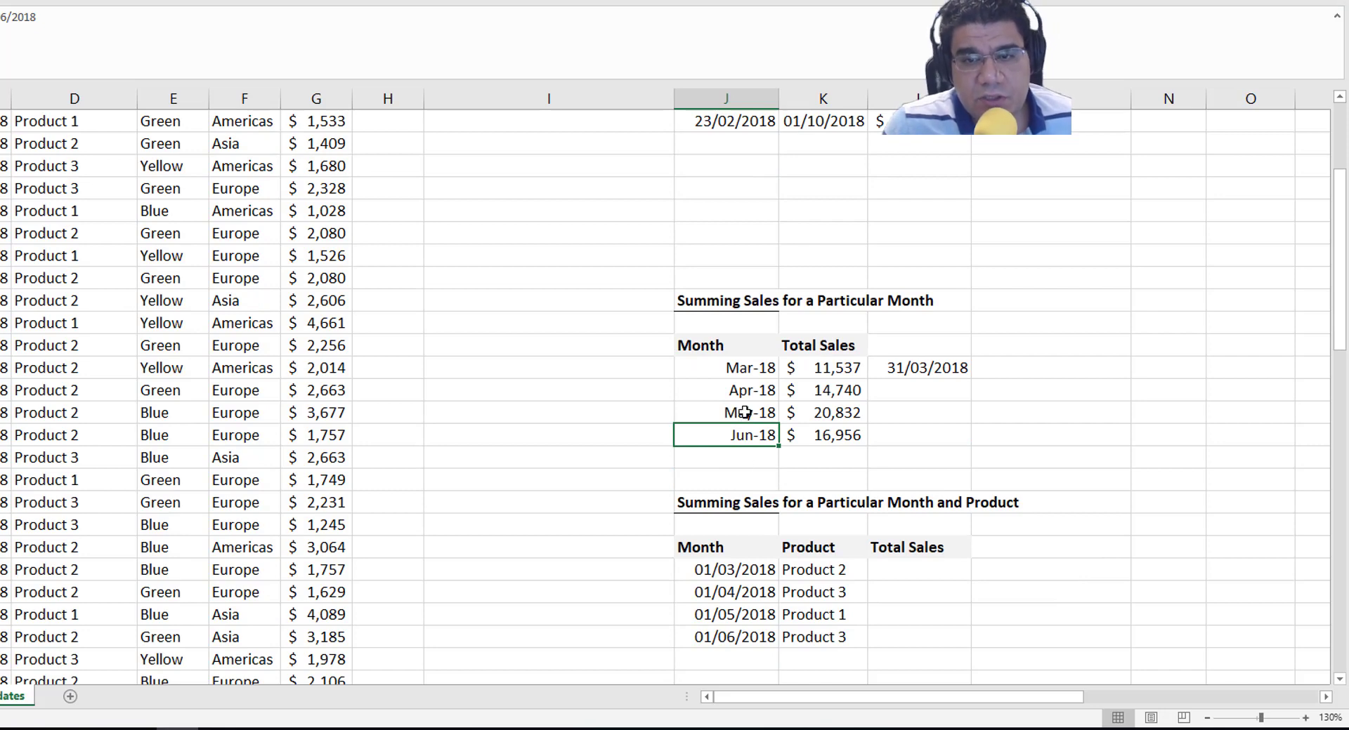
left_click(743, 368)
left_click(755, 395)
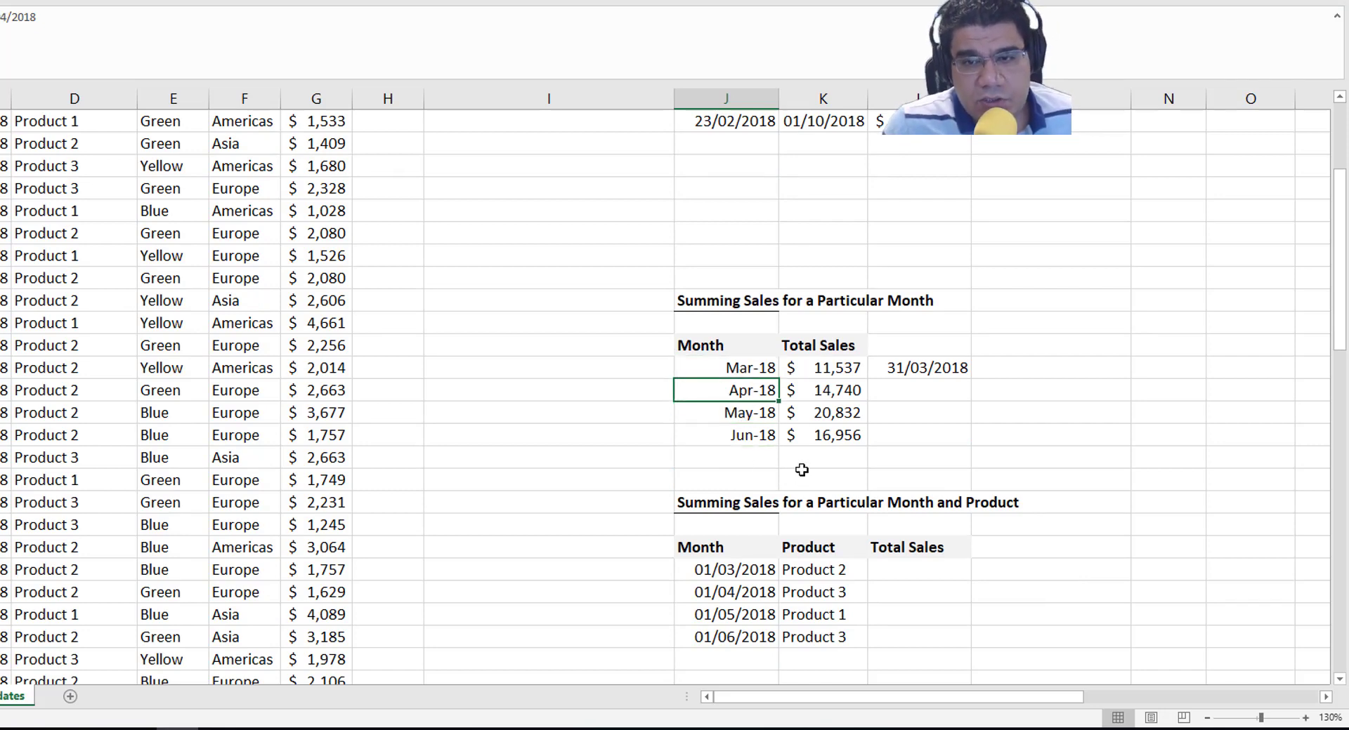
scroll(802, 469, "down", 1)
left_click(919, 502)
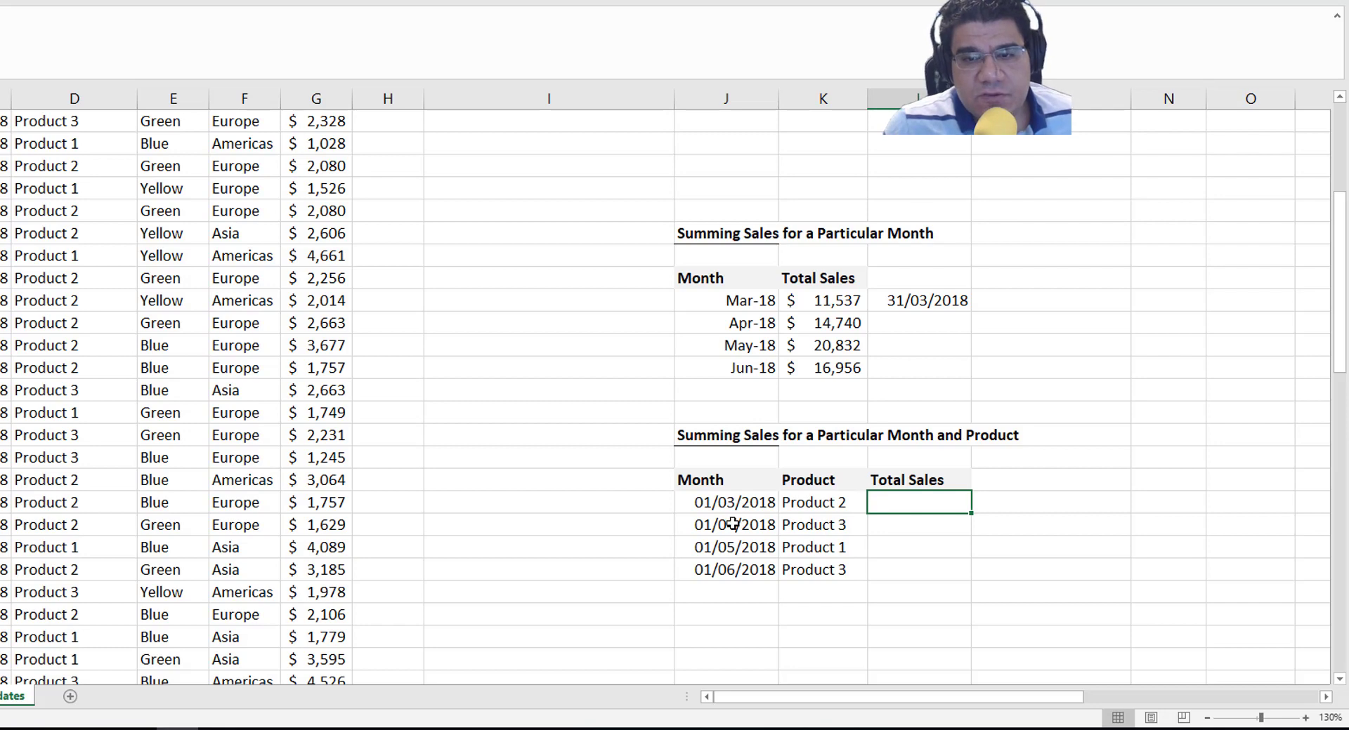
left_click(739, 503)
left_click(788, 510)
left_click(722, 501)
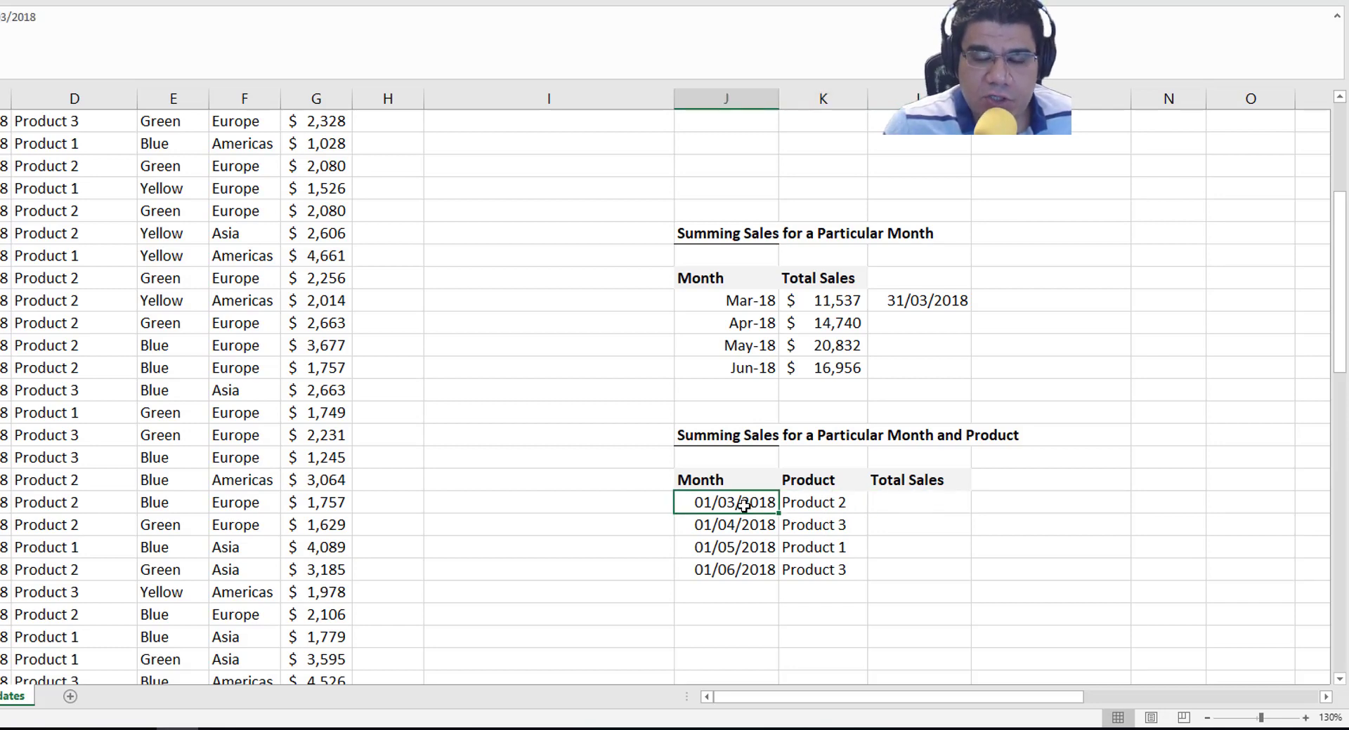
left_click(826, 499)
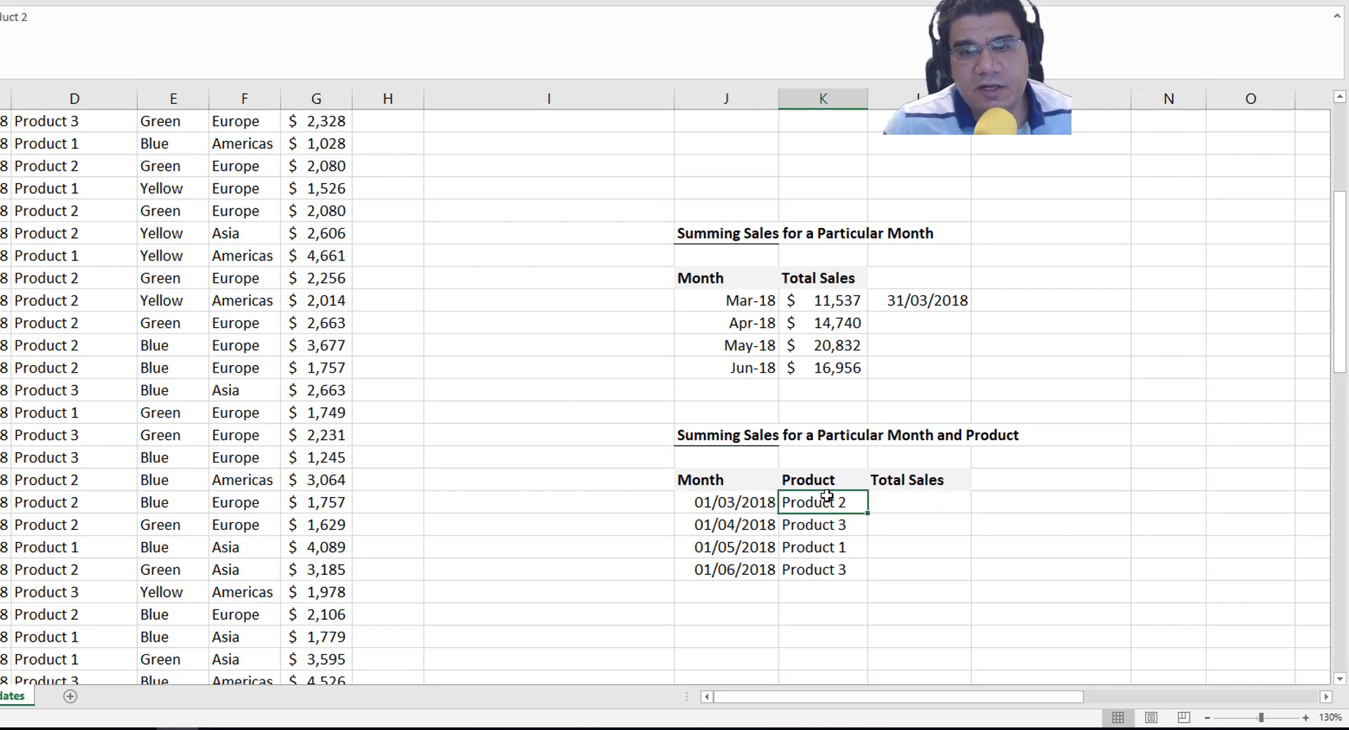
Start a SUMIFS formula in L30 with the Sales amounts $G$6:$G$78 as the sum range
left_click(918, 499)
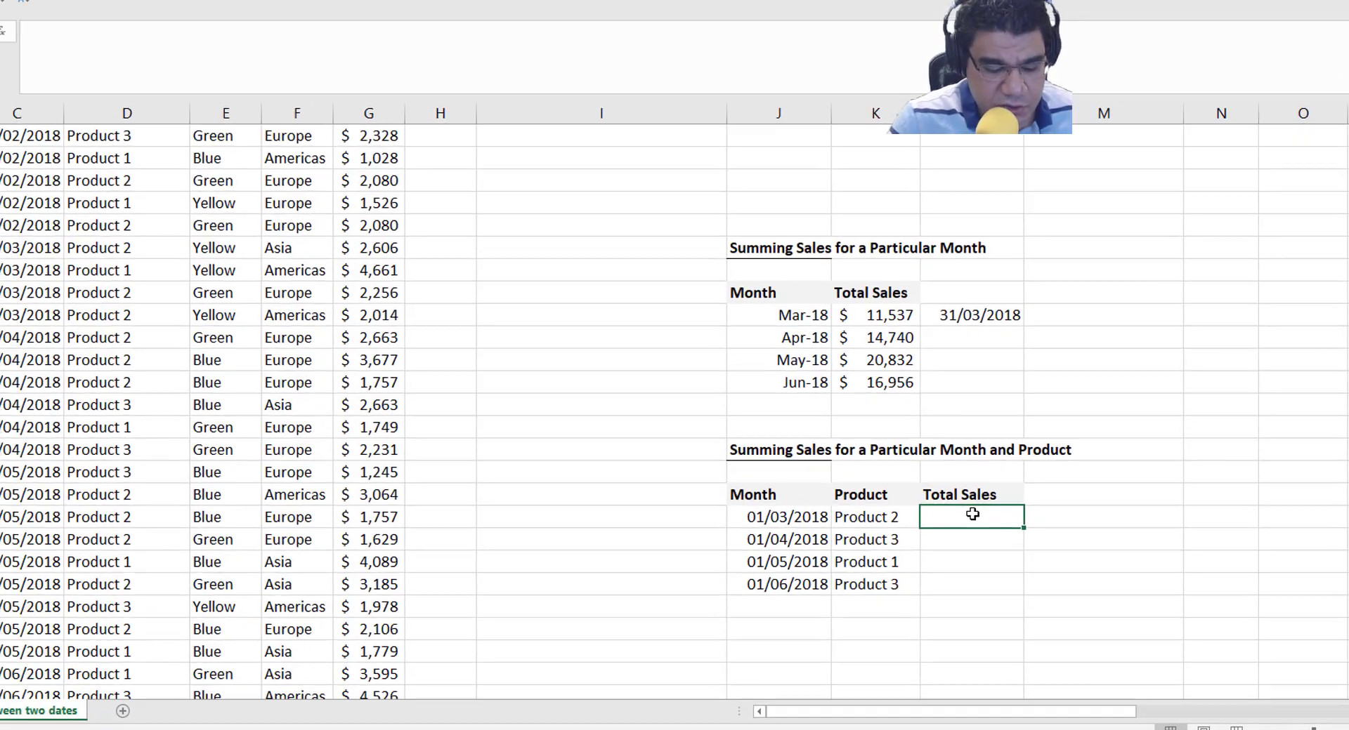
type("=sumifs(")
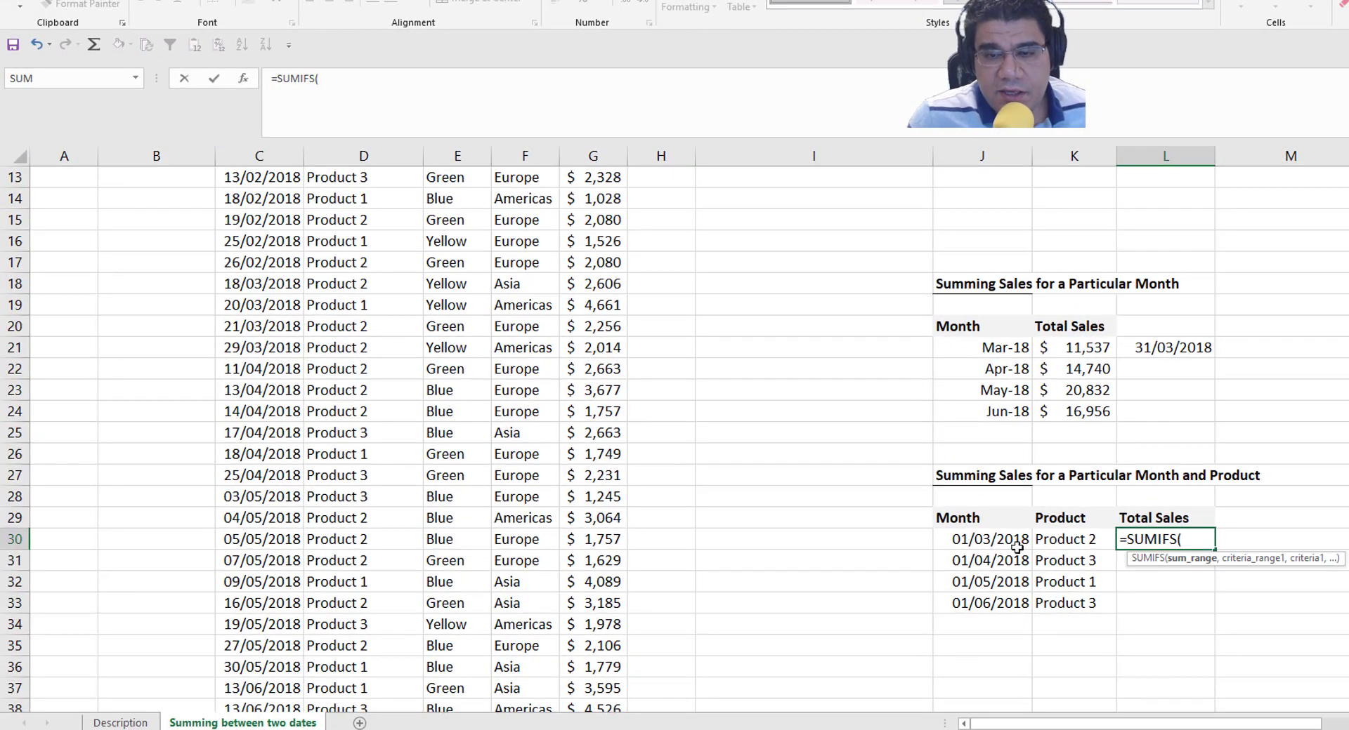
scroll(625, 312, "up", 4)
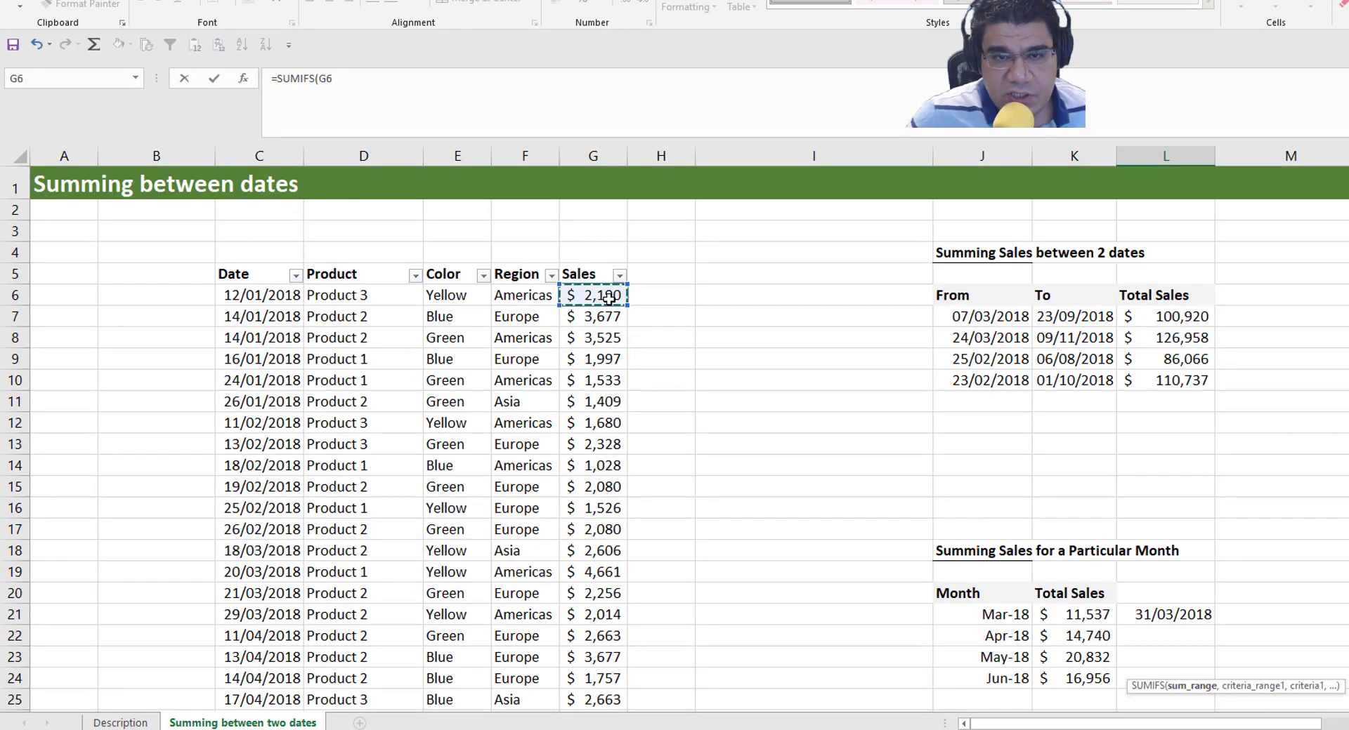
key("ctrl+shift+Down")
key("F4")
scroll(1143, 435, "up", 15)
scroll(1197, 501, "down", 1)
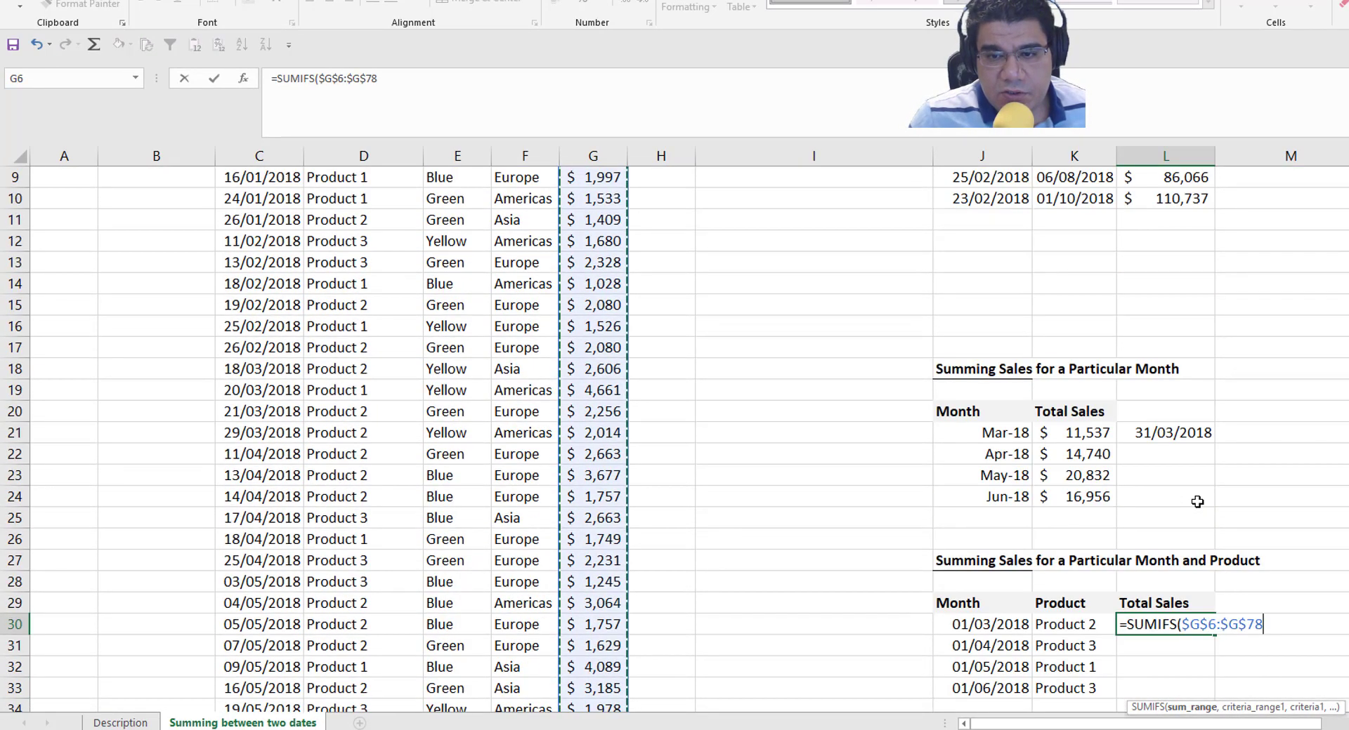
Add the absolute date range $C$6:$C$78 with the criterion ">="&J30 to the SUMIFS formula
type(",")
scroll(621, 423, "up", 3)
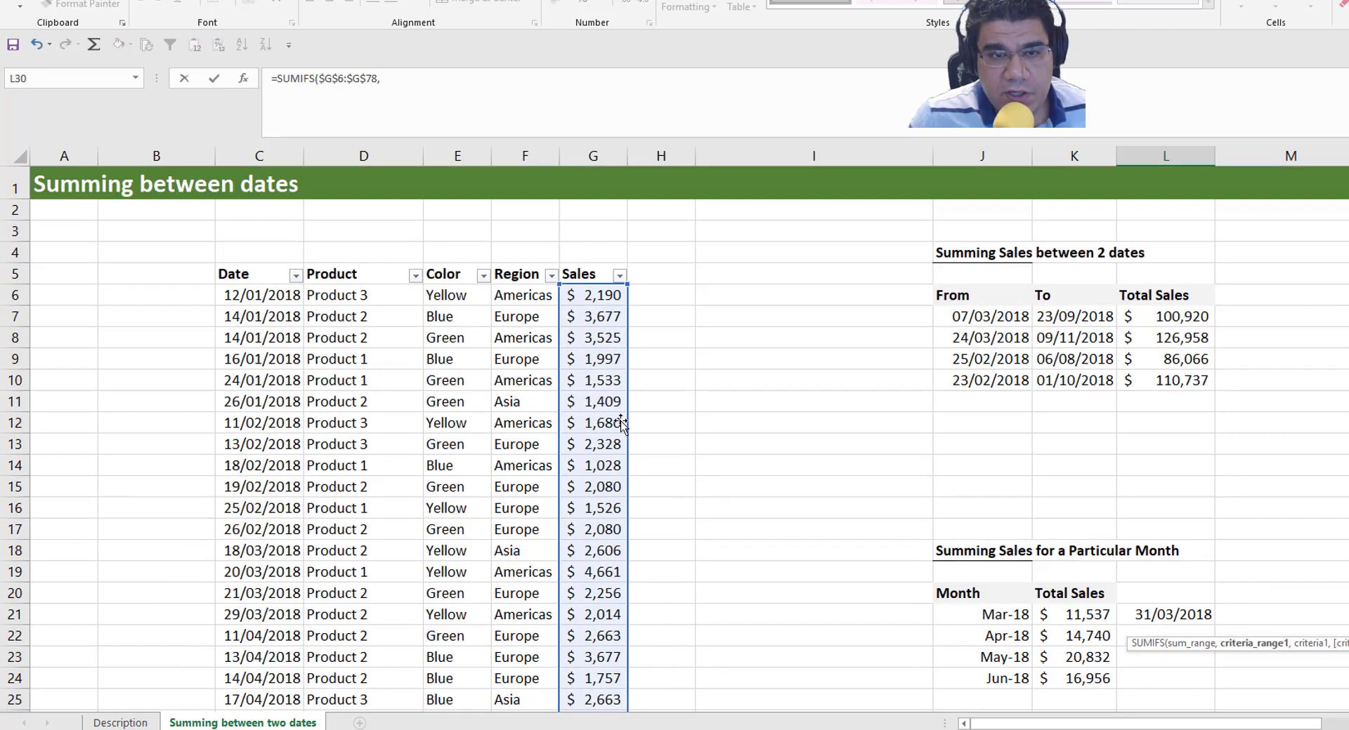
left_click(240, 294)
key("ctrl+shift+Down")
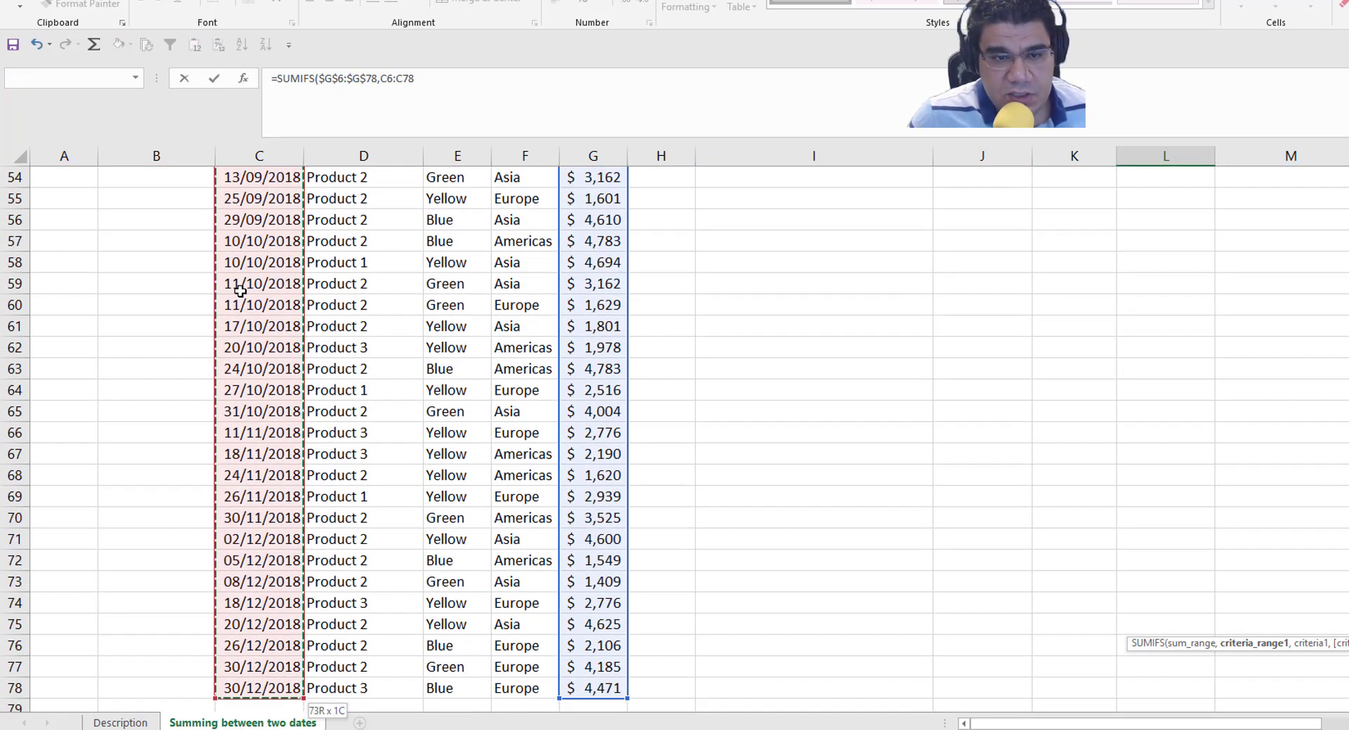
key("F4")
scroll(1180, 542, "up", 13)
type(",")
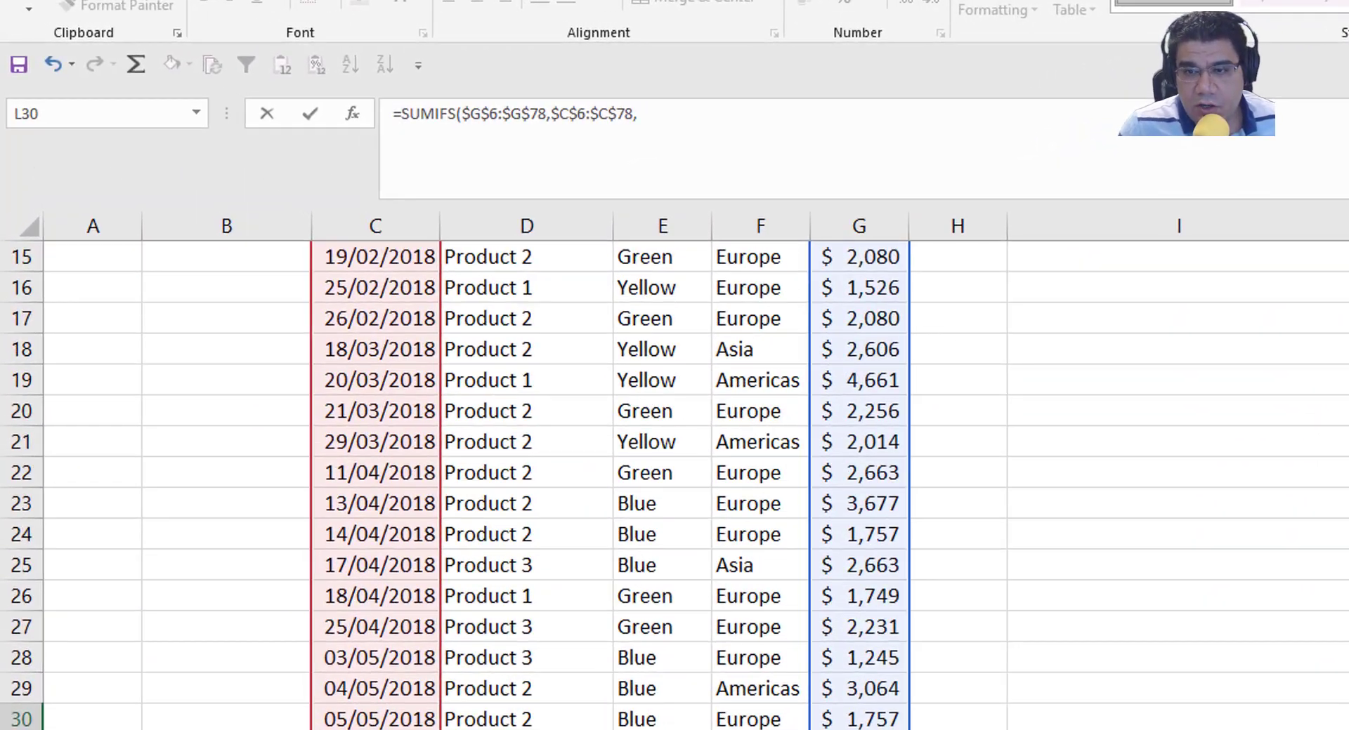
type("\">")
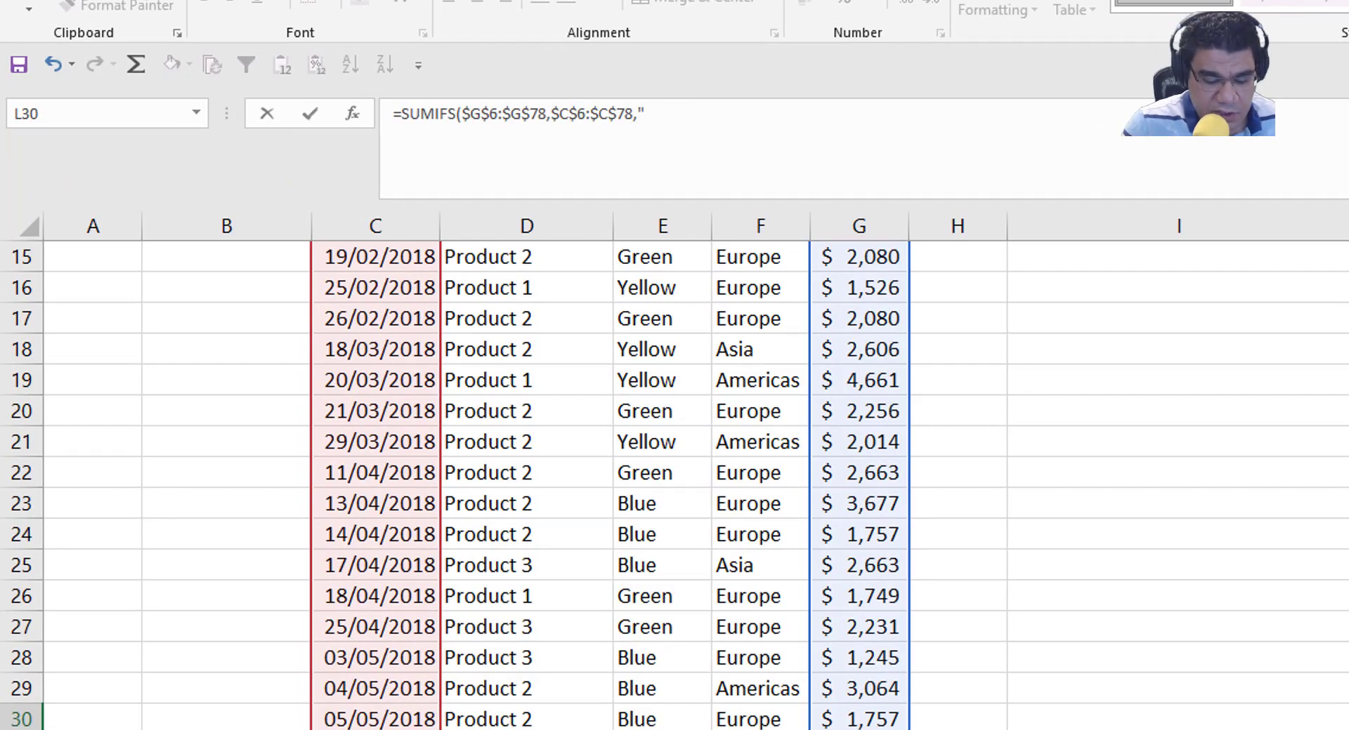
type("=\"&")
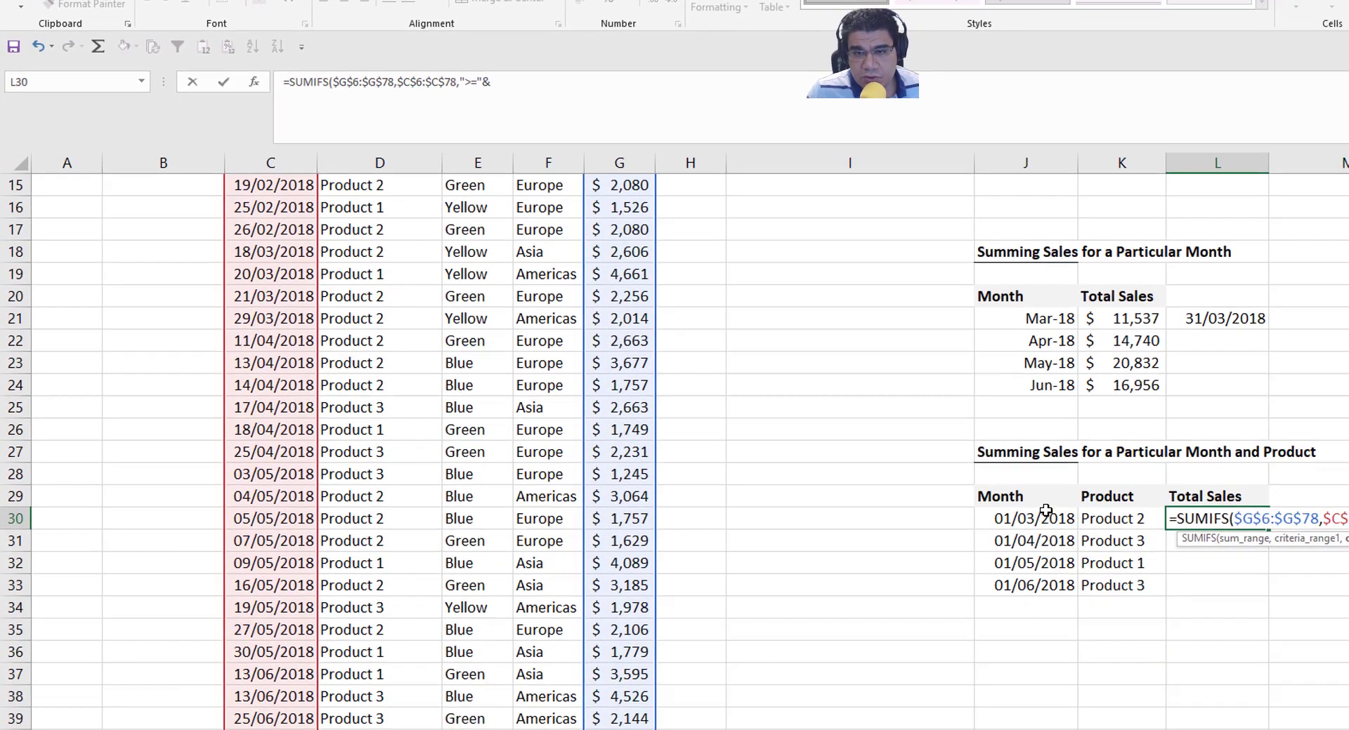
left_click(1274, 636)
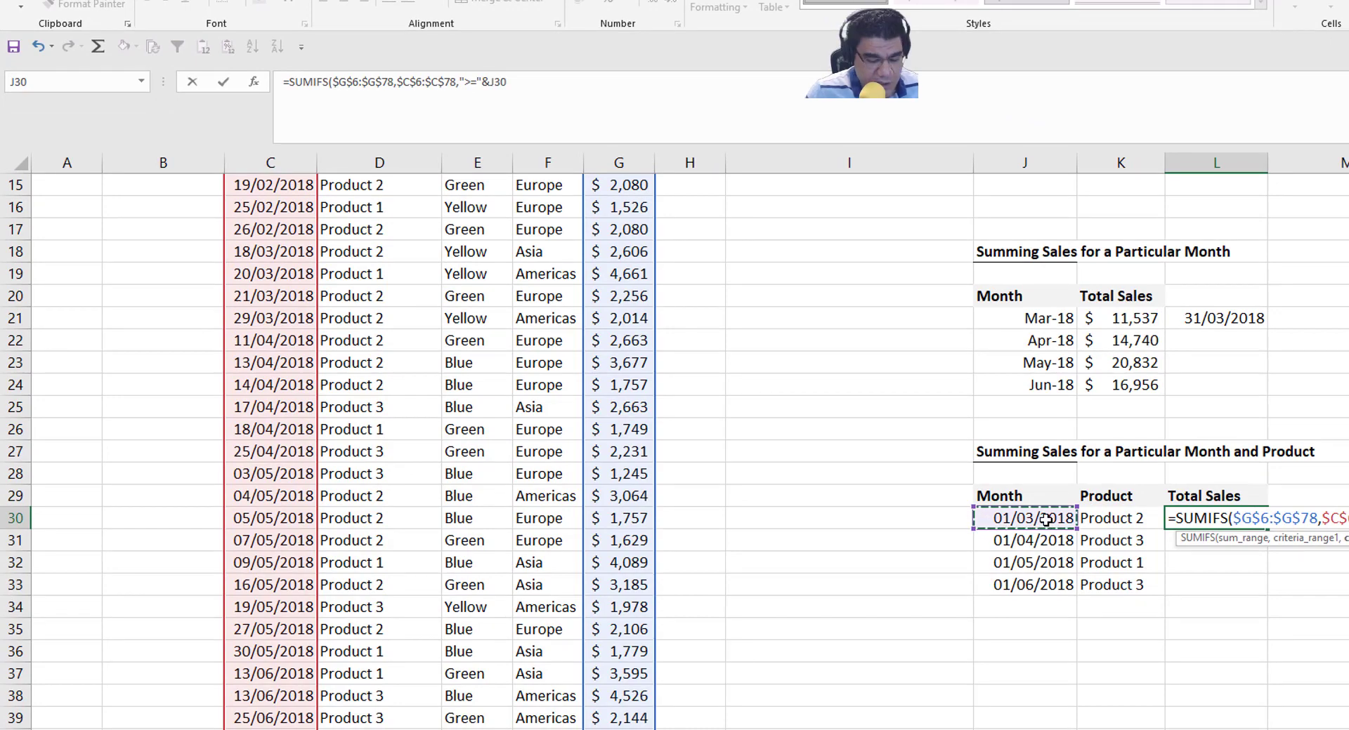
Add the date range $C$6:$C$78 again with the criterion "<="&EOMONTH(J30,0) as the second condition
type(",")
scroll(400, 433, "up", 4)
left_click(278, 261)
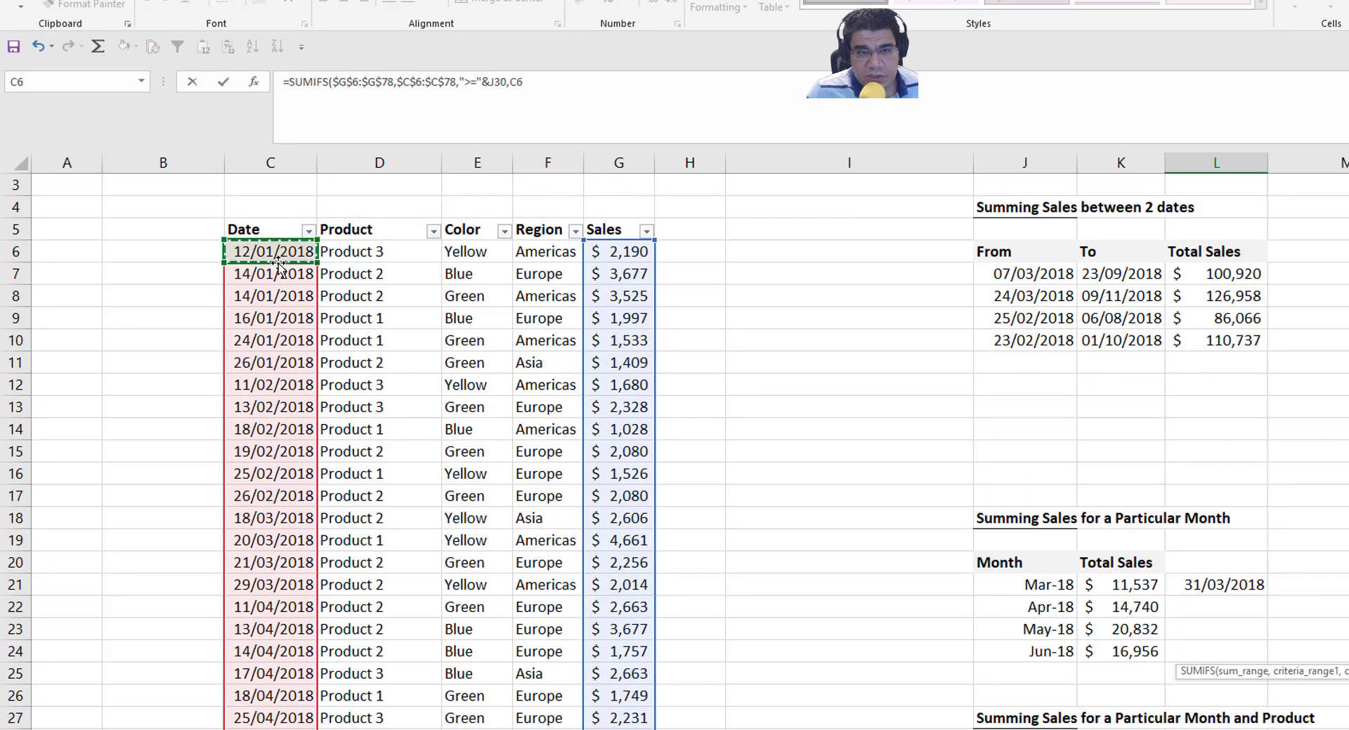
key("ctrl+shift+Down")
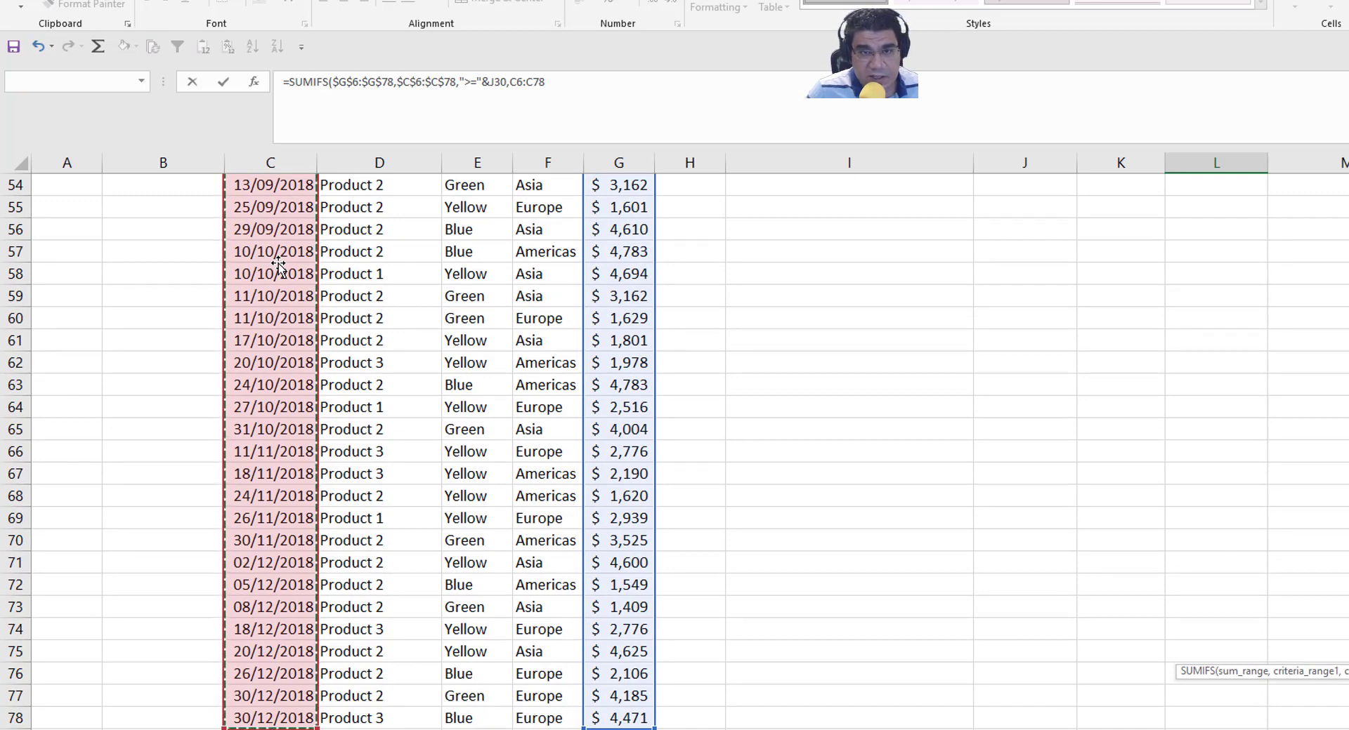
key("F4")
type(",")
scroll(694, 435, "up", 5)
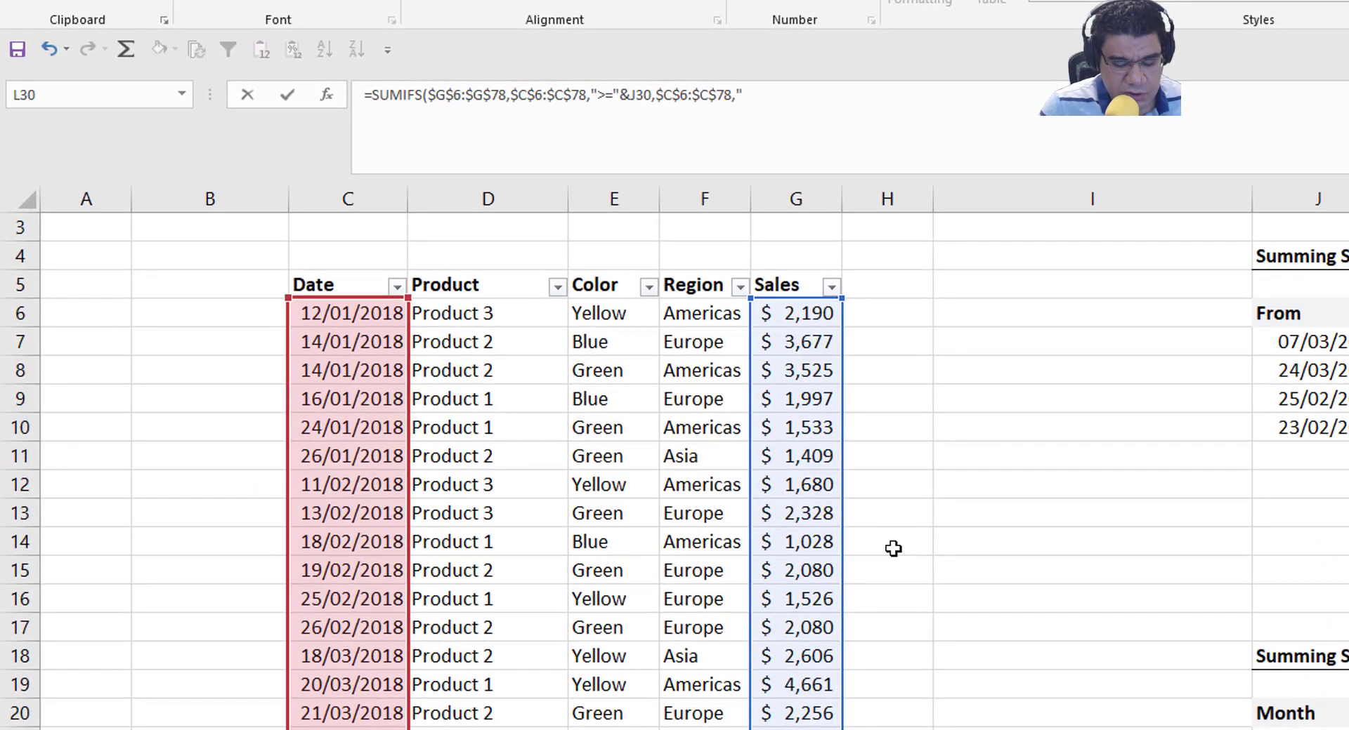
type("<=\"&eomon")
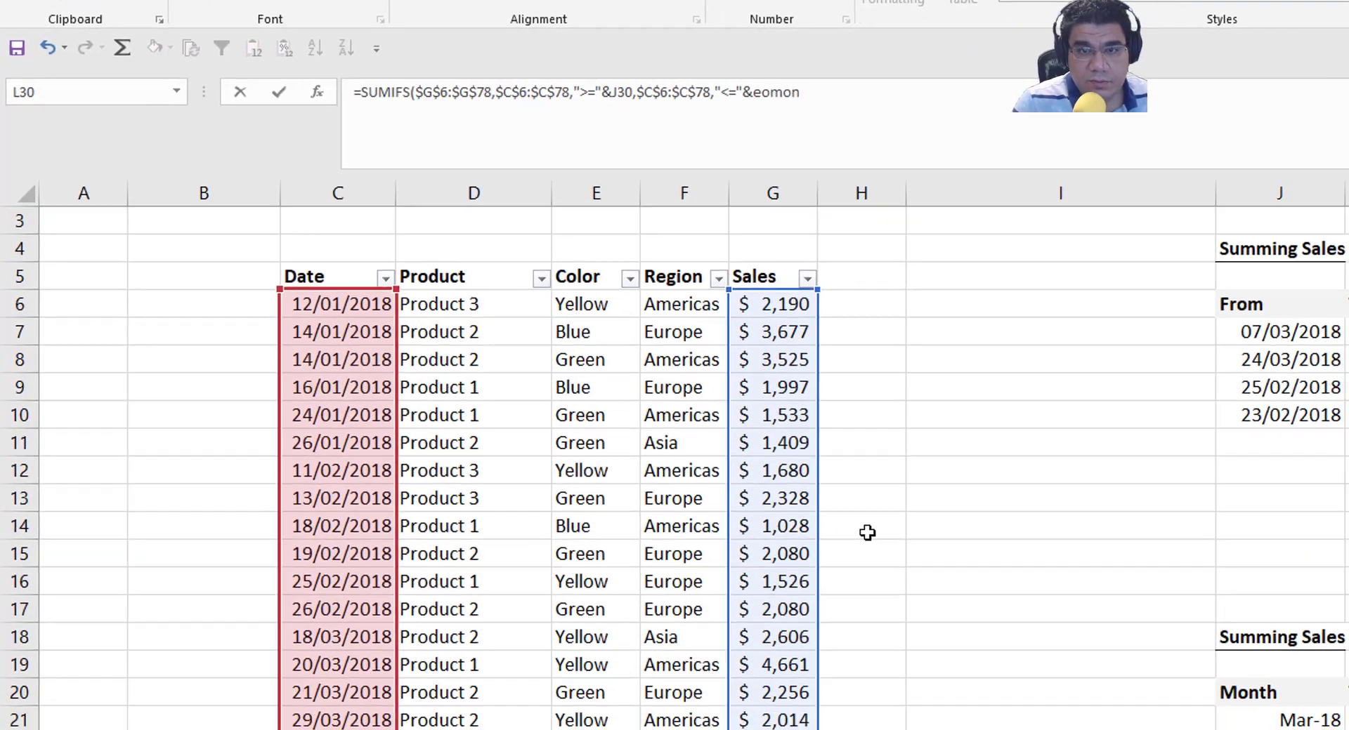
type("th(")
left_click(863, 643)
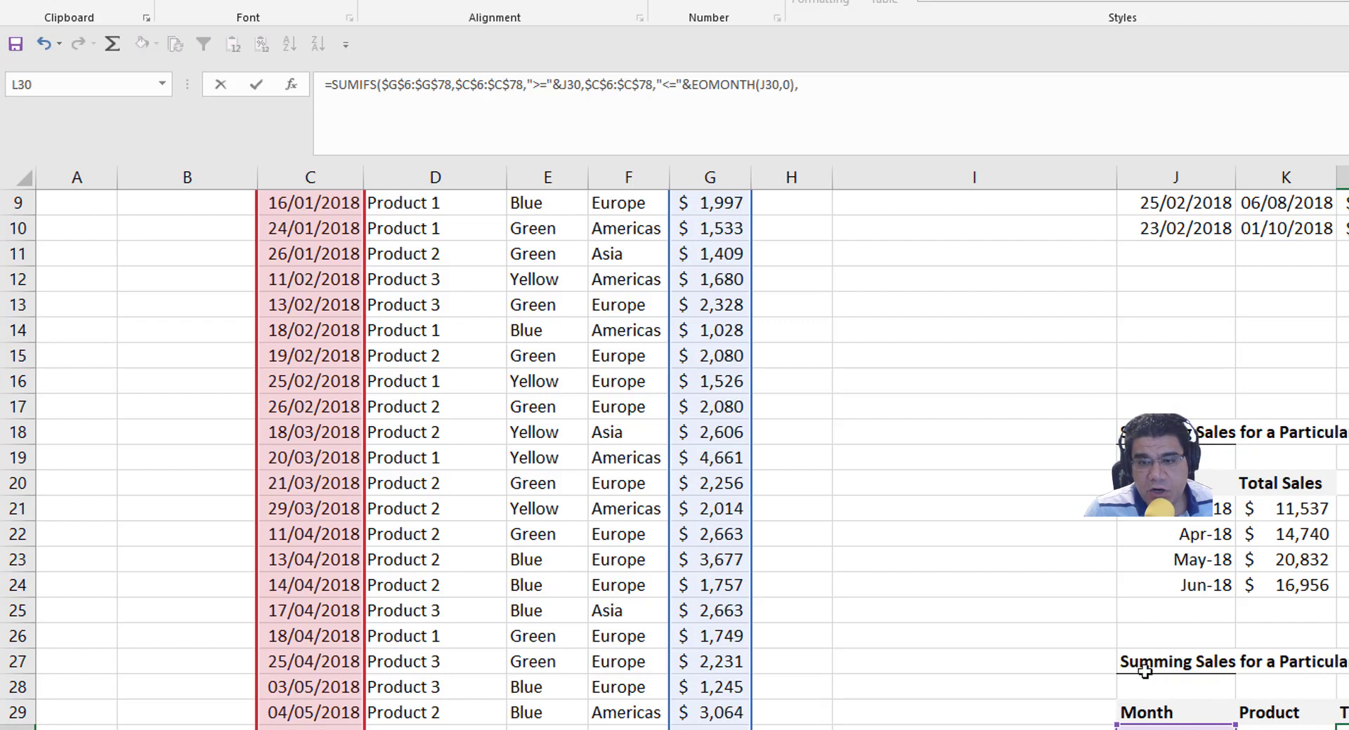
Add the product range $D$6:$D$78 with K30 as its criterion and complete the SUMIFS formula
scroll(695, 538, "up", 3)
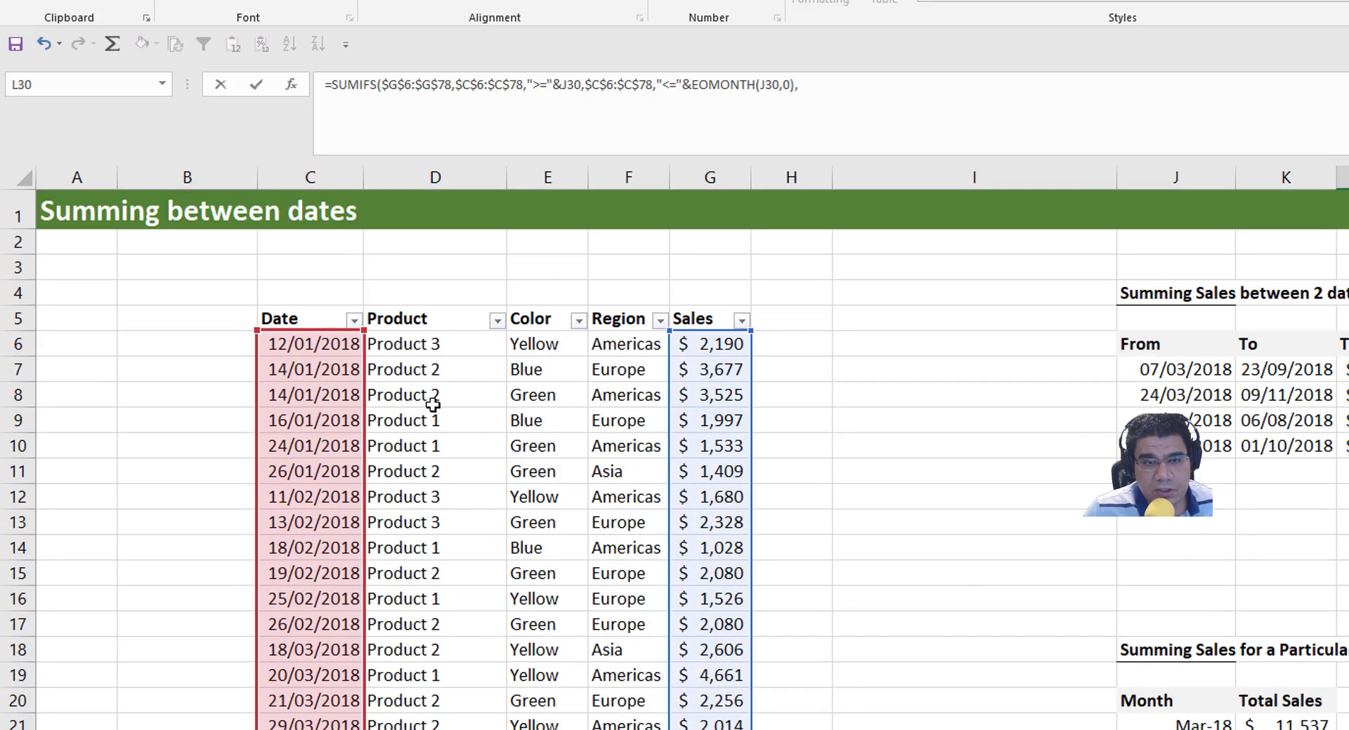
left_click(434, 351)
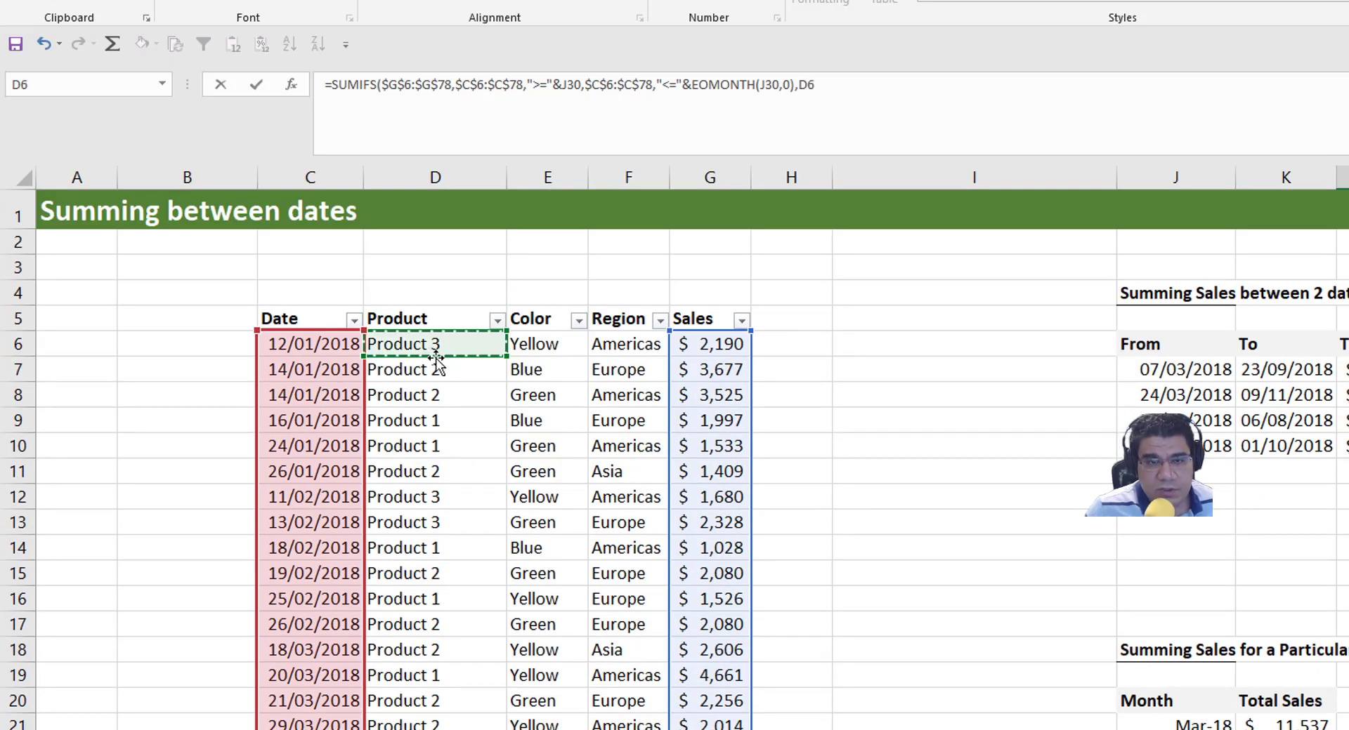
key("ctrl+shift+Down")
key("F4")
type(",")
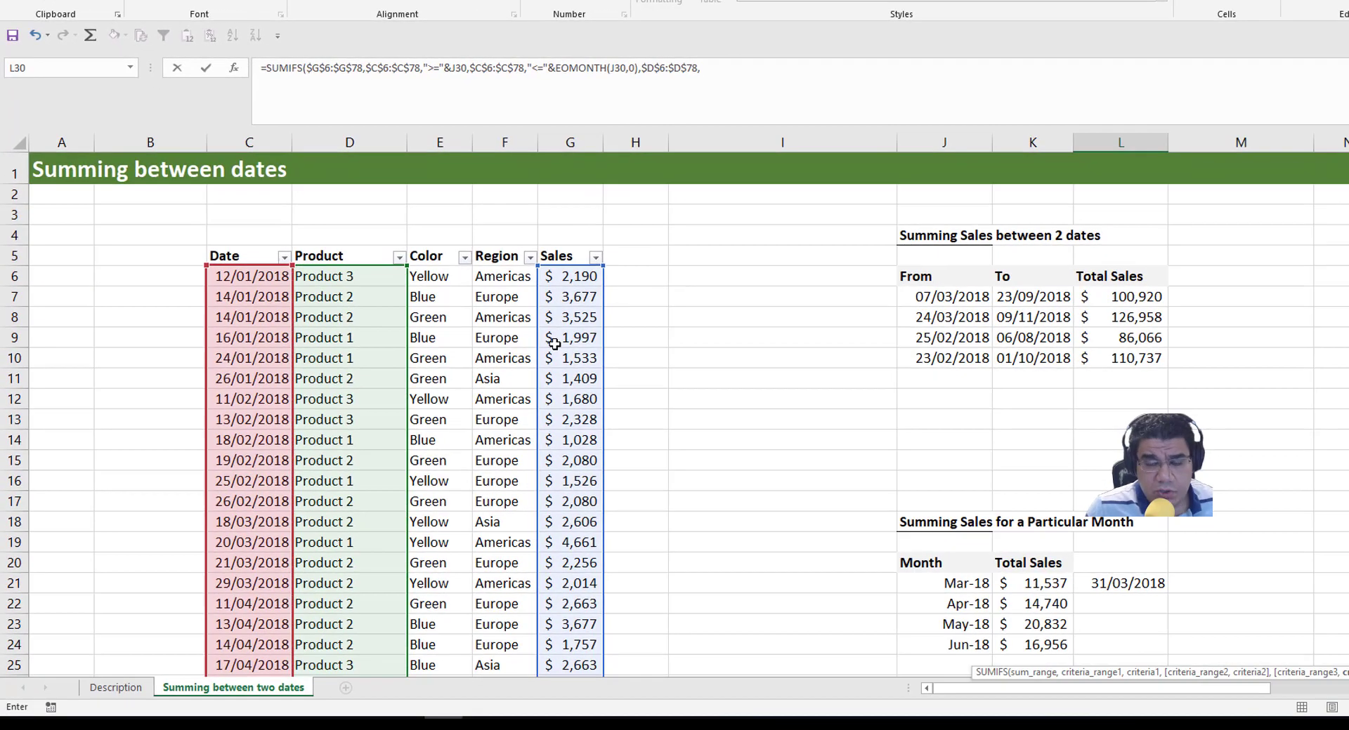
scroll(1008, 453, "down", 3)
left_click(1038, 572)
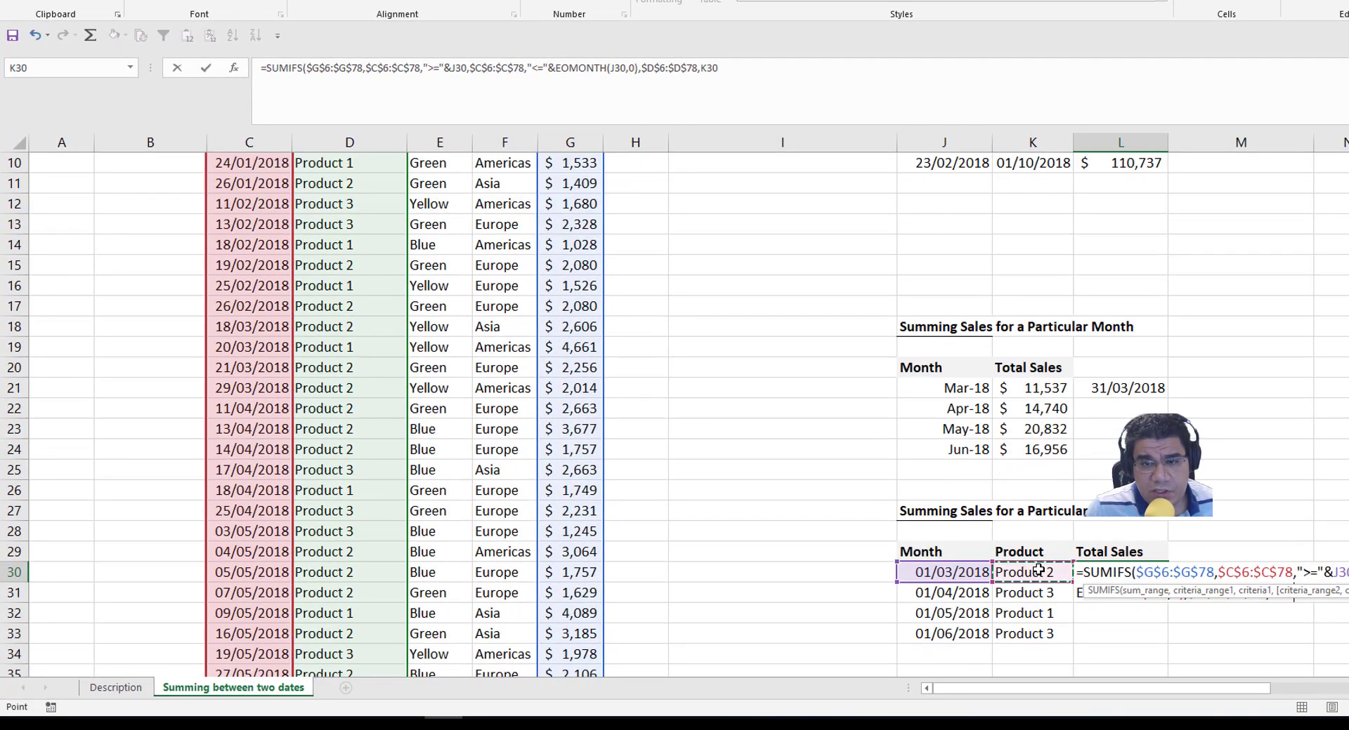
type(")")
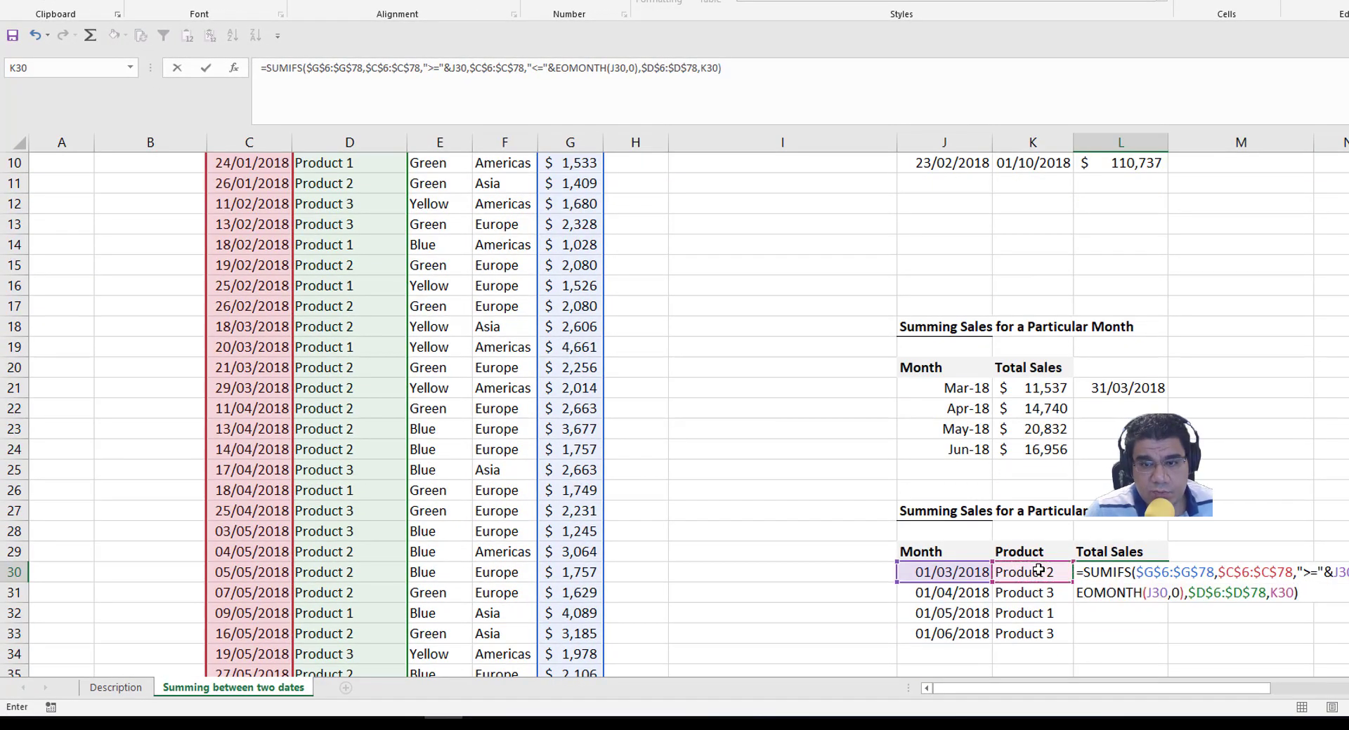
key("Return")
Copy the SUMIFS formula from L30 down through L33
key("Up")
key("Up")
key("Down")
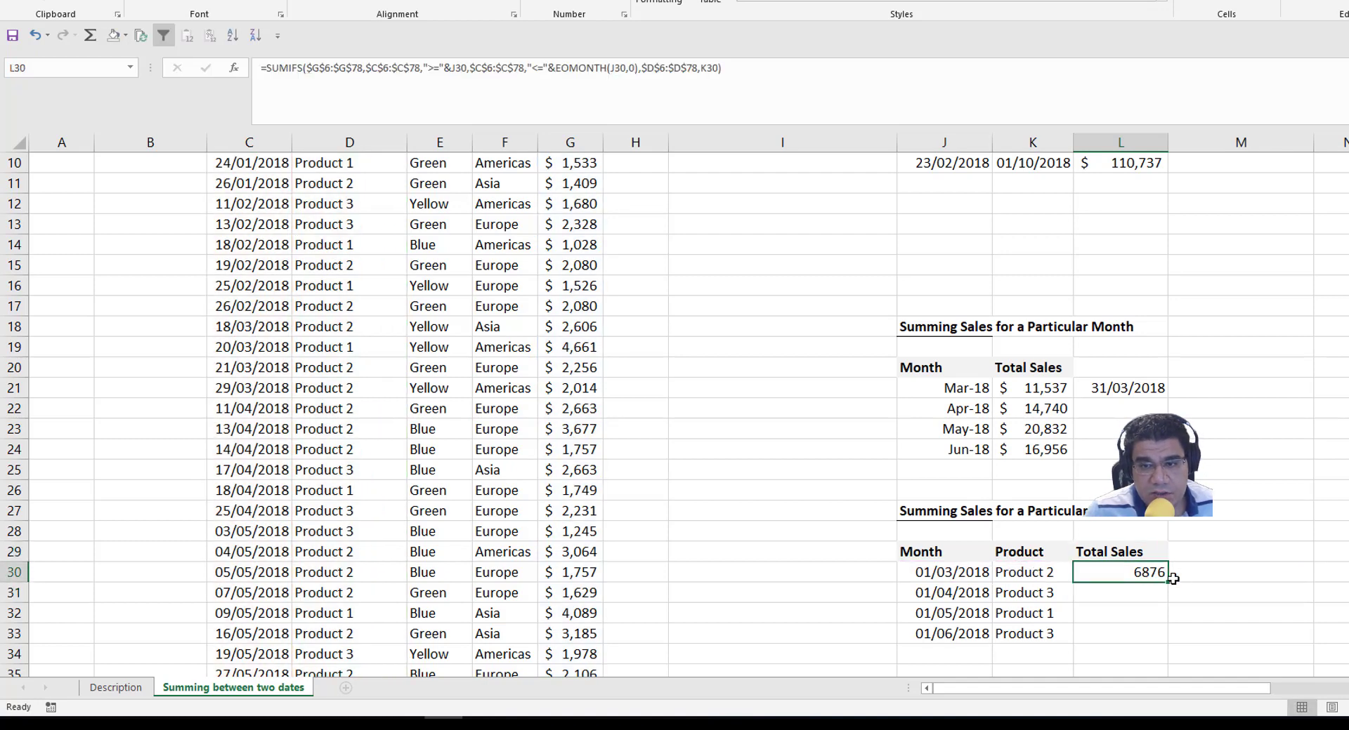
left_click_drag(1154, 637, 1154, 638)
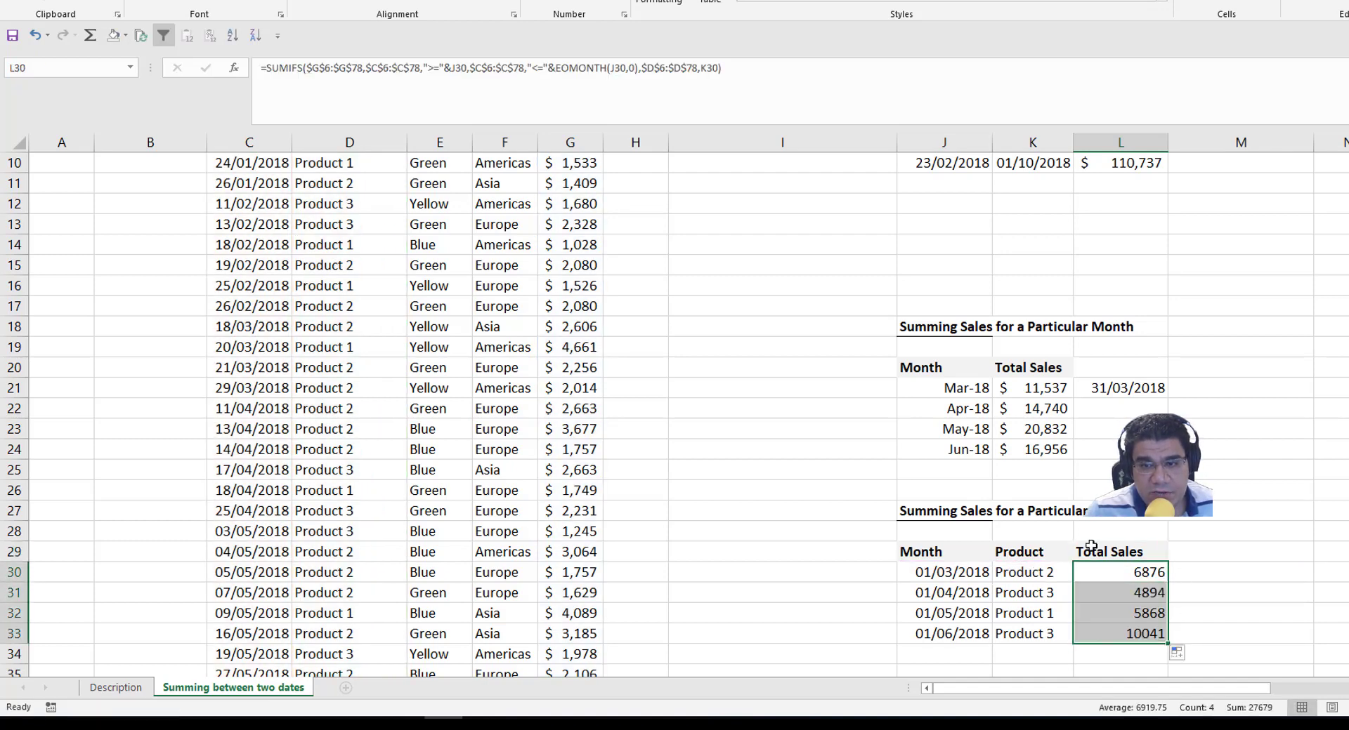
Format the totals in L30:L33 as $ English (United States) accounting values without decimals
left_click(553, 4)
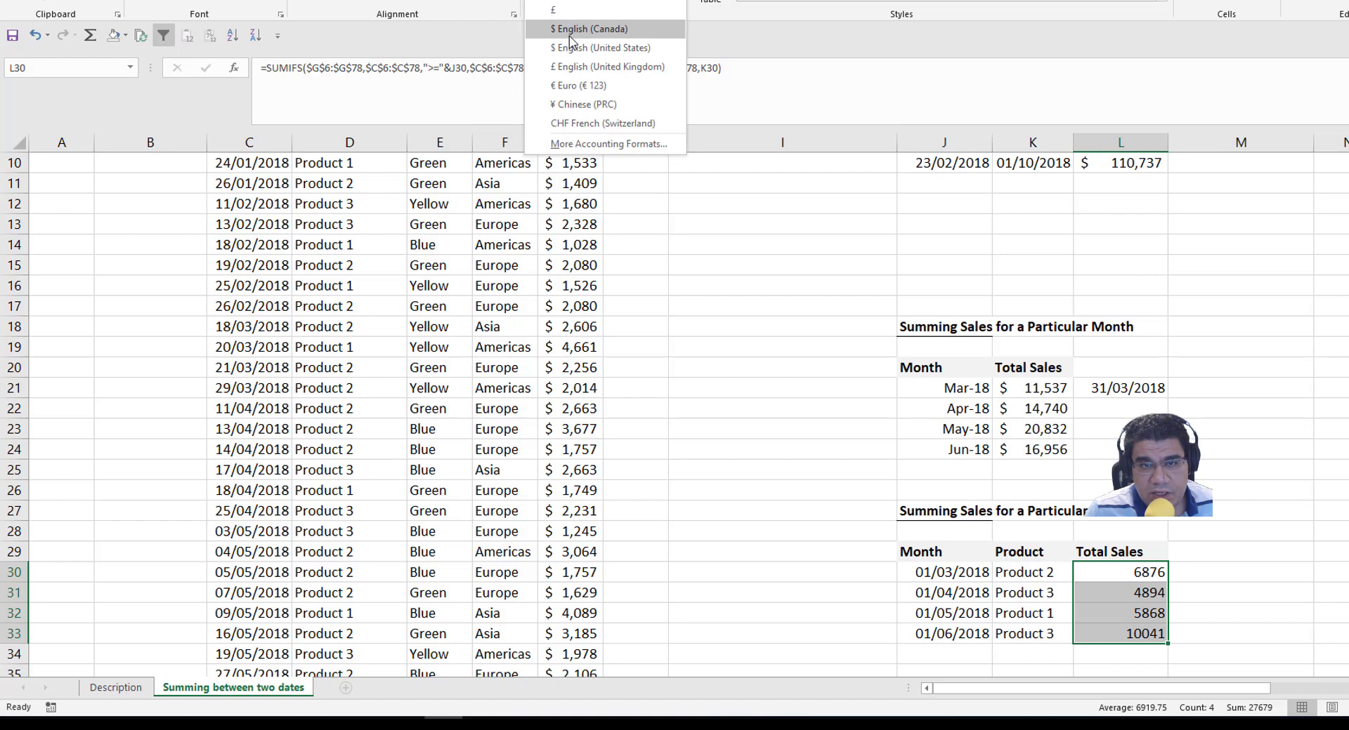
left_click(571, 48)
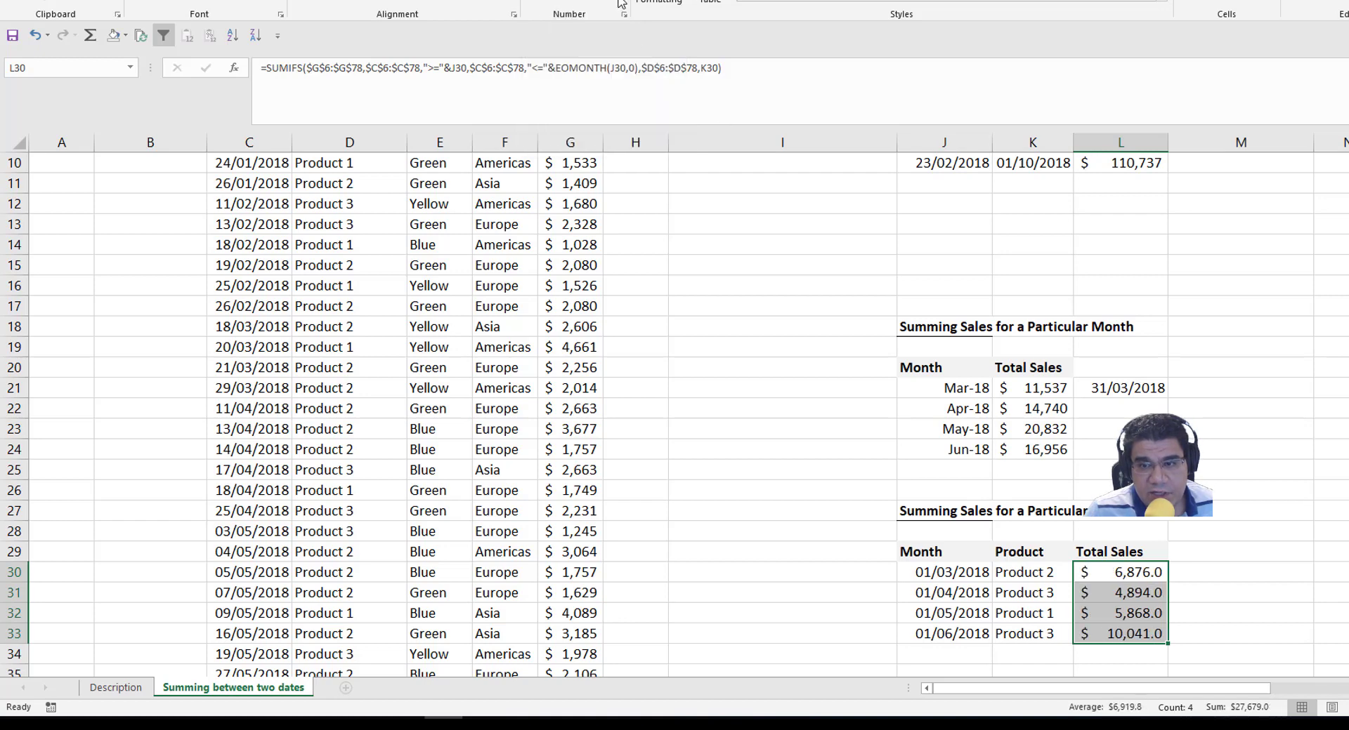
key("ctrl+z")
left_click(1113, 569)
Filter the sales data table to show only Product 2
scroll(913, 541, "down", 1)
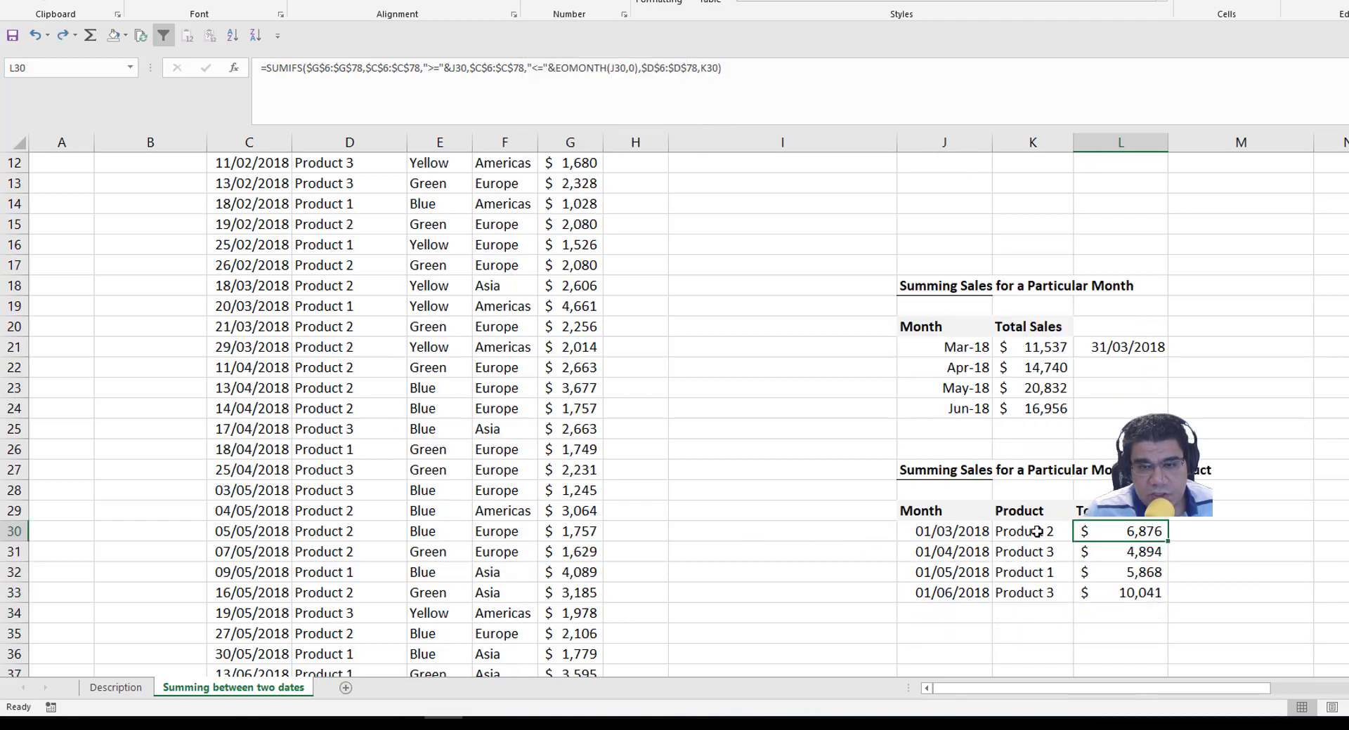
left_click(968, 540)
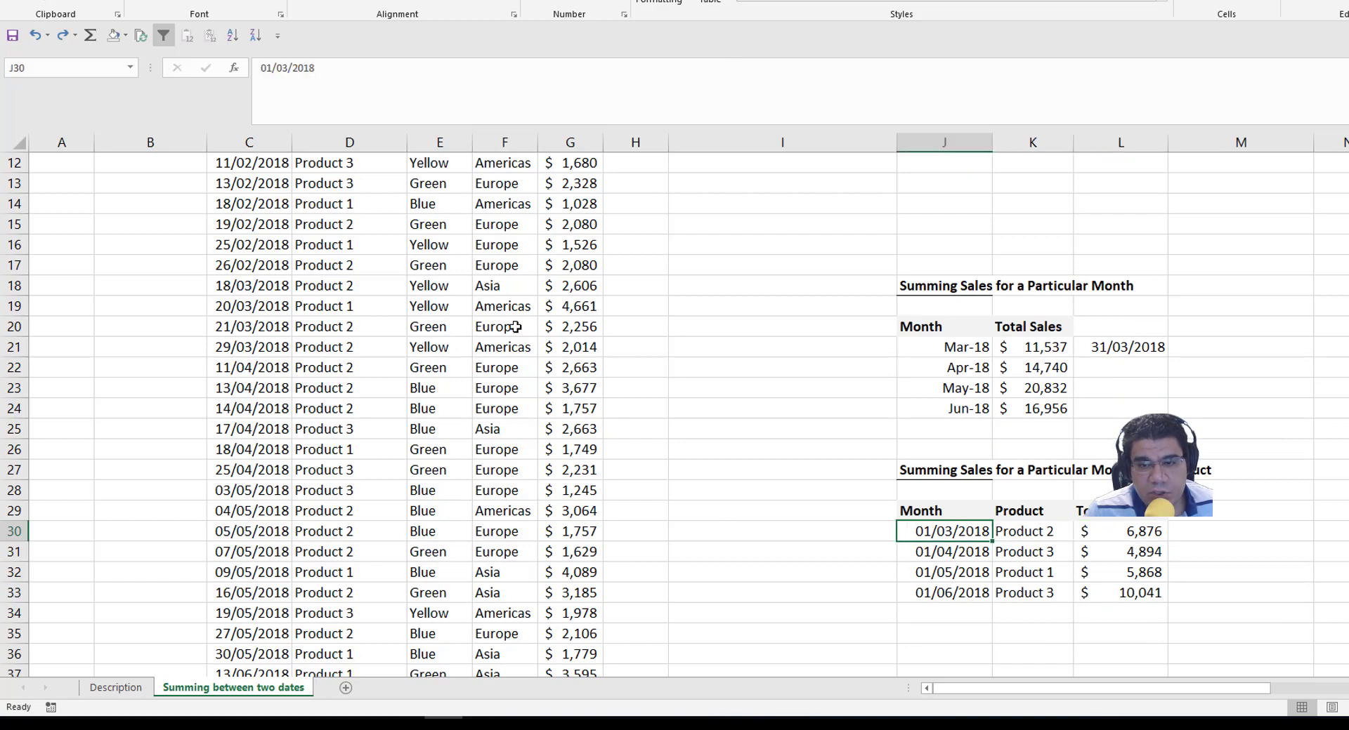
scroll(502, 318, "up", 4)
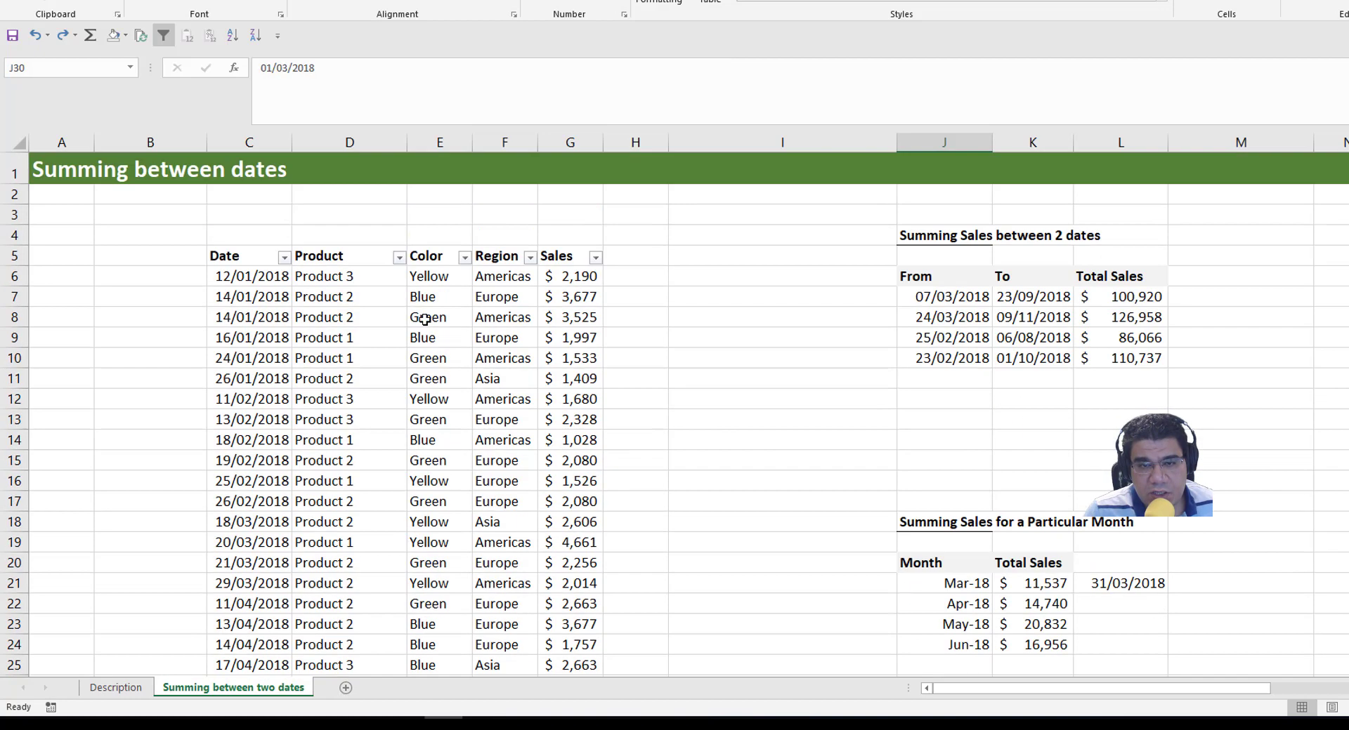
left_click(398, 258)
left_click(271, 440)
left_click(305, 557)
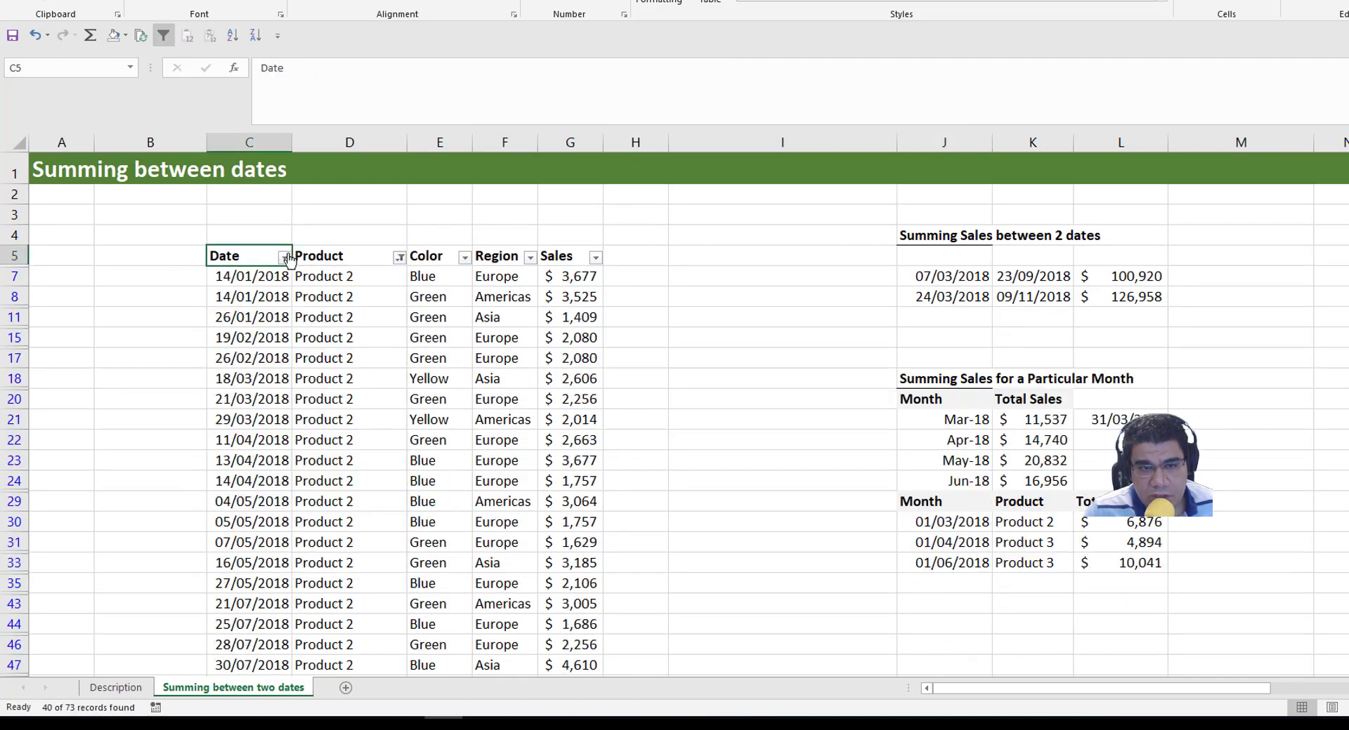
Limit the Product 2 rows to March 2018 to check their Sales sum against L30, and undo the date filter
left_click(284, 258)
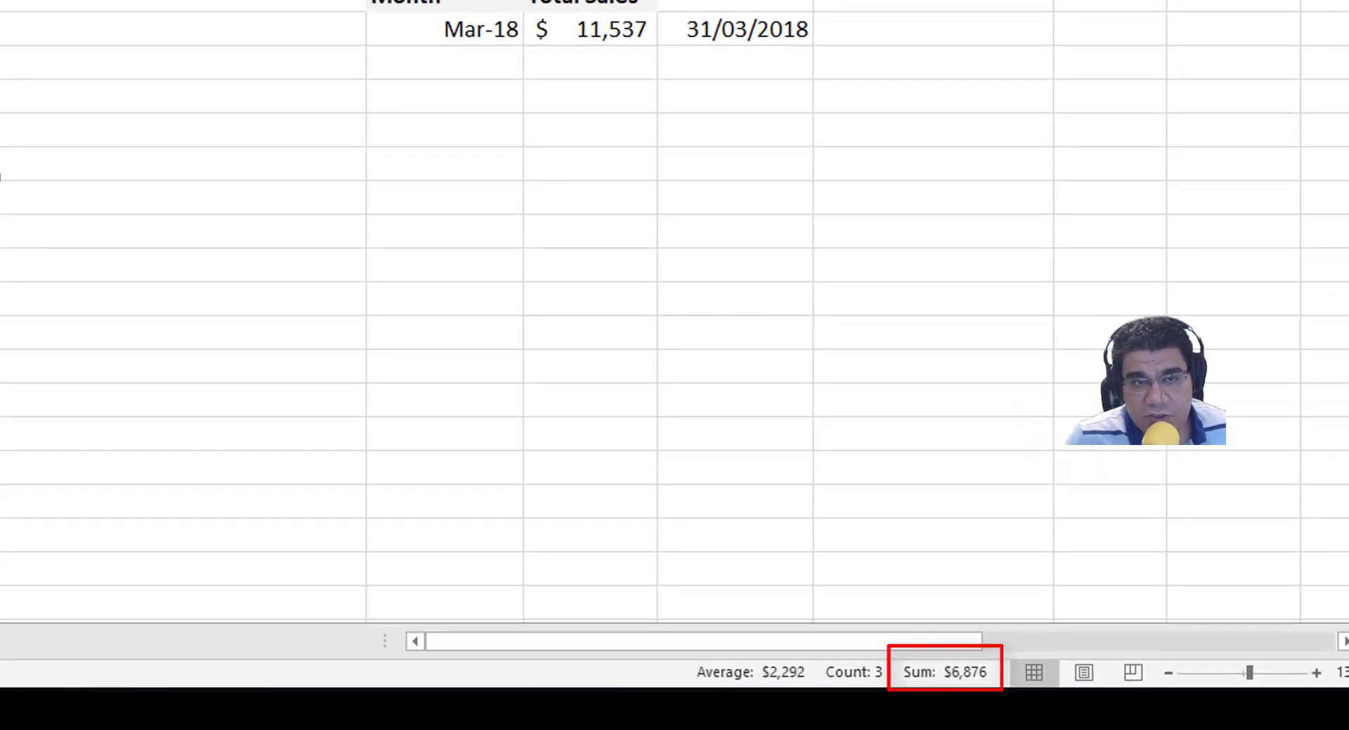
left_click(765, 378)
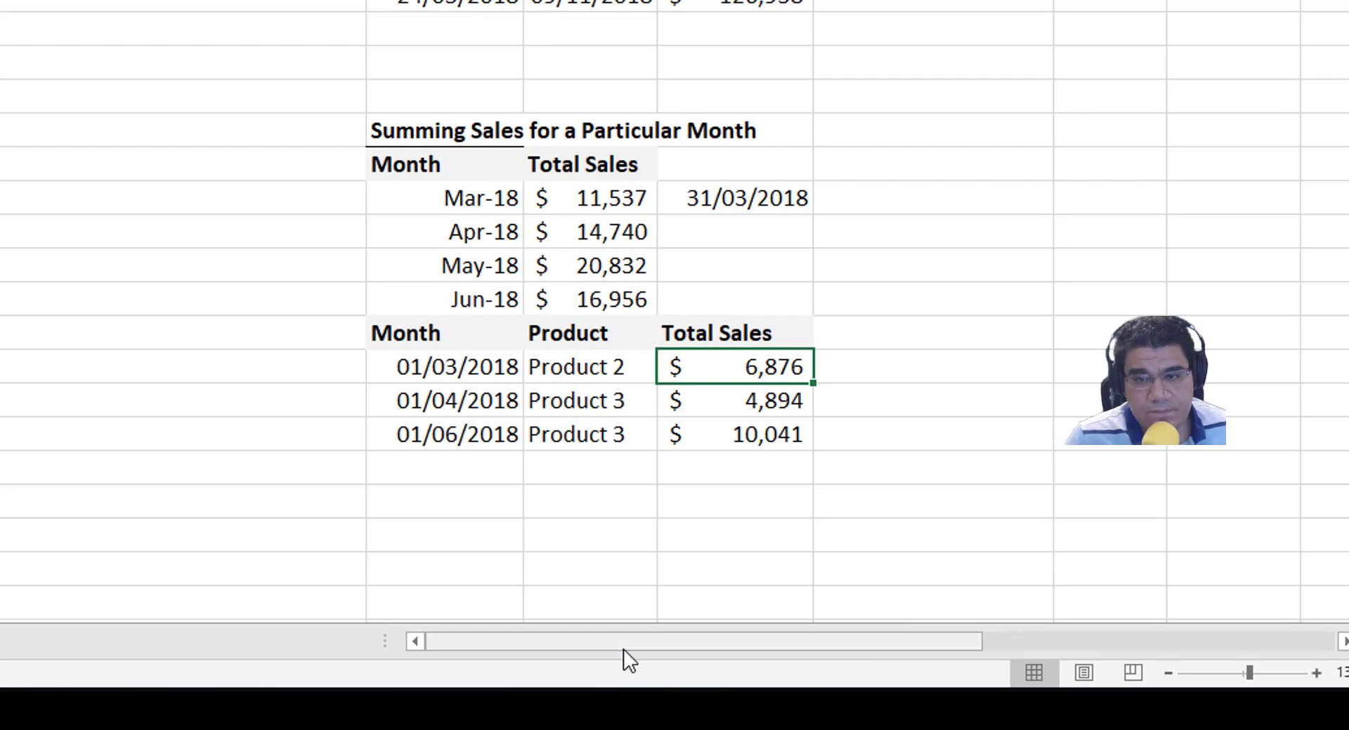